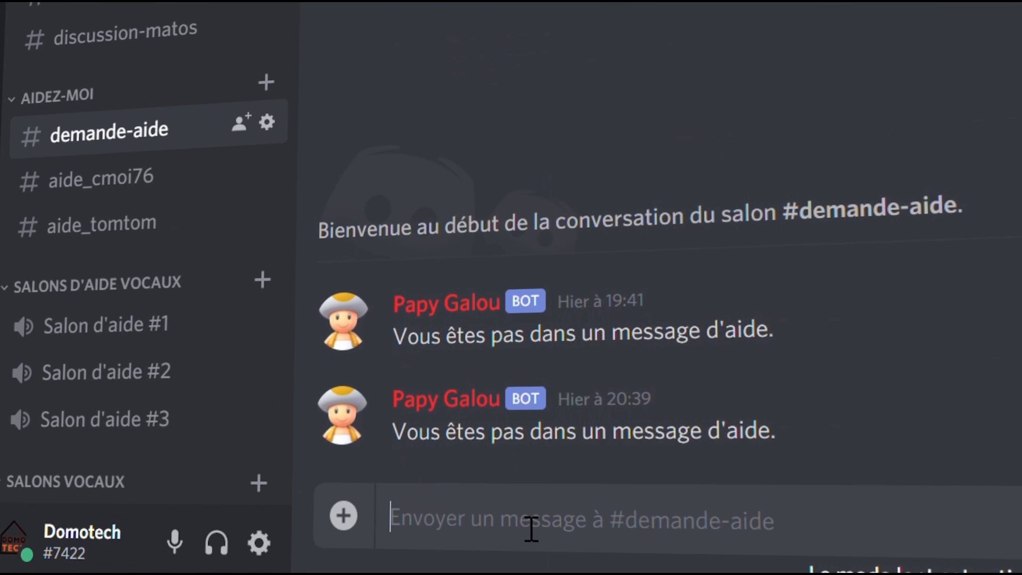
- Post "J'ai vraiment besoin d'aide" in #demande-aide and write "Comment je peux t'aider sur ton canal personnalisé" in #aide_domotech
{"action": "type", "text": "J'ai vraiment besoin d'aide"}
{"action": "key", "text": "Return"}
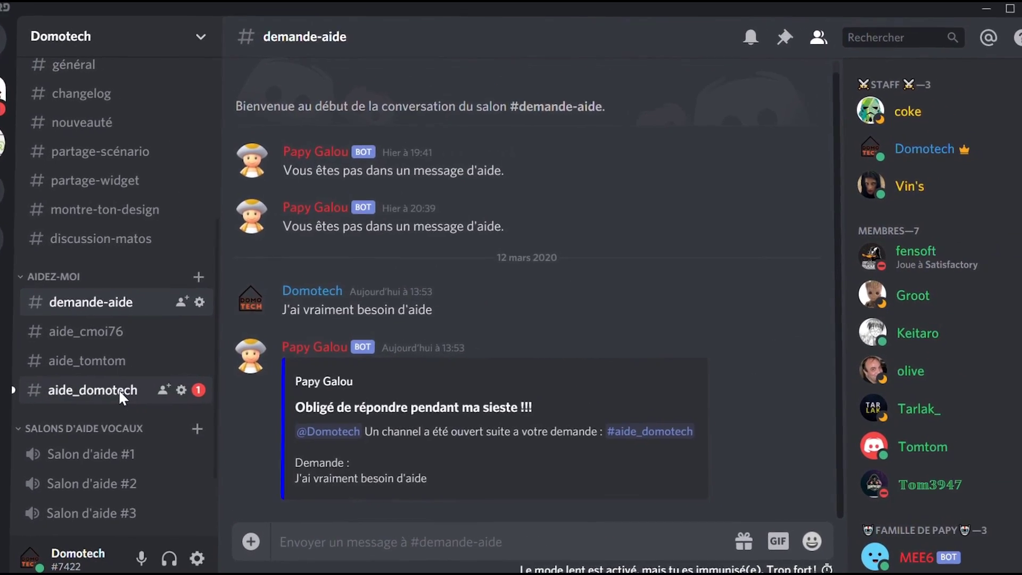
{"action": "left_click", "coordinate": [122, 394]}
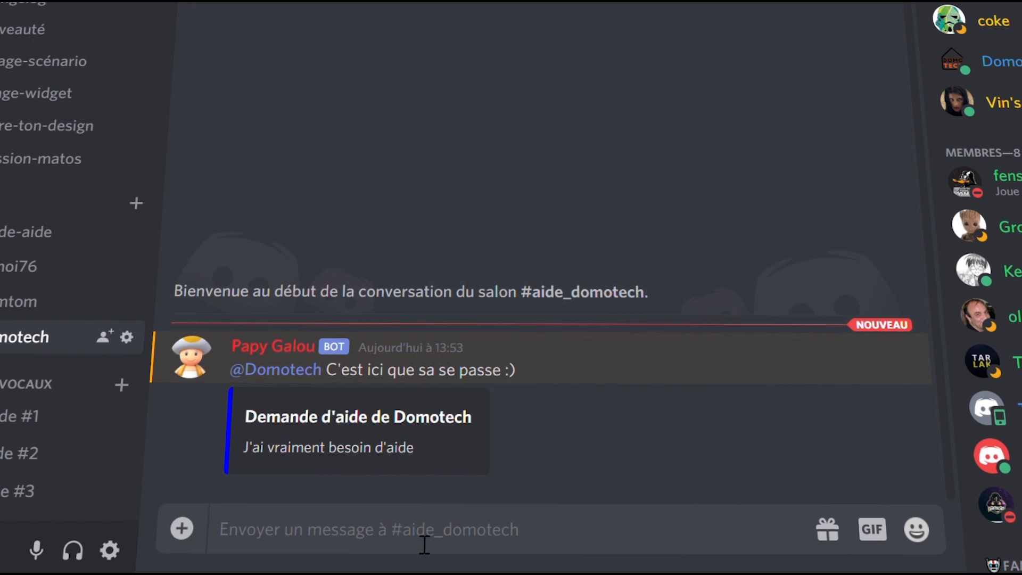
{"action": "type", "text": "Comment je peux t'aider sur ton canal personnalisé"}
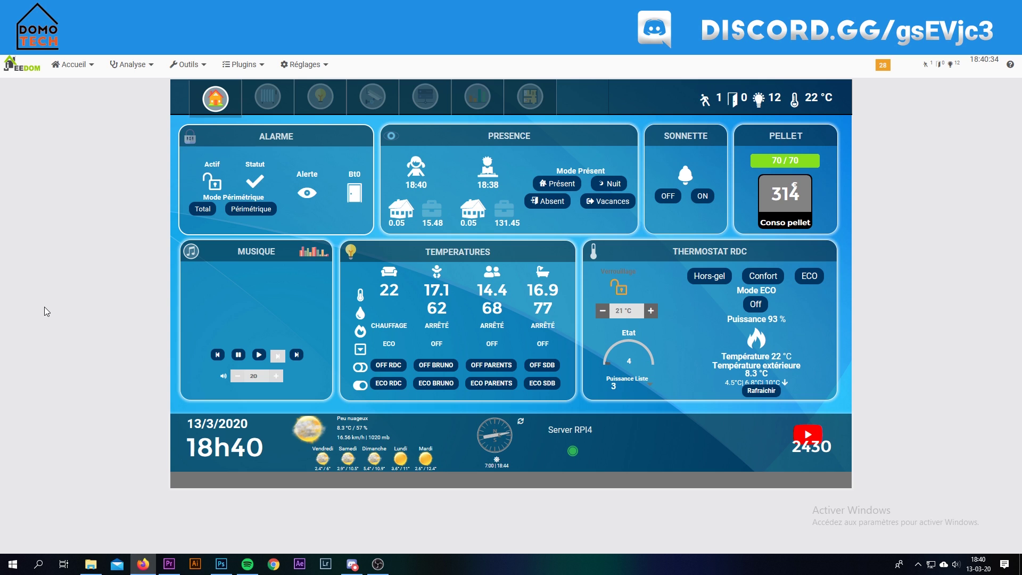
- Examine the dashboard widgets from Chambre parentale down to Bureau, including the Sonde_Parents temperature, humidity and battery displays
{"action": "left_click", "coordinate": [186, 64]}
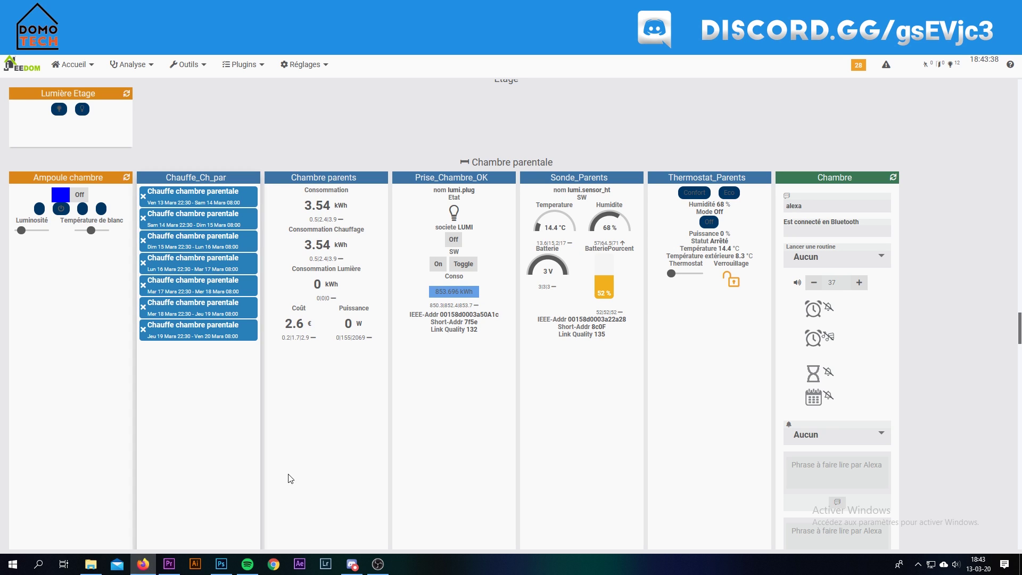
{"action": "mouse_move", "coordinate": [559, 241]}
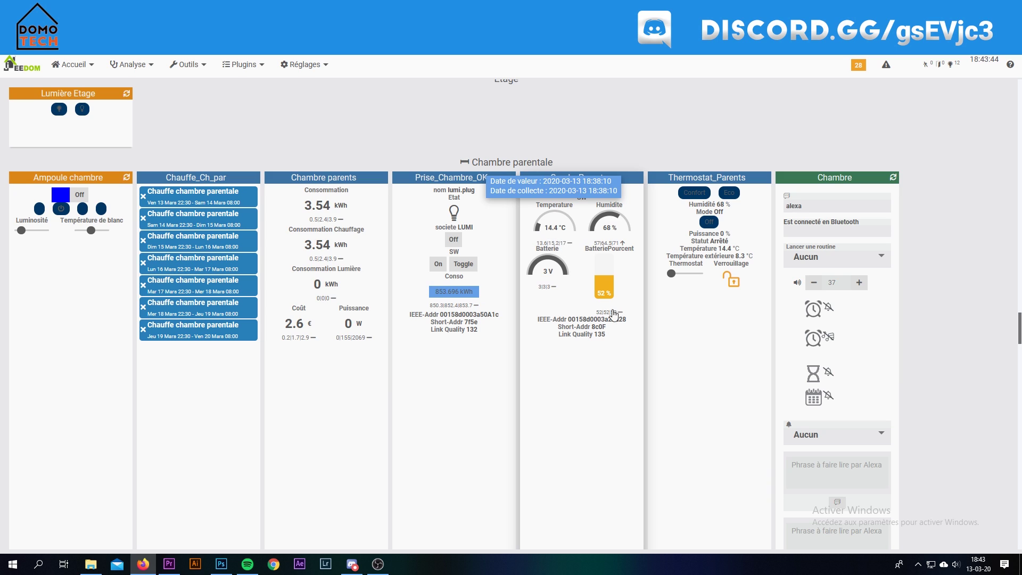
{"action": "mouse_move", "coordinate": [604, 288]}
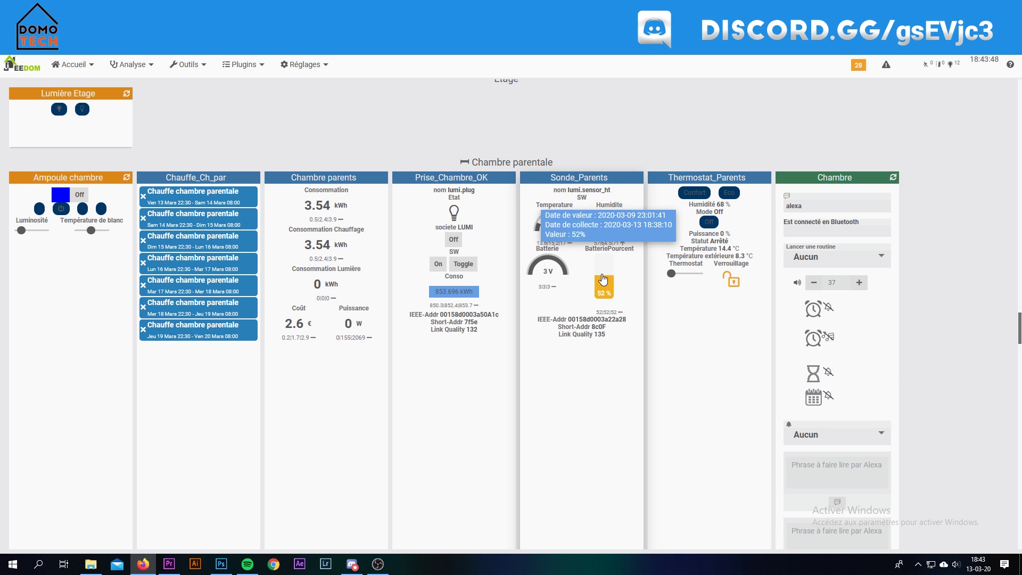
{"action": "scroll", "coordinate": [607, 256], "scroll_direction": "down", "scroll_amount": 5}
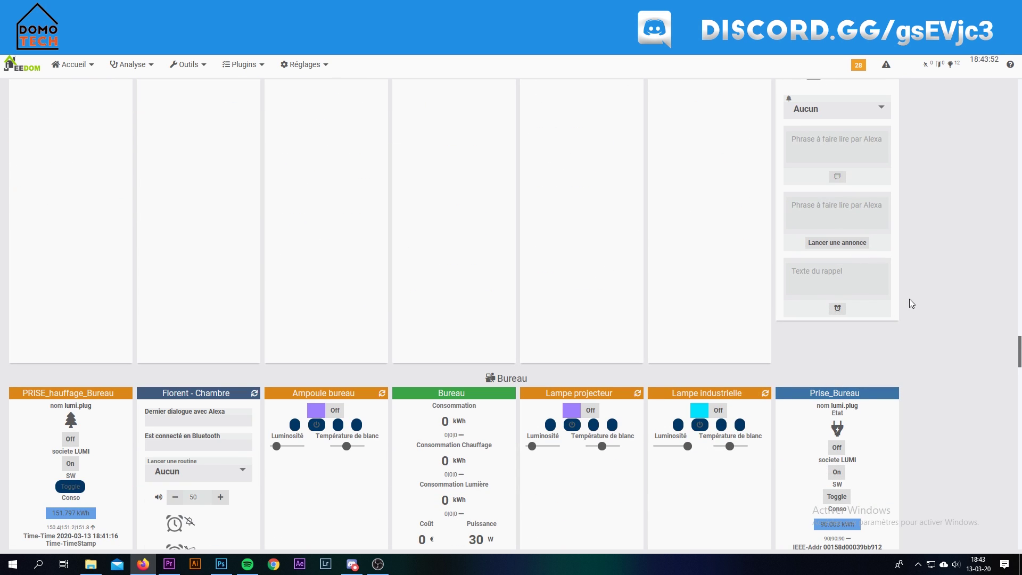
{"action": "scroll", "coordinate": [909, 299], "scroll_direction": "down", "scroll_amount": 4}
{"action": "scroll", "coordinate": [910, 298], "scroll_direction": "down", "scroll_amount": 3}
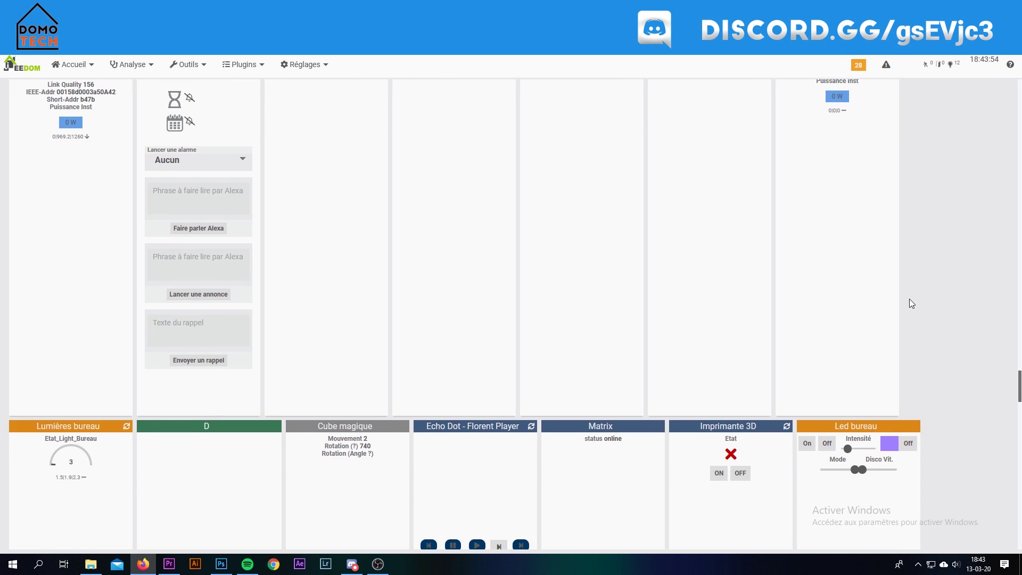
{"action": "scroll", "coordinate": [910, 299], "scroll_direction": "down", "scroll_amount": 7}
{"action": "scroll", "coordinate": [911, 301], "scroll_direction": "down", "scroll_amount": 6}
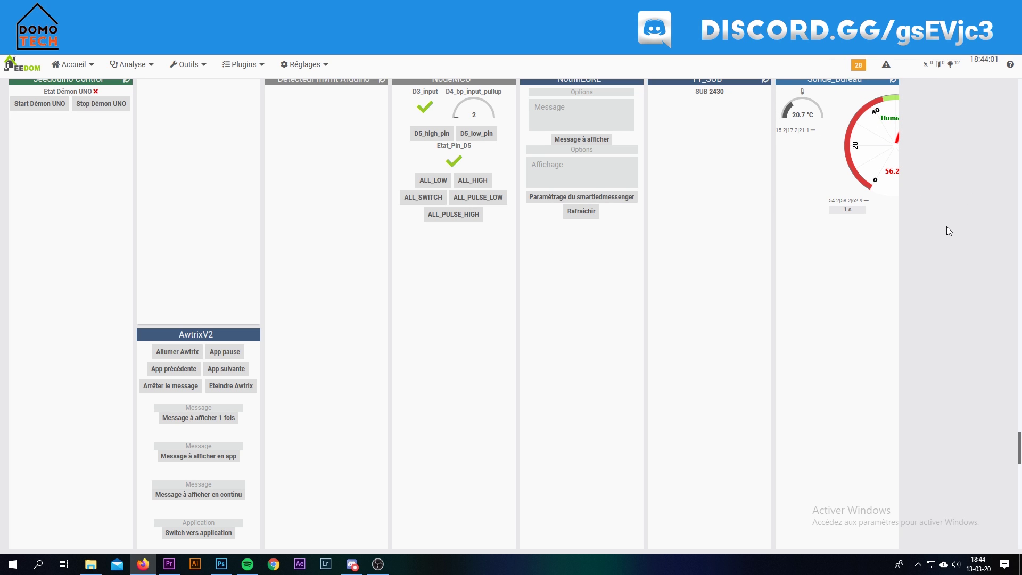
{"action": "scroll", "coordinate": [947, 228], "scroll_direction": "down", "scroll_amount": 5}
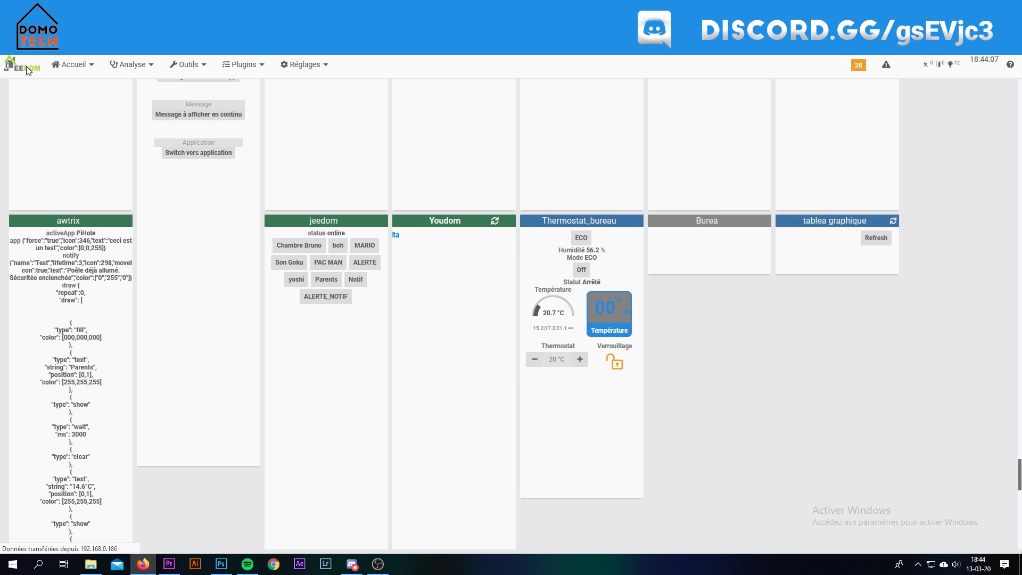
- View the design's Raspberry PI, Telephones and Ordinateurs page, including the computer status indicators, and return to its home page
{"action": "left_click", "coordinate": [234, 293]}
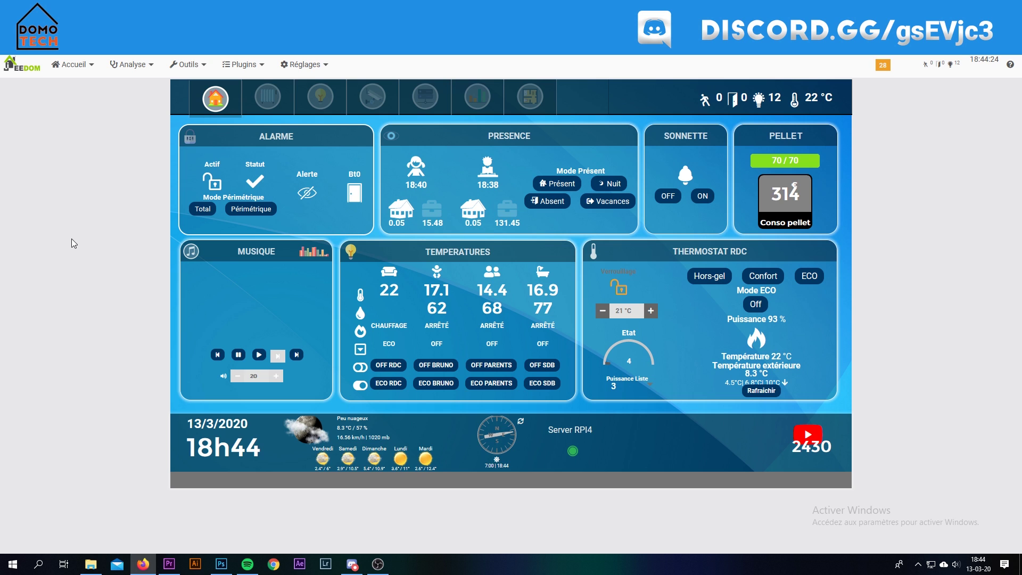
{"action": "left_click", "coordinate": [427, 97]}
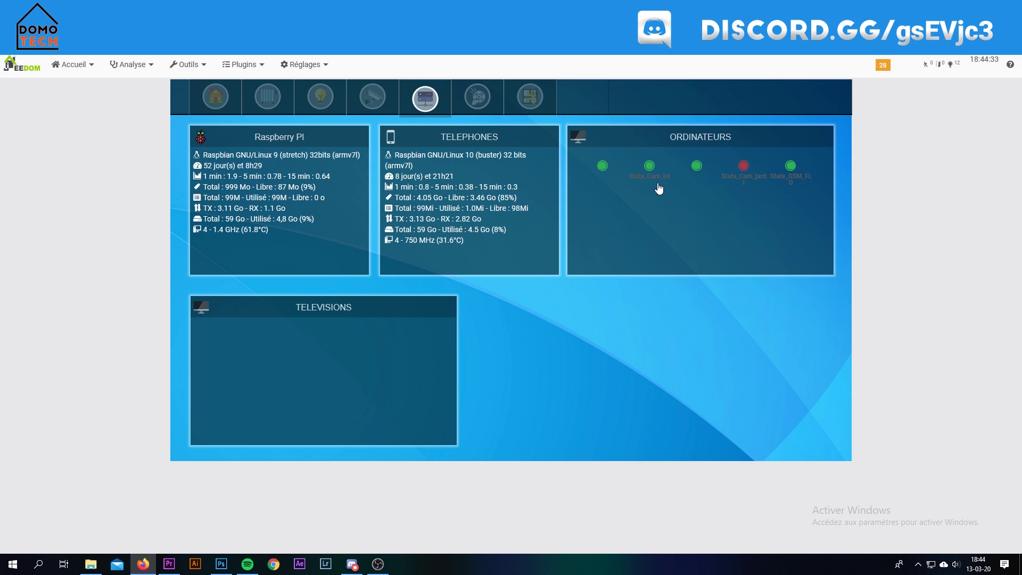
{"action": "mouse_move", "coordinate": [683, 171]}
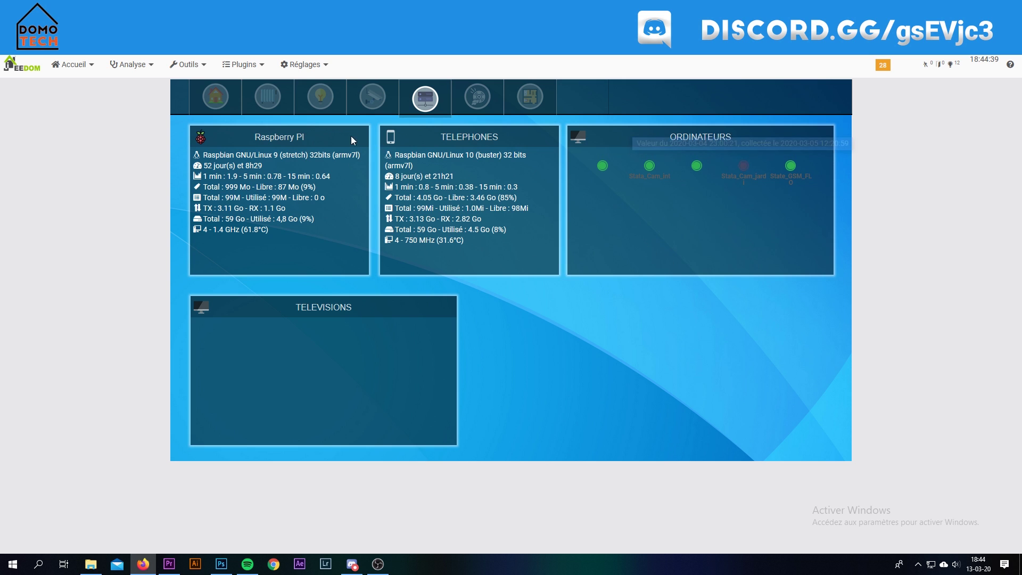
{"action": "left_click", "coordinate": [218, 95]}
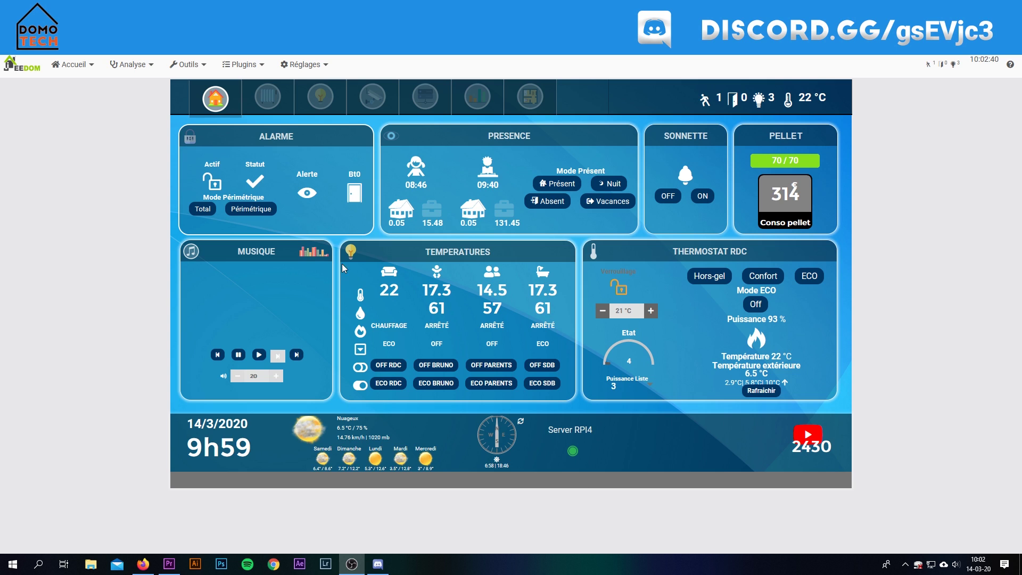
- Turn the Sonnette off on the home design and dismiss the matrixdisplay notification
{"action": "mouse_move", "coordinate": [308, 199]}
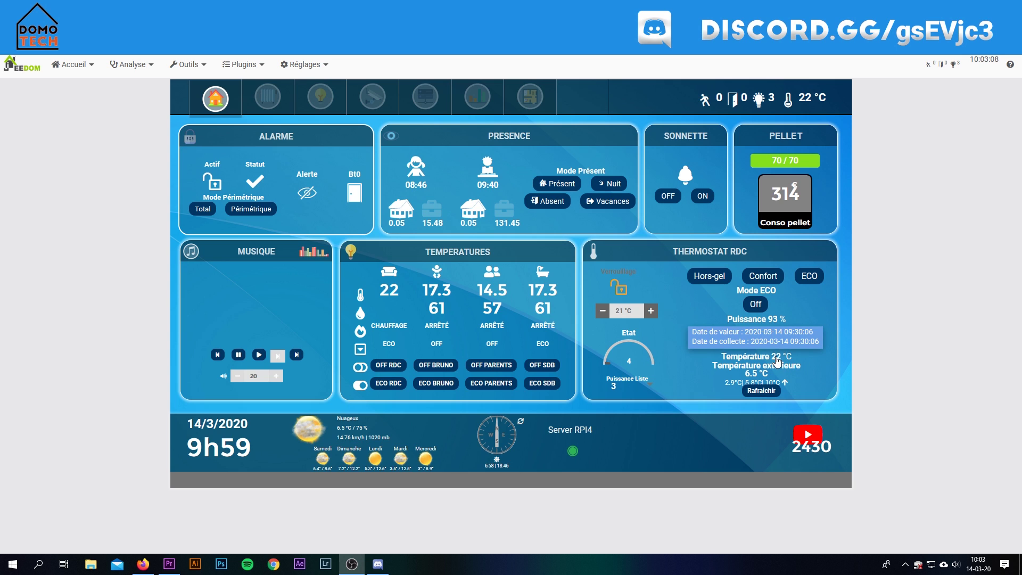
{"action": "mouse_move", "coordinate": [696, 366]}
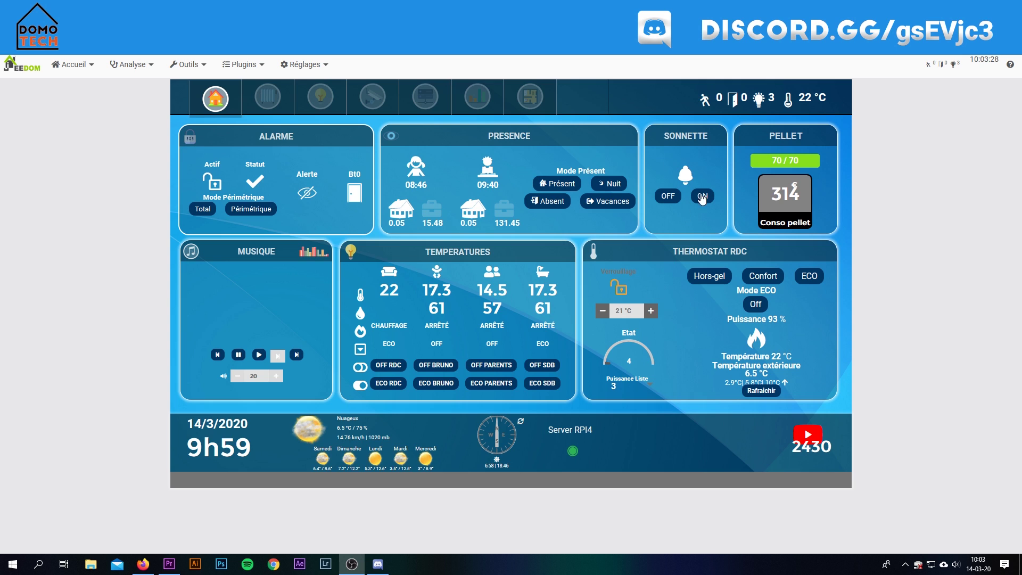
{"action": "left_click", "coordinate": [661, 200]}
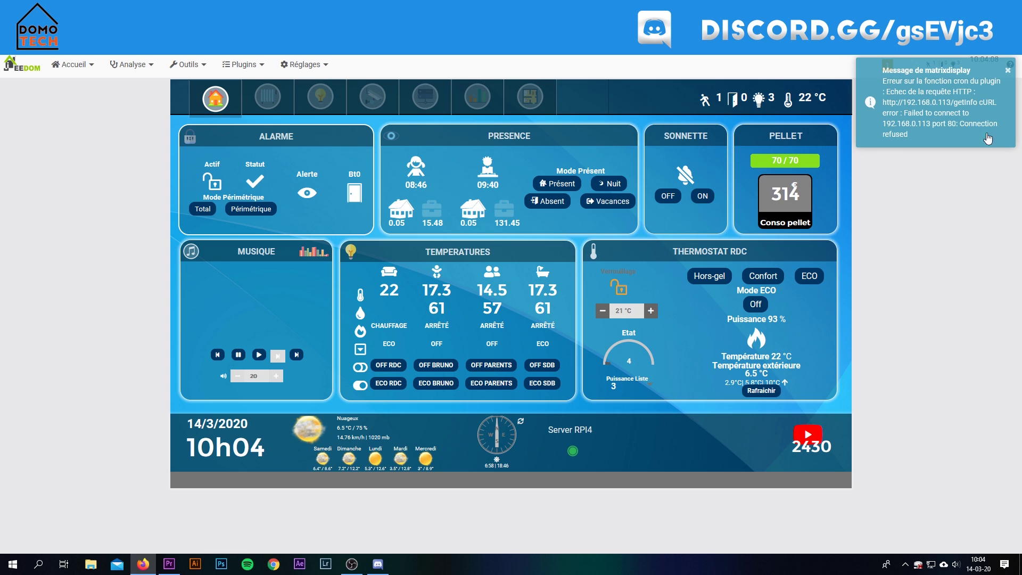
{"action": "left_click", "coordinate": [1008, 70]}
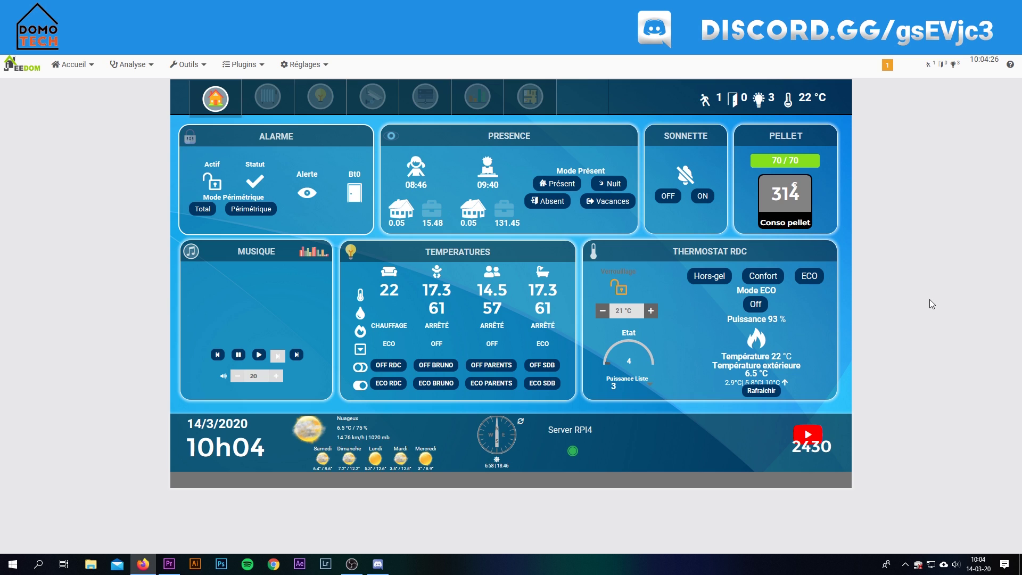
- Check the Puissance Liste choices of the Thermostat RDC widget
{"action": "left_click", "coordinate": [646, 386]}
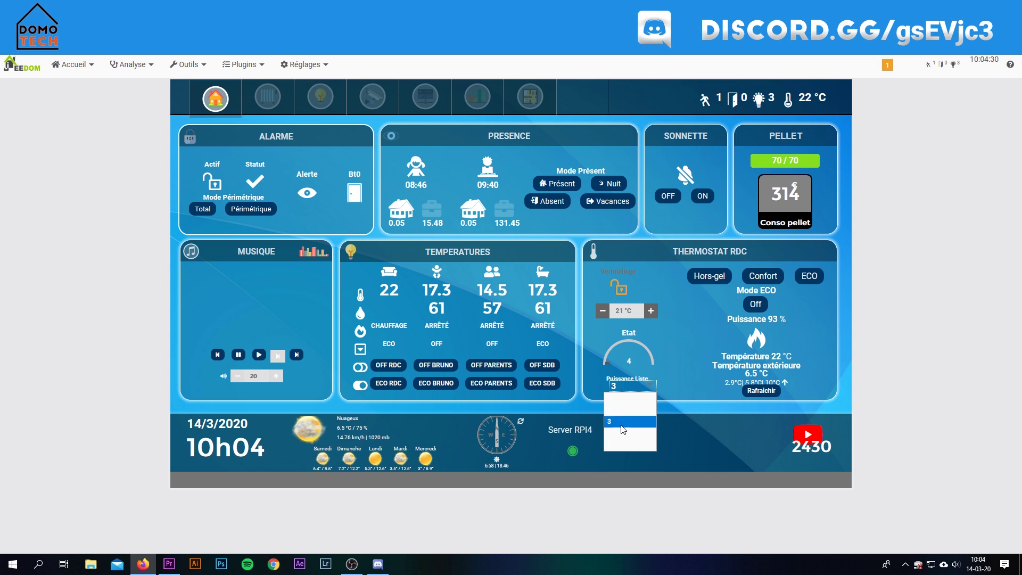
{"action": "left_click", "coordinate": [629, 410]}
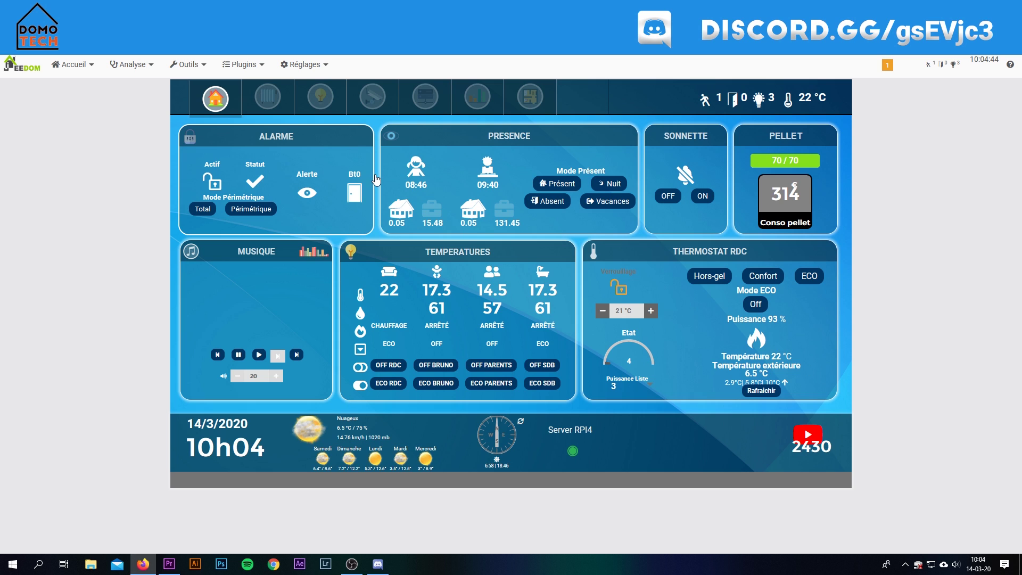
- Open the command list of the Prise_Bureau equipment in the Abeille plugin
{"action": "left_click", "coordinate": [244, 64]}
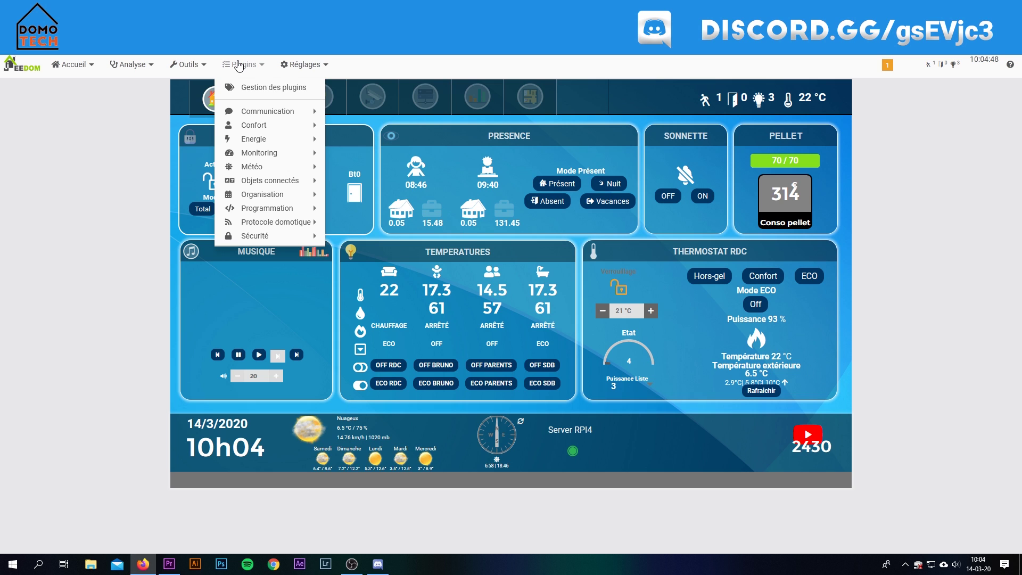
{"action": "mouse_move", "coordinate": [283, 224]}
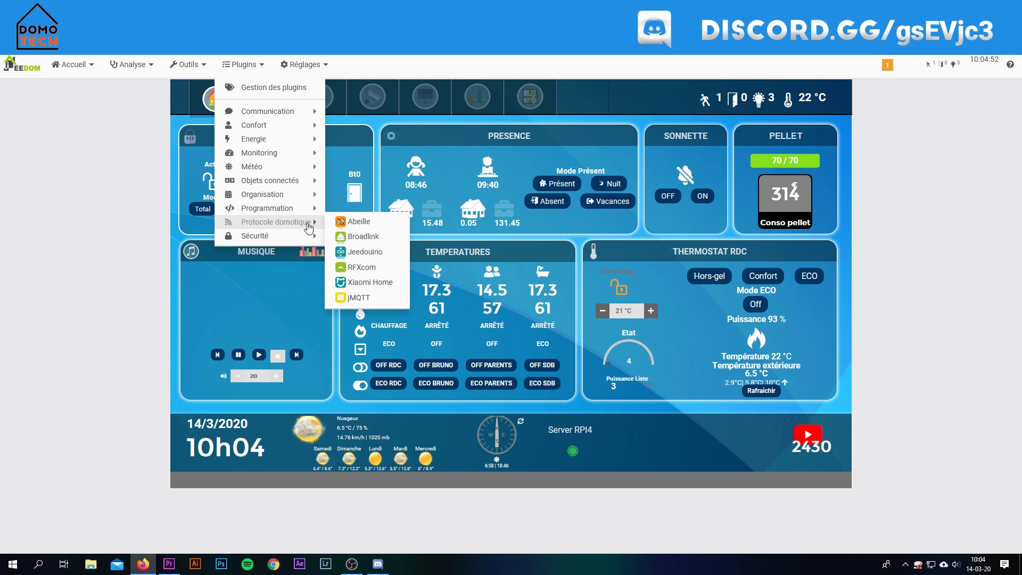
{"action": "left_click", "coordinate": [374, 224]}
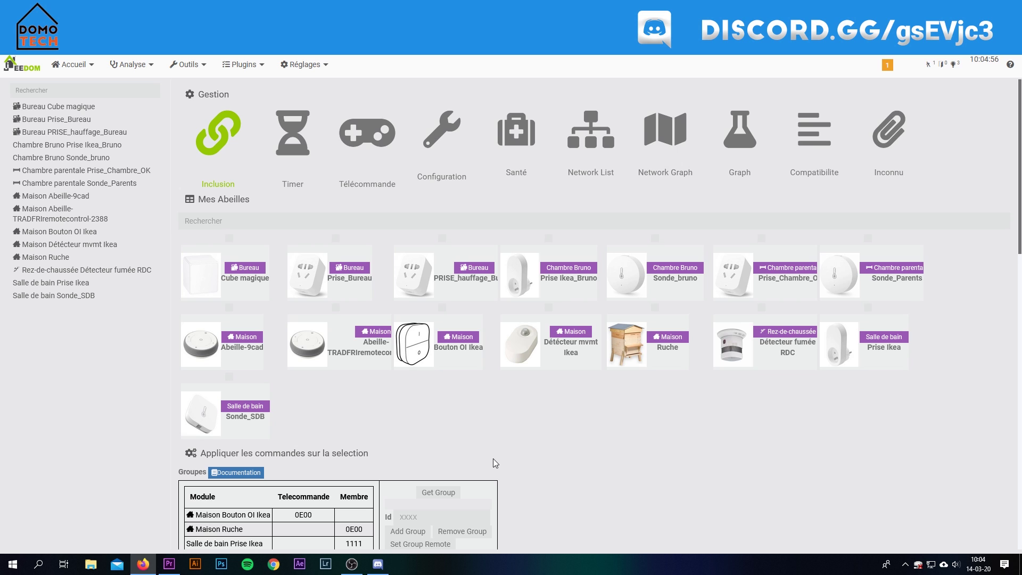
{"action": "left_click", "coordinate": [333, 277]}
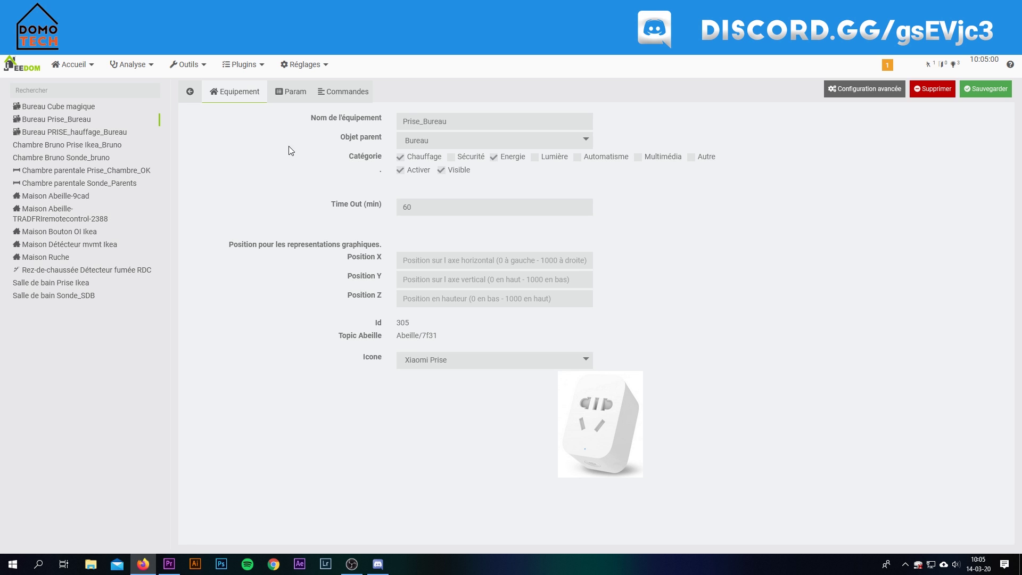
{"action": "left_click", "coordinate": [351, 94]}
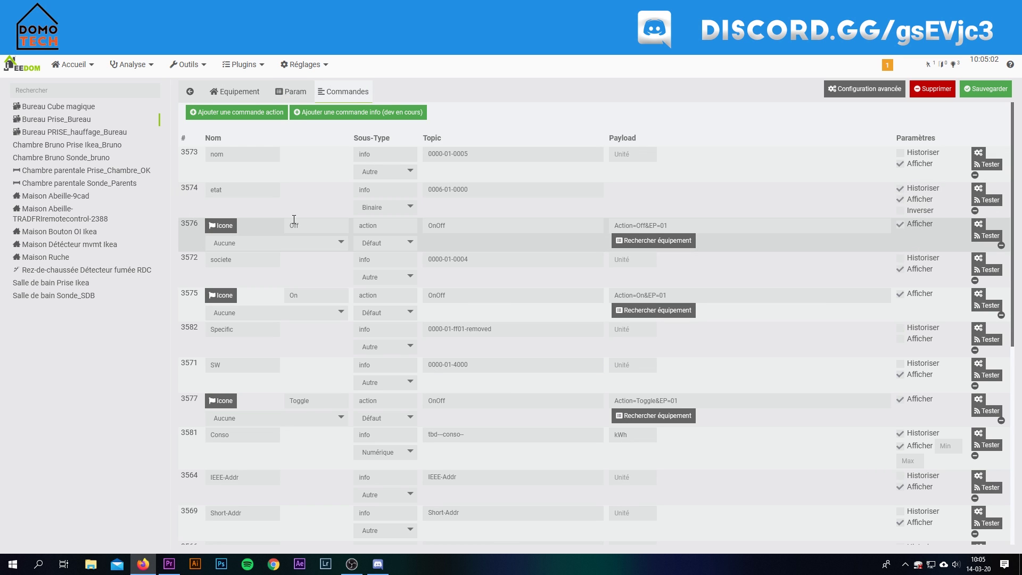
- Examine the info and action commands of Prise_Bureau and their Binaire, Numérique, Autre and Défaut subtypes
{"action": "scroll", "coordinate": [452, 263], "scroll_direction": "down", "scroll_amount": 2}
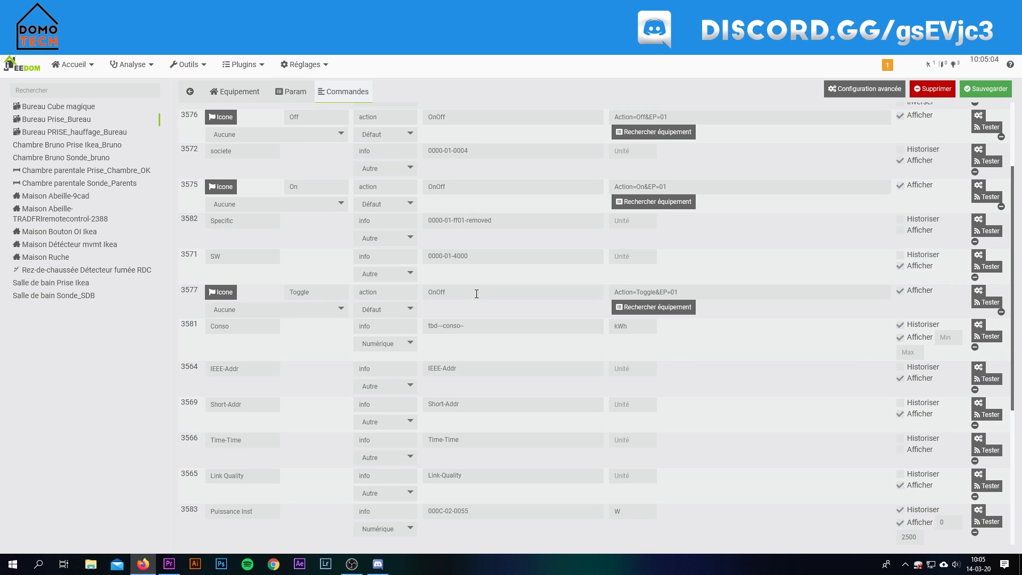
{"action": "scroll", "coordinate": [495, 304], "scroll_direction": "down", "scroll_amount": 2}
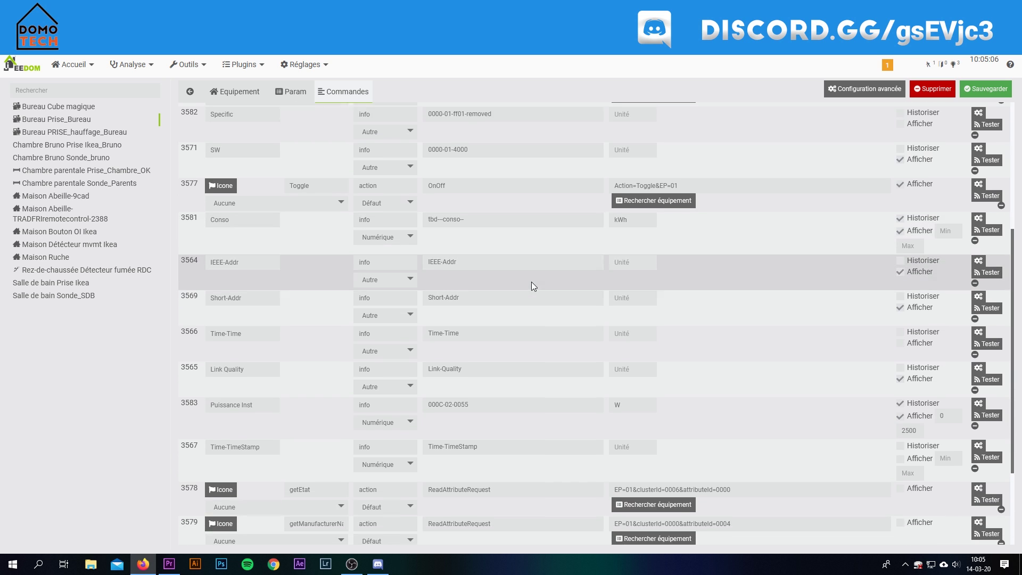
{"action": "scroll", "coordinate": [533, 285], "scroll_direction": "down", "scroll_amount": 1}
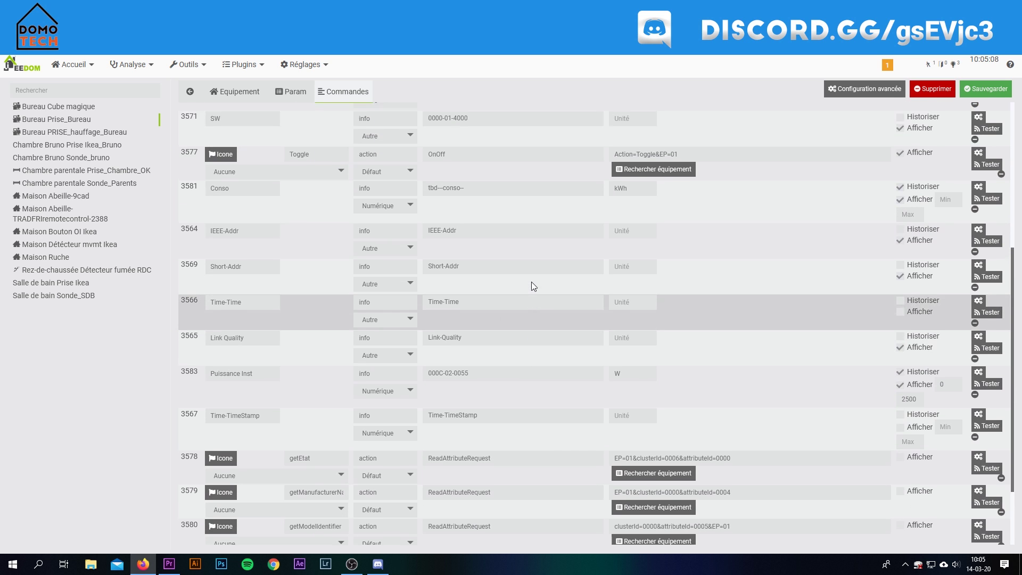
{"action": "scroll", "coordinate": [532, 286], "scroll_direction": "up", "scroll_amount": 5}
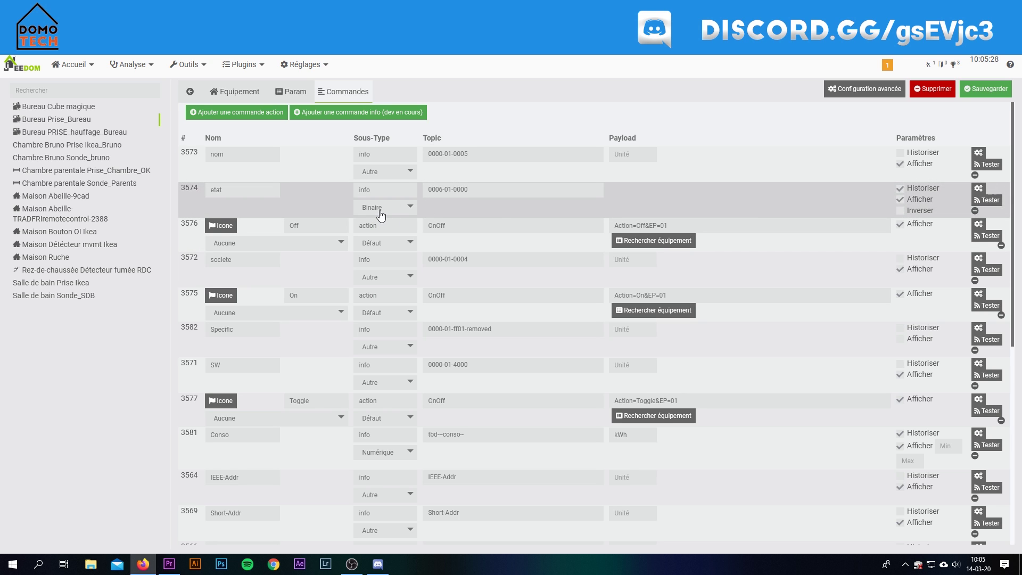
{"action": "scroll", "coordinate": [372, 295], "scroll_direction": "down", "scroll_amount": 3}
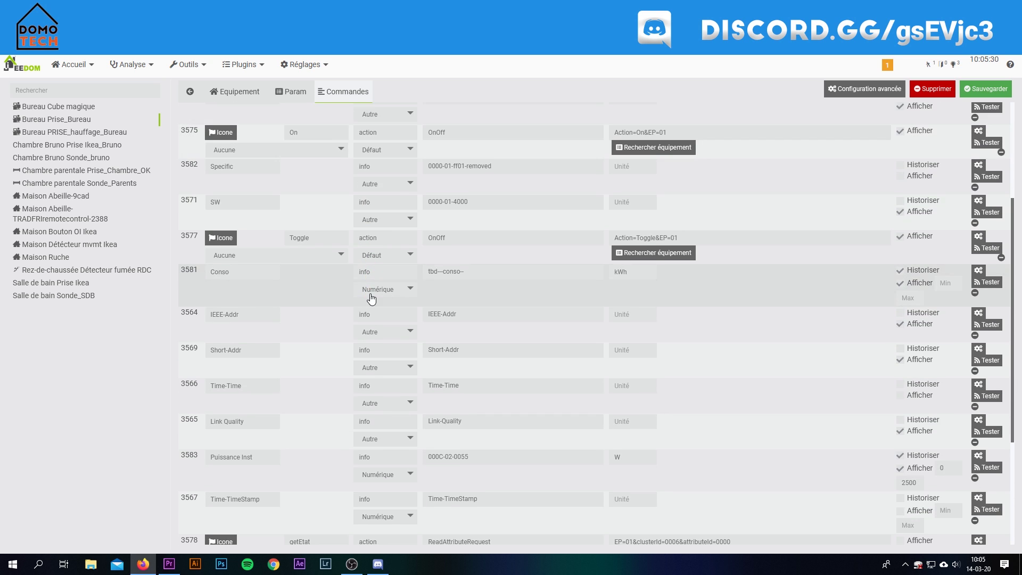
{"action": "scroll", "coordinate": [372, 298], "scroll_direction": "down", "scroll_amount": 2}
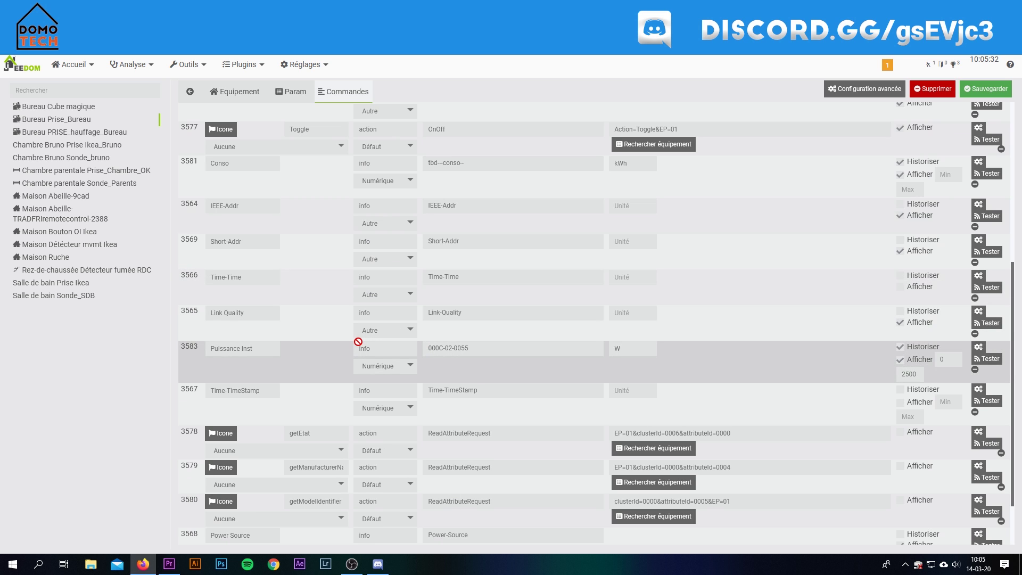
{"action": "scroll", "coordinate": [324, 342], "scroll_direction": "up", "scroll_amount": 5}
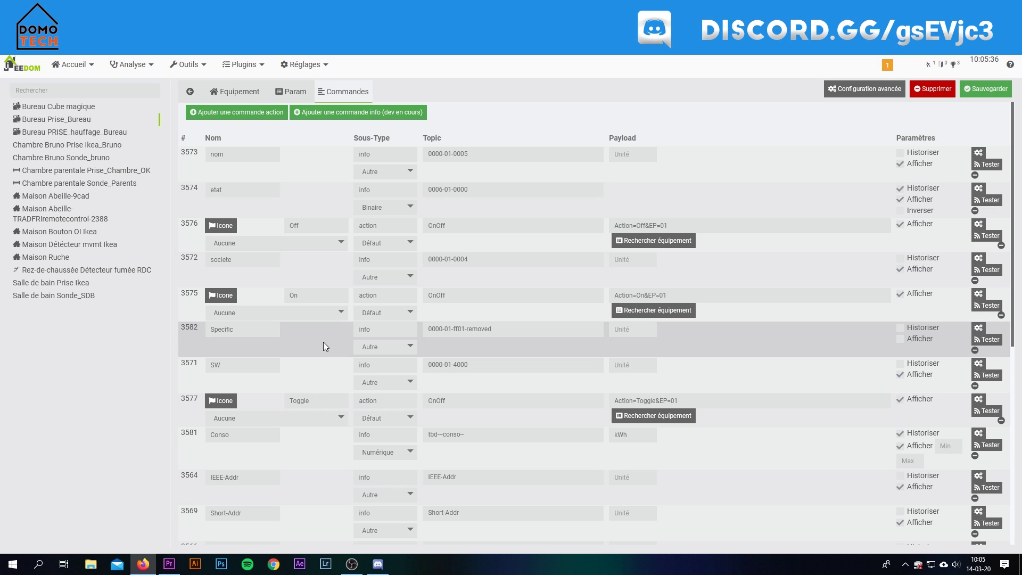
- Enlarge the Test dashboard page and examine the test_widget_video equipment with its Etat, ON and OFF commands
{"action": "mouse_move", "coordinate": [351, 573]}
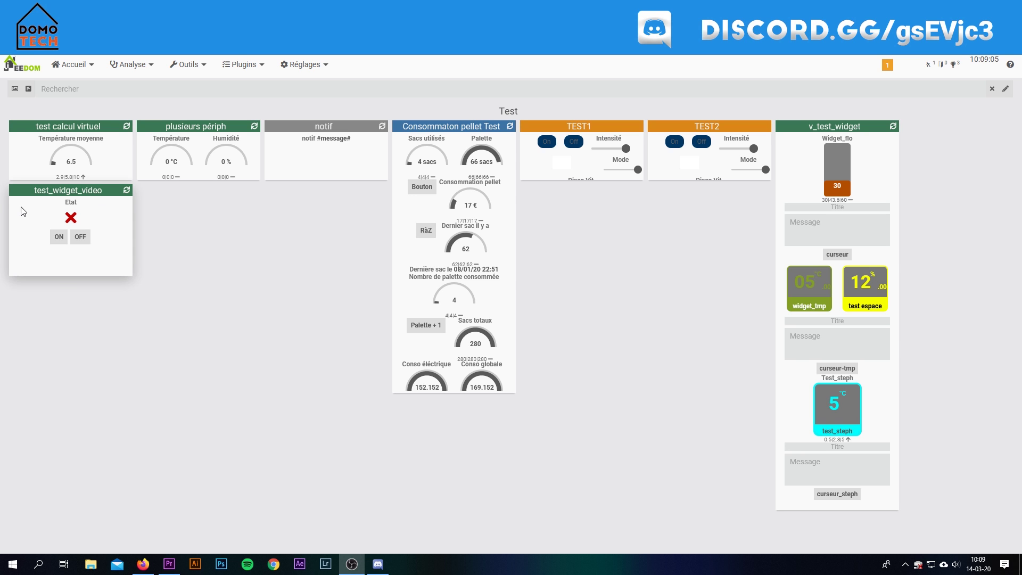
{"action": "key", "text": "ctrl+plus"}
{"action": "key", "text": "ctrl+plus"}
{"action": "key", "text": "ctrl+plus"}
{"action": "key", "text": "ctrl+plus"}
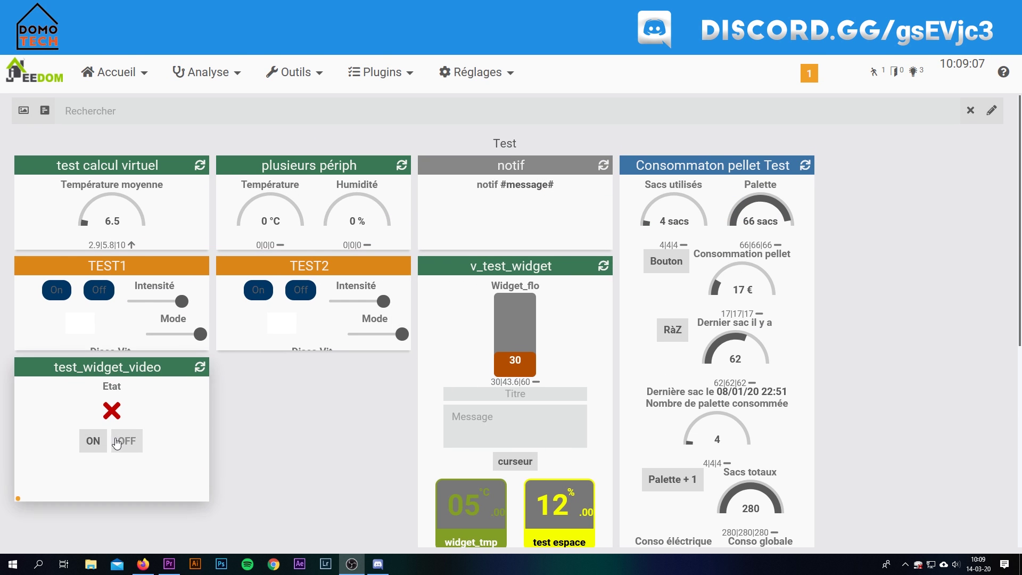
{"action": "scroll", "coordinate": [117, 373], "scroll_direction": "down", "scroll_amount": 3}
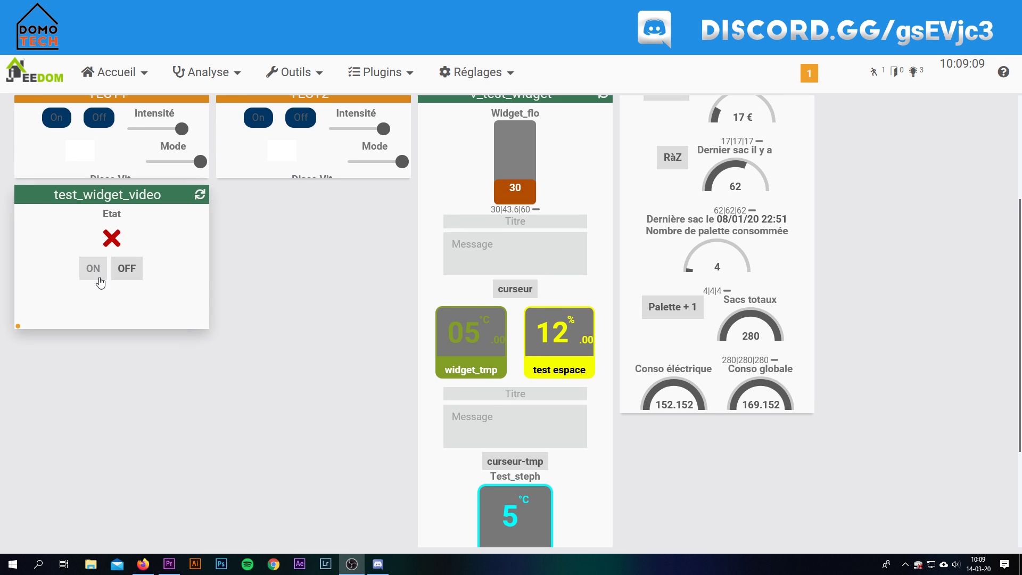
- Examine the Etat indicator and the ON and OFF commands of test_widget_video in close-up on the Test dashboard
{"action": "key", "text": "ctrl+plus"}
{"action": "key", "text": "ctrl+plus"}
{"action": "key", "text": "ctrl+plus"}
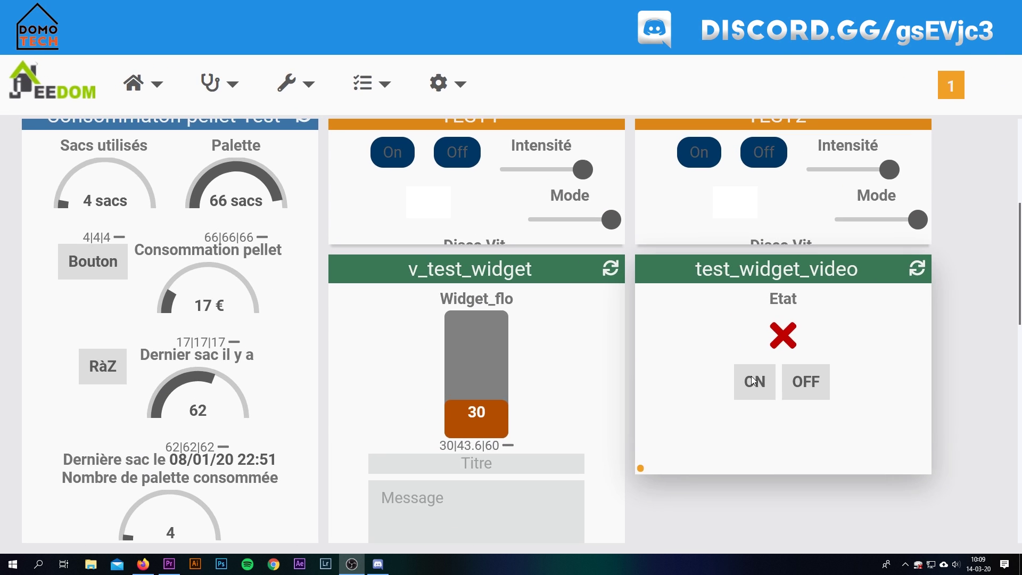
{"action": "key", "text": "ctrl+plus"}
{"action": "key", "text": "ctrl+plus"}
{"action": "key", "text": "ctrl+plus"}
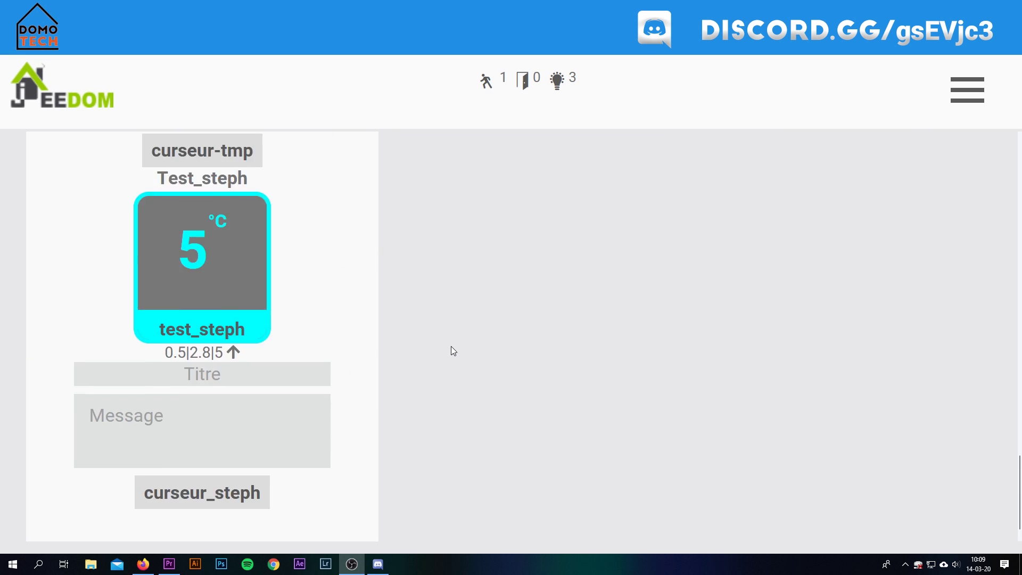
{"action": "scroll", "coordinate": [650, 365], "scroll_direction": "down", "scroll_amount": 3}
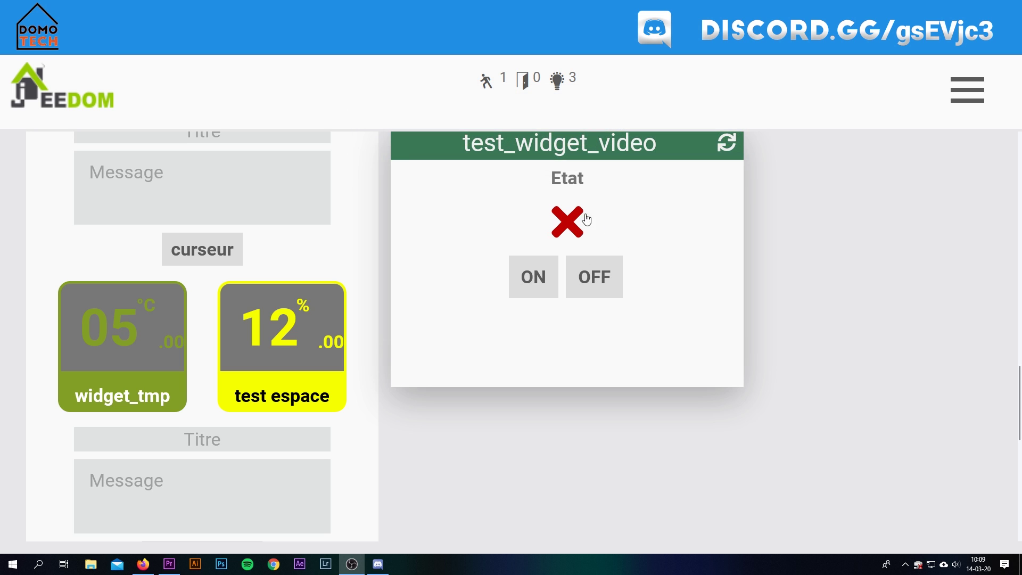
{"action": "mouse_move", "coordinate": [593, 228]}
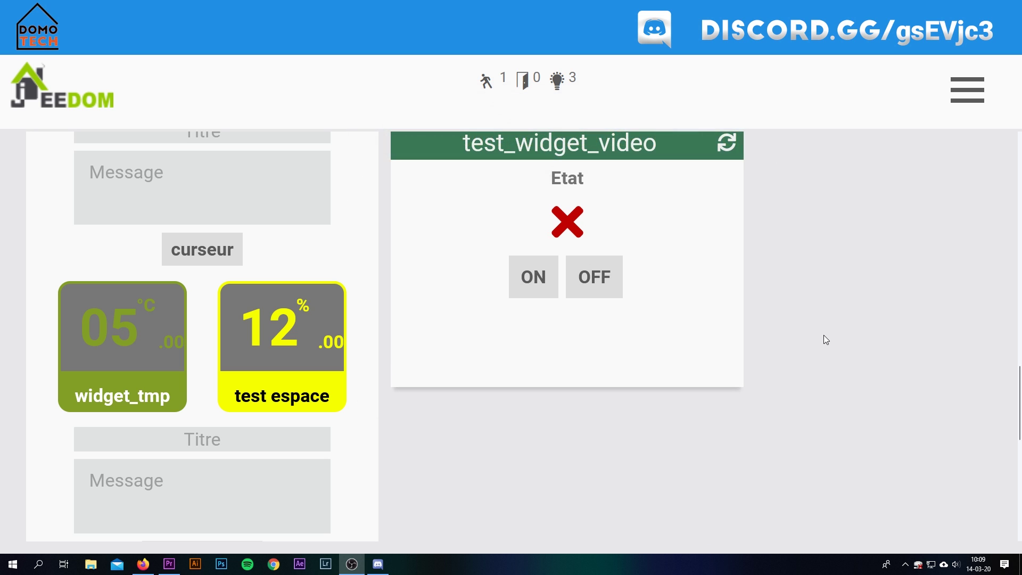
{"action": "scroll", "coordinate": [826, 339], "scroll_direction": "up", "scroll_amount": 3}
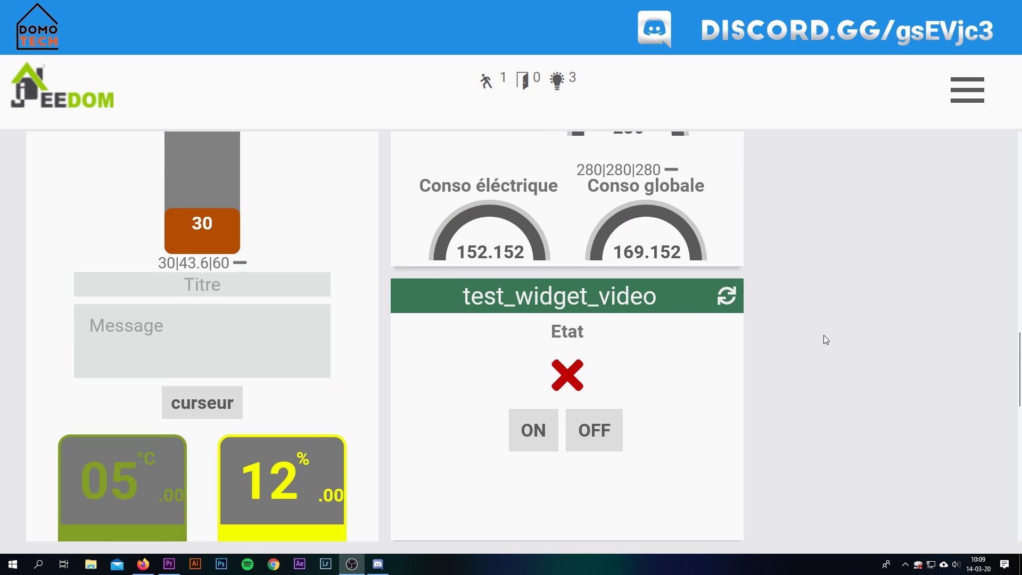
- Open the command list of test_widget_video in its virtual equipment configuration and show the display settings of the Etat command
{"action": "mouse_move", "coordinate": [591, 373]}
{"action": "right_click", "coordinate": [572, 301]}
{"action": "left_click", "coordinate": [602, 308]}
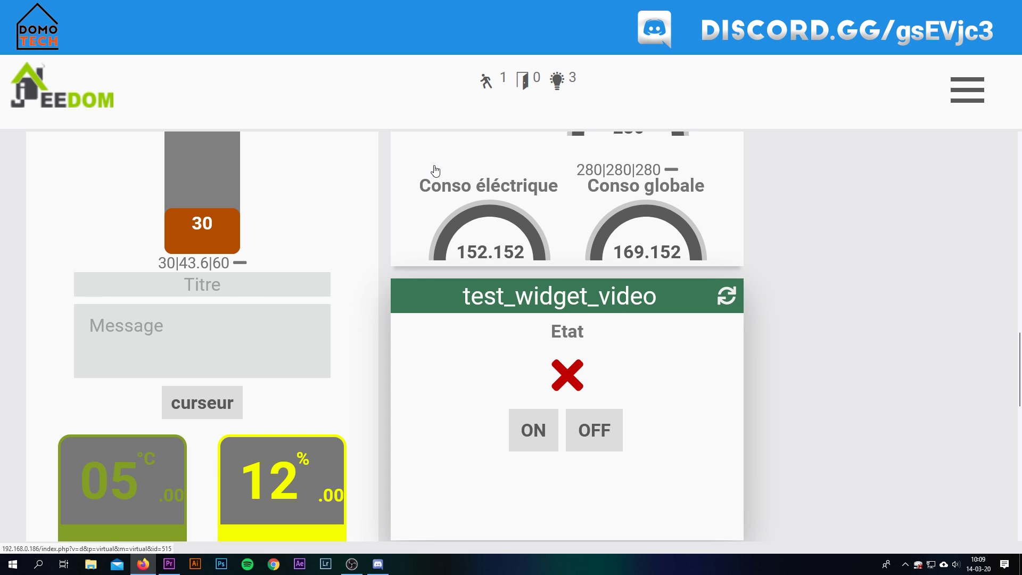
{"action": "left_click", "coordinate": [578, 303]}
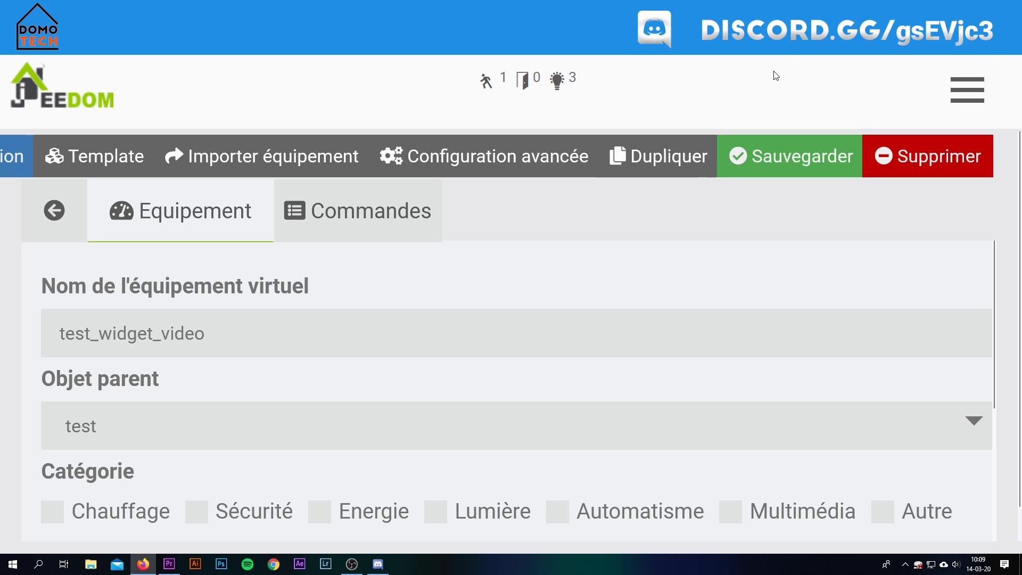
{"action": "key", "text": "ctrl+0"}
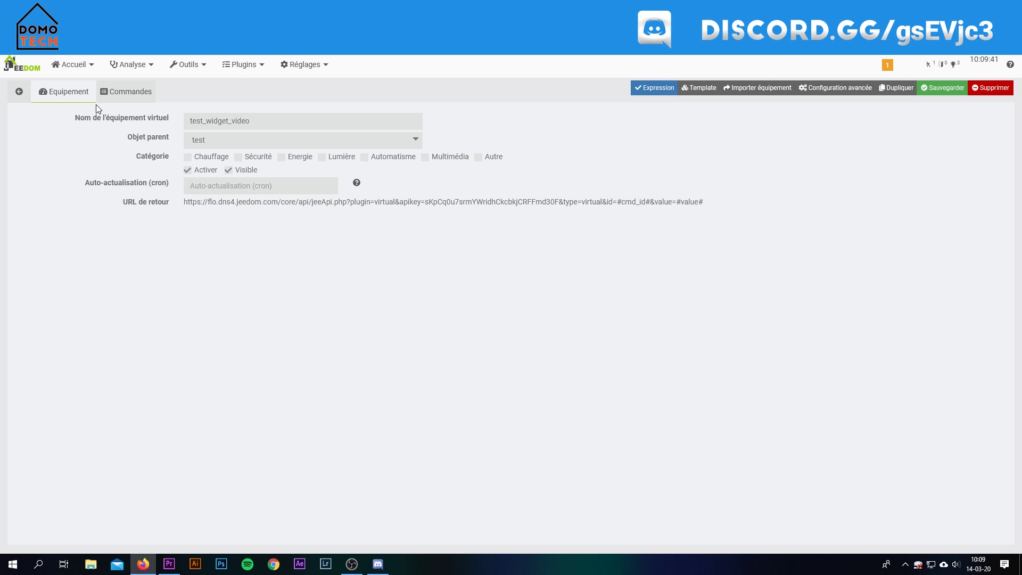
{"action": "left_click", "coordinate": [118, 94]}
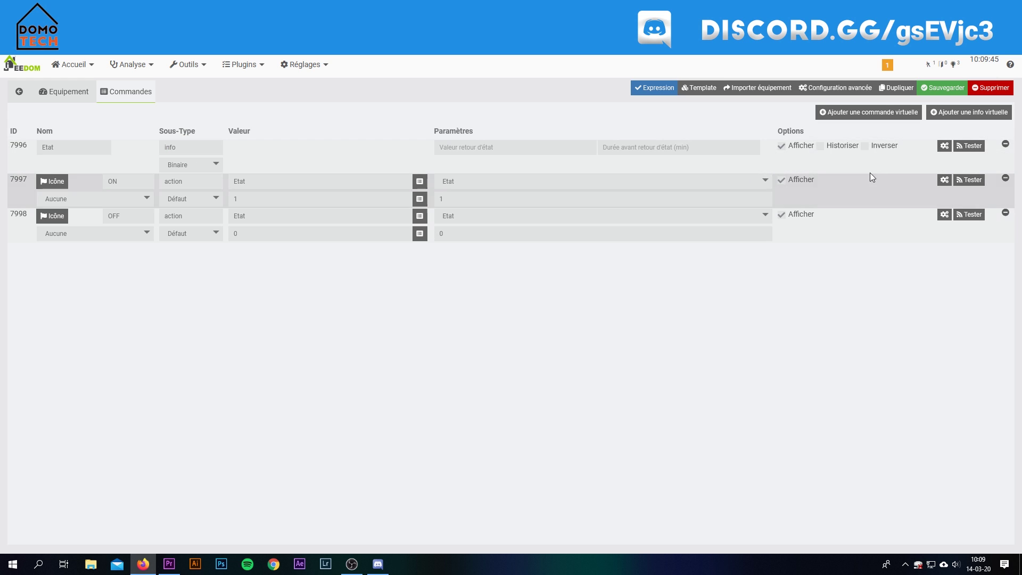
{"action": "left_click", "coordinate": [945, 146]}
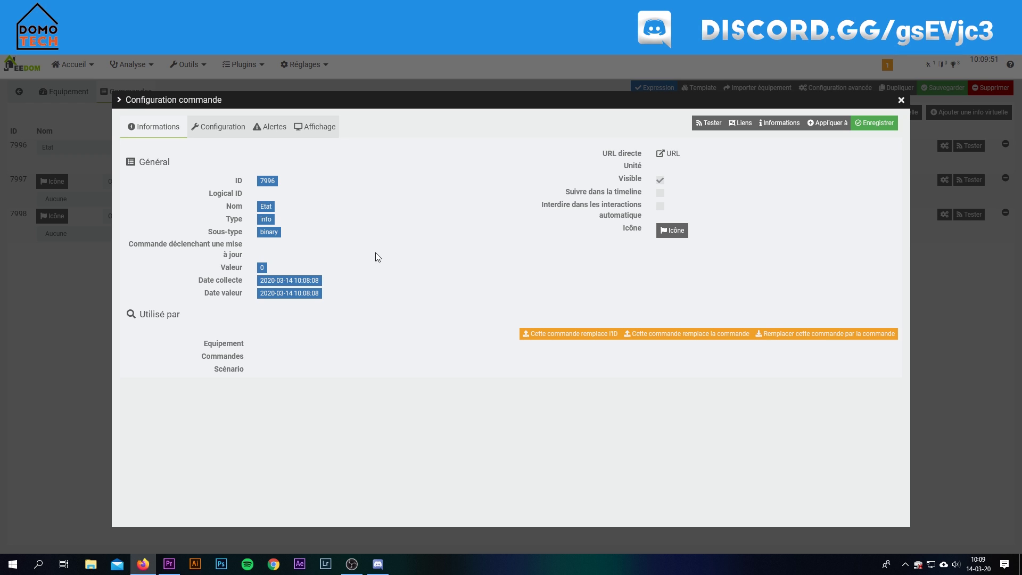
{"action": "left_click", "coordinate": [311, 137]}
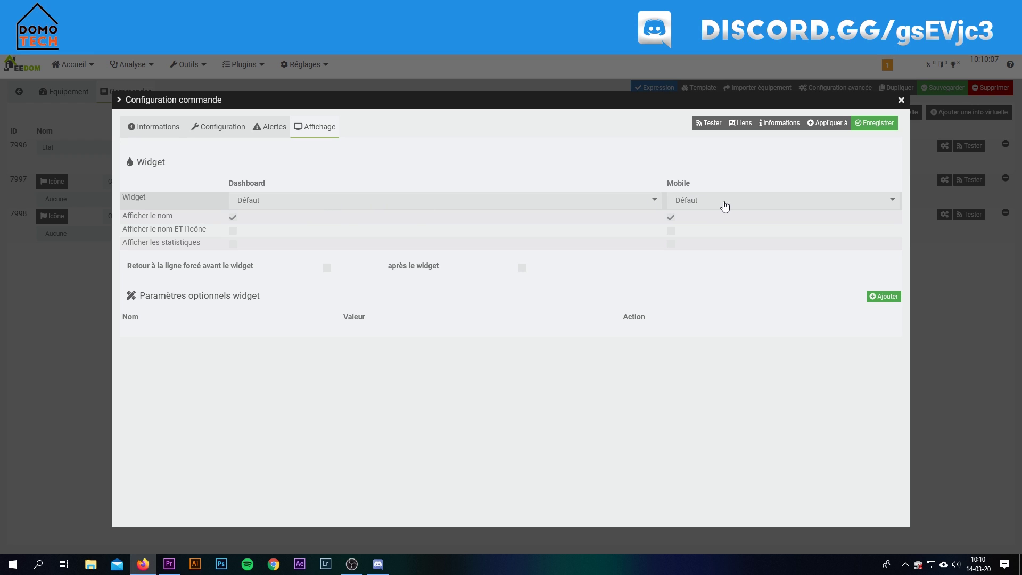
- Browse the dashboard widget choices for Etat, save it with the Heat template, and try the ON command on the dashboard
{"action": "left_click", "coordinate": [261, 201]}
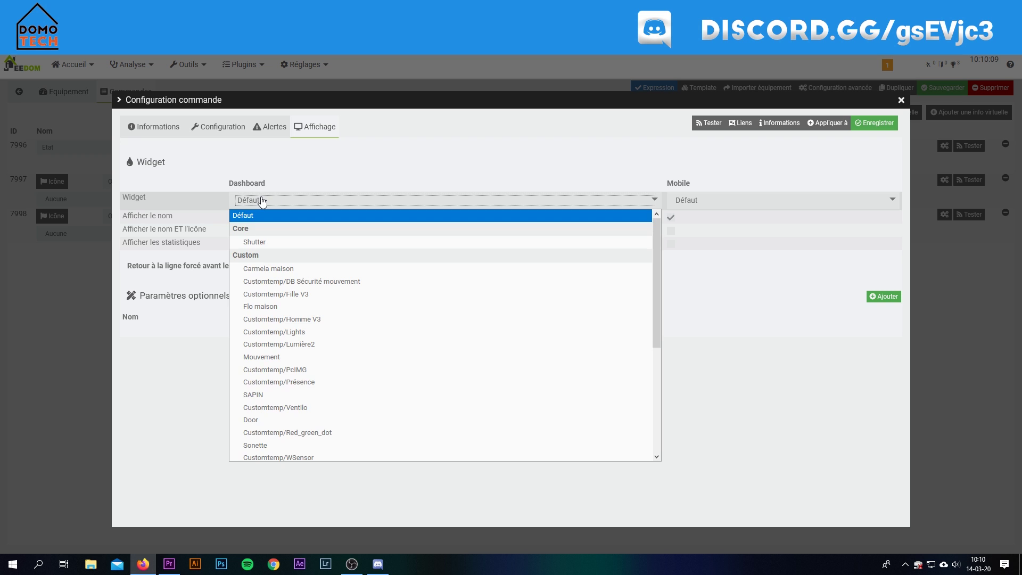
{"action": "scroll", "coordinate": [302, 266], "scroll_direction": "down", "scroll_amount": 4}
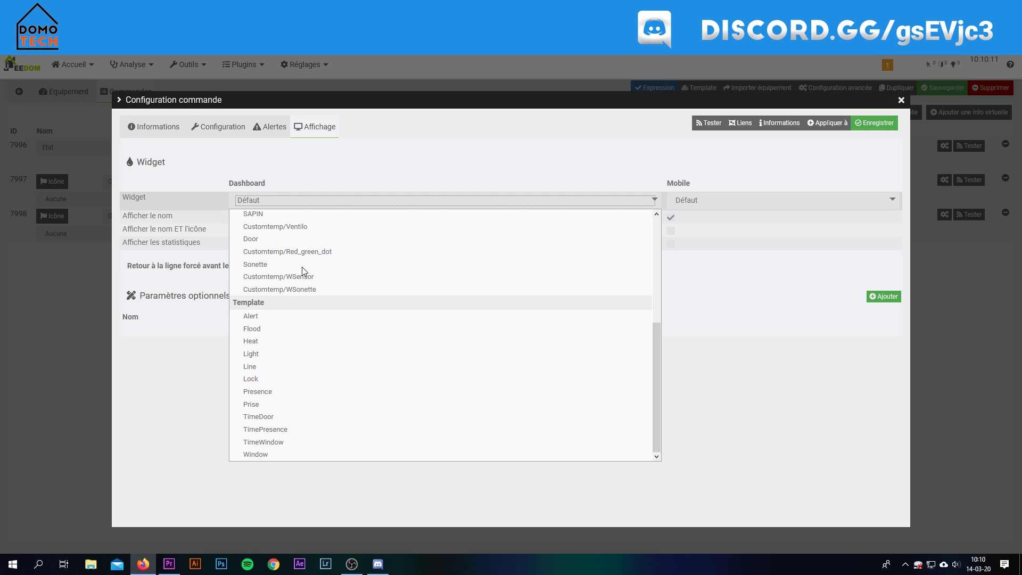
{"action": "scroll", "coordinate": [302, 266], "scroll_direction": "up", "scroll_amount": 4}
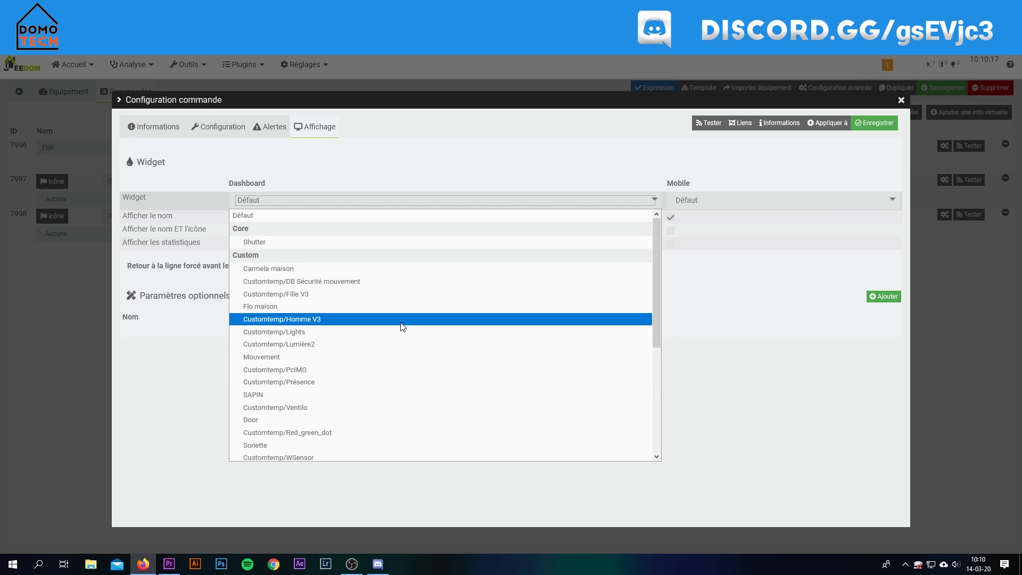
{"action": "scroll", "coordinate": [403, 327], "scroll_direction": "down", "scroll_amount": 4}
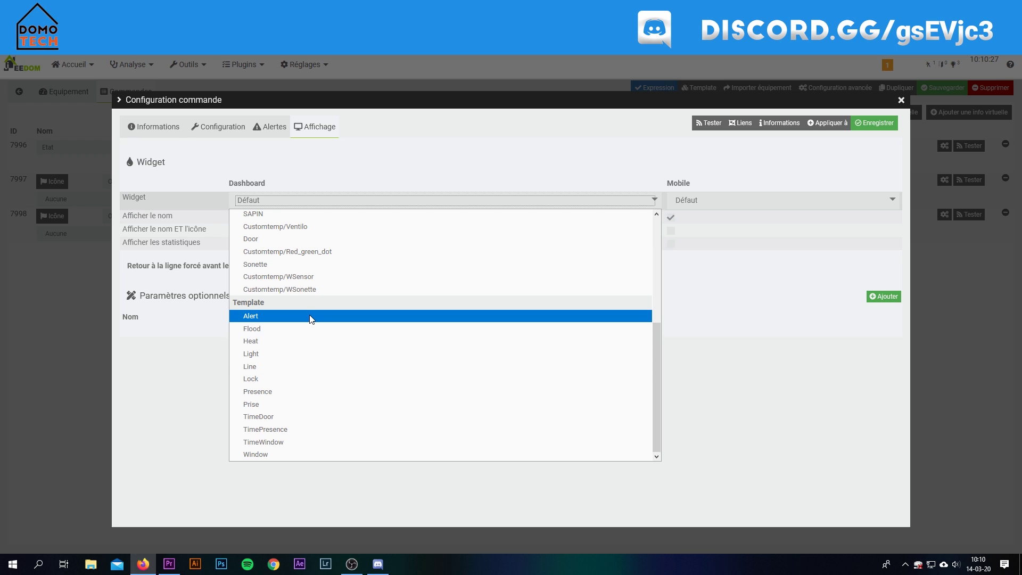
{"action": "left_click", "coordinate": [250, 341]}
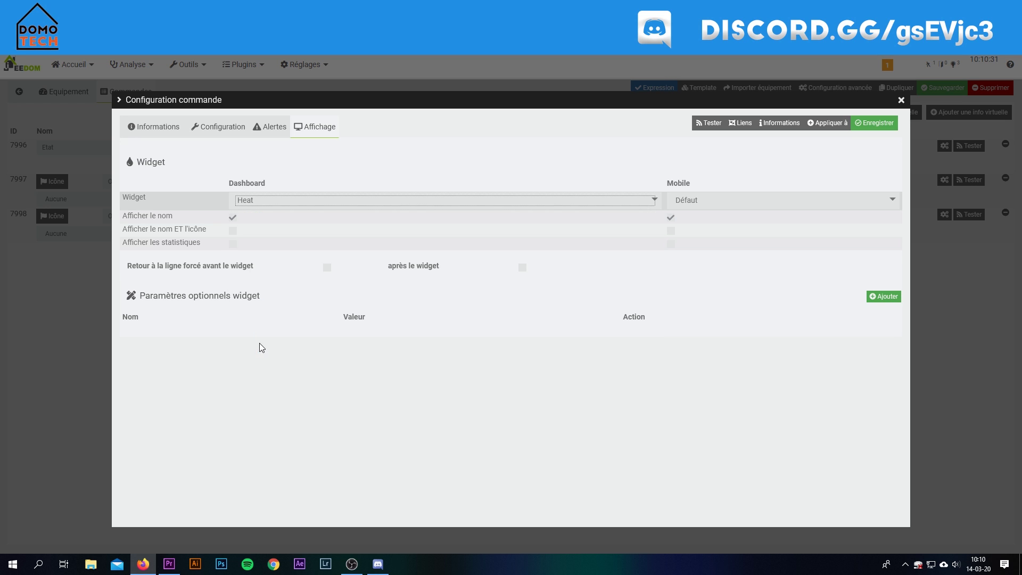
{"action": "left_click", "coordinate": [876, 122]}
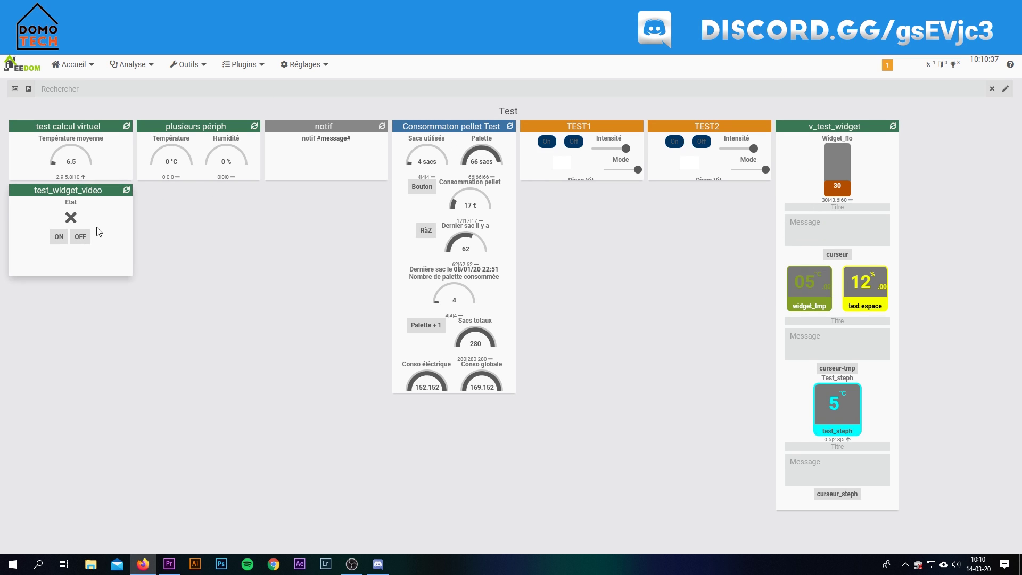
{"action": "left_click", "coordinate": [62, 242]}
{"action": "left_click", "coordinate": [60, 240]}
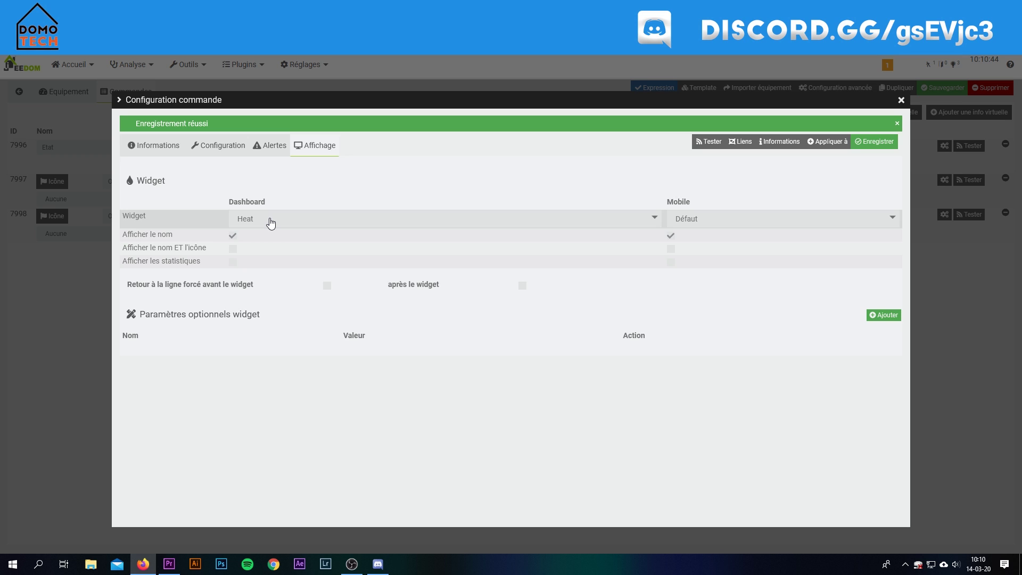
- Set Etat's dashboard widget to the Prise template, save, and try the OFF command on the Test dashboard
{"action": "left_click", "coordinate": [271, 224]}
{"action": "scroll", "coordinate": [323, 426], "scroll_direction": "down", "scroll_amount": 4}
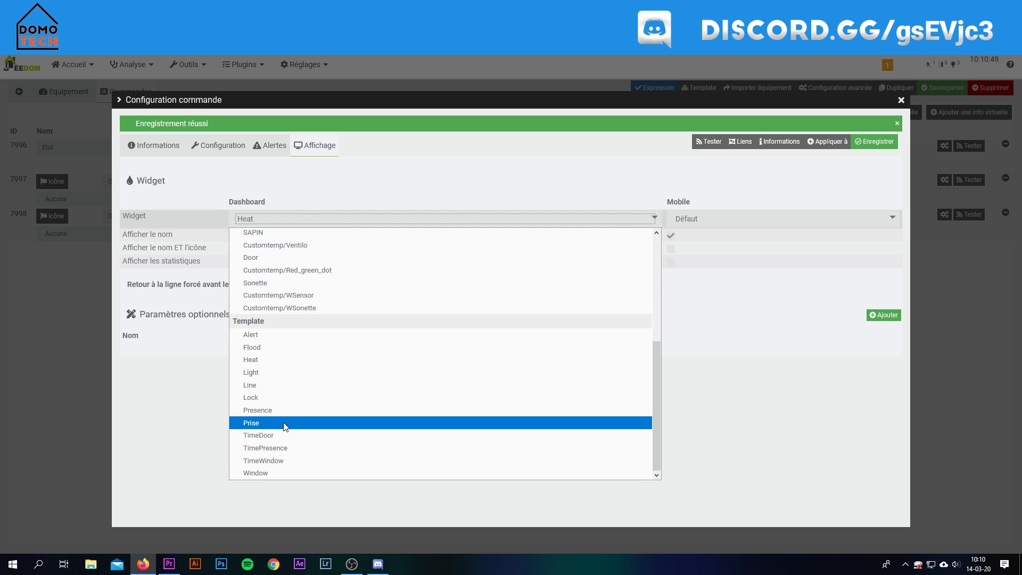
{"action": "left_click", "coordinate": [285, 423]}
{"action": "left_click", "coordinate": [874, 145]}
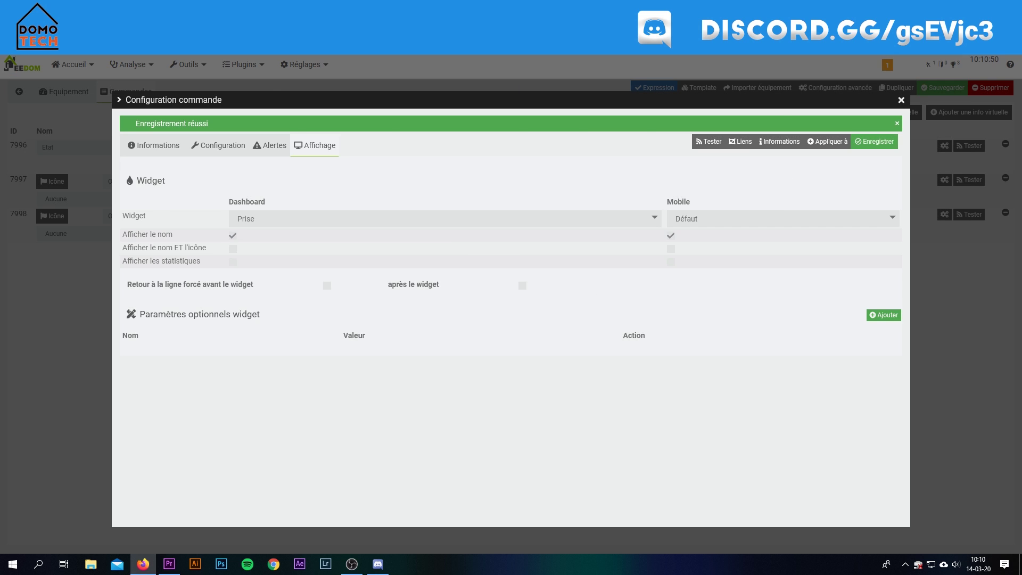
{"action": "key", "text": "ctrl+Tab"}
{"action": "left_click", "coordinate": [80, 237]}
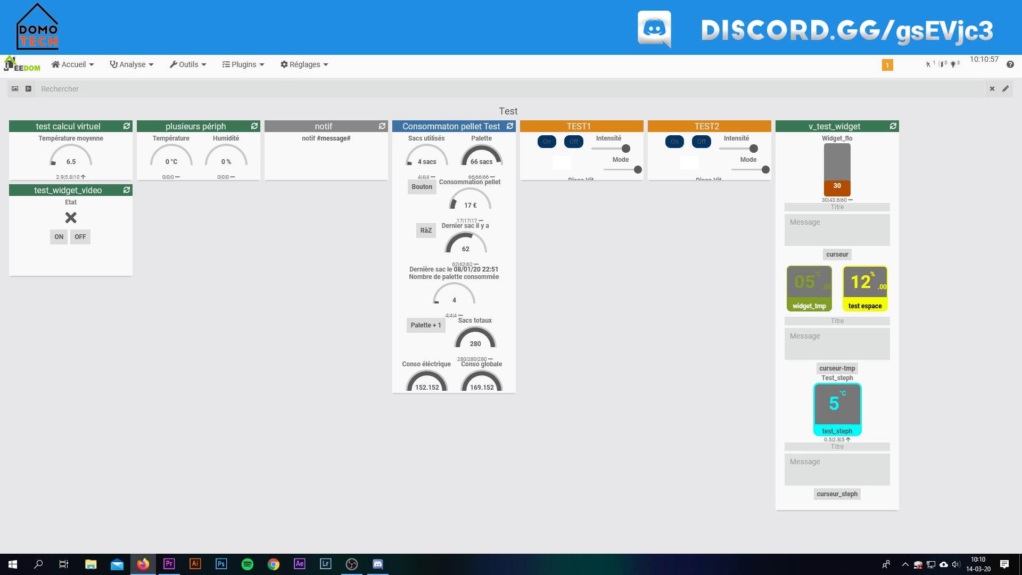
- Set Etat's dashboard widget to the Window template and try the OFF and ON commands of test_widget_video on the dashboard
{"action": "key", "text": "ctrl+Tab"}
{"action": "left_click", "coordinate": [296, 216]}
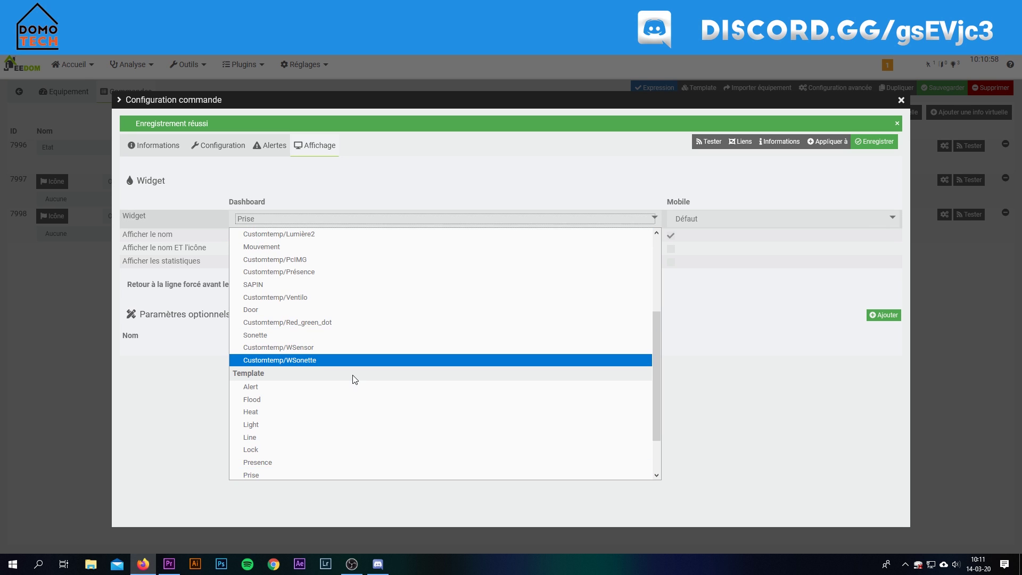
{"action": "scroll", "coordinate": [352, 375], "scroll_direction": "down", "scroll_amount": 2}
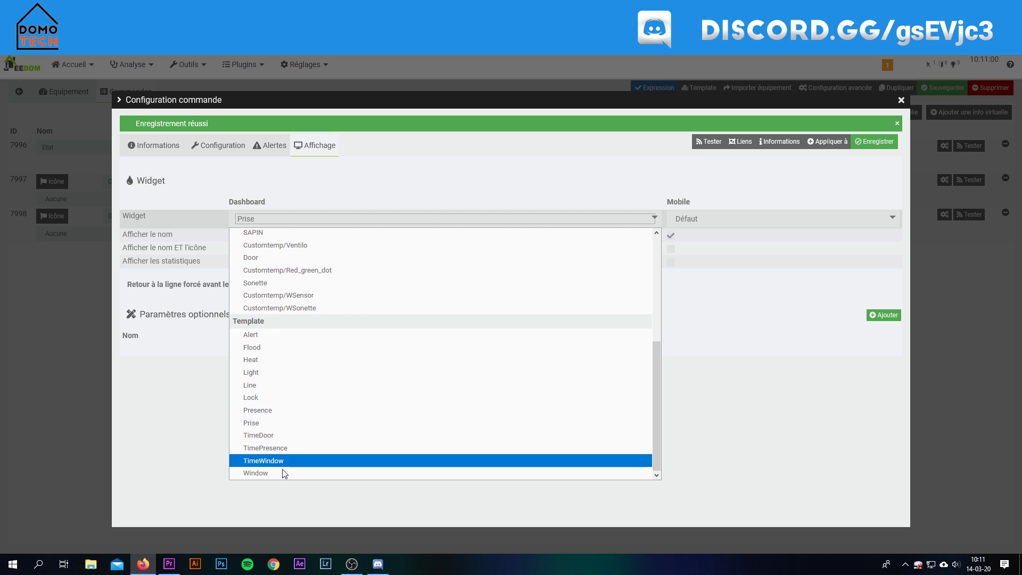
{"action": "left_click", "coordinate": [400, 473]}
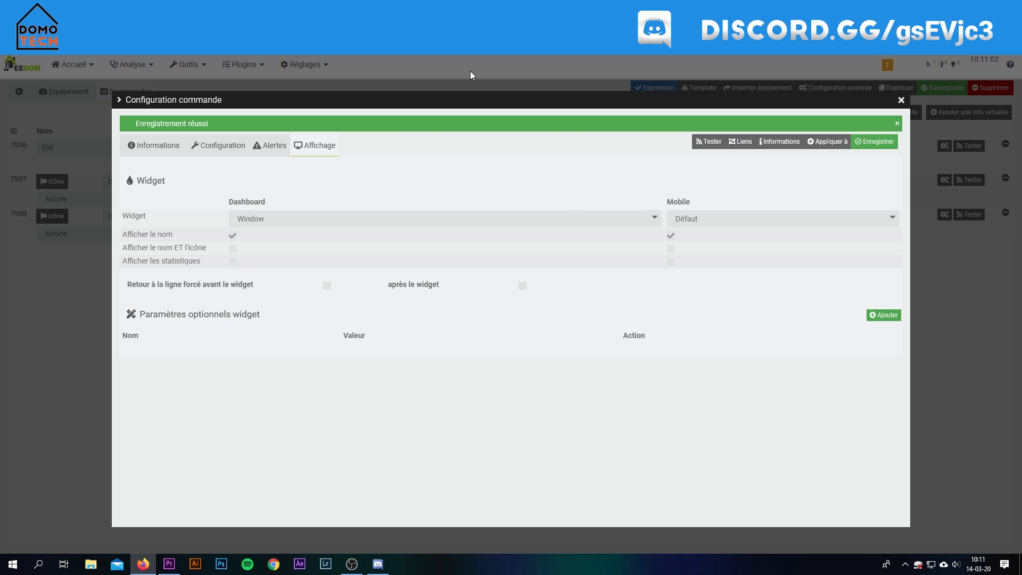
{"action": "key", "text": "ctrl+Tab"}
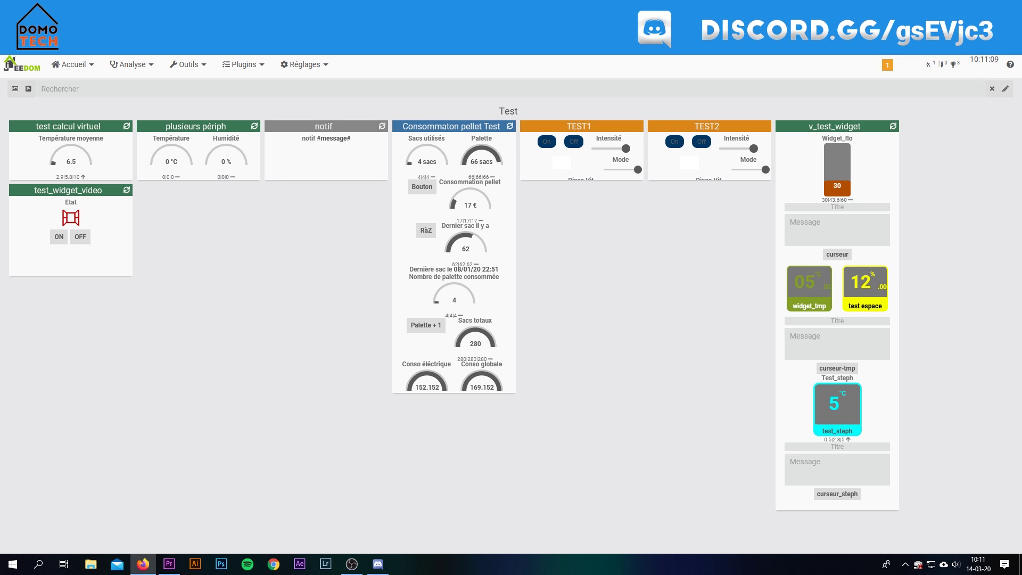
{"action": "left_click", "coordinate": [82, 244]}
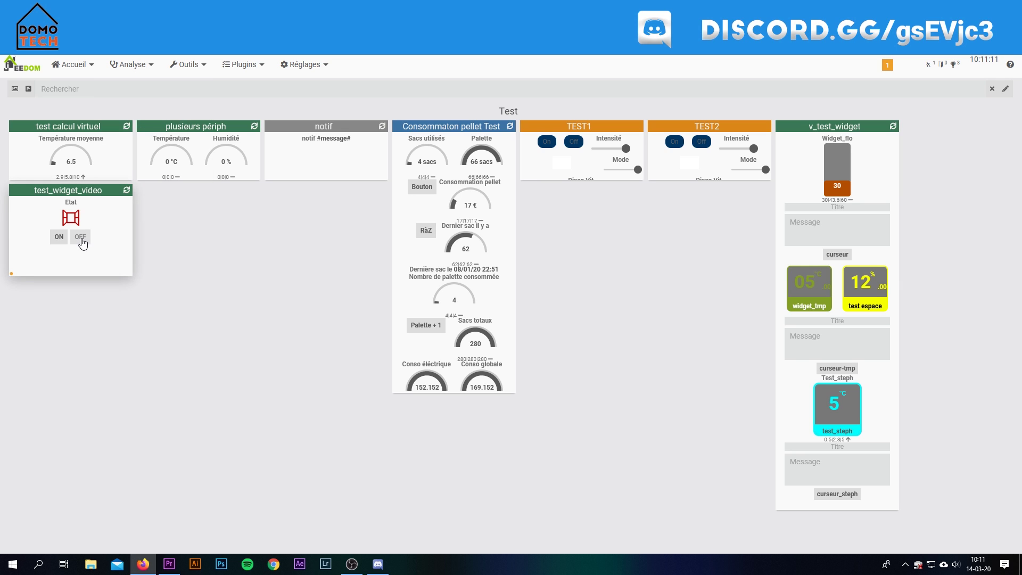
{"action": "left_click", "coordinate": [83, 243]}
{"action": "left_click", "coordinate": [59, 240]}
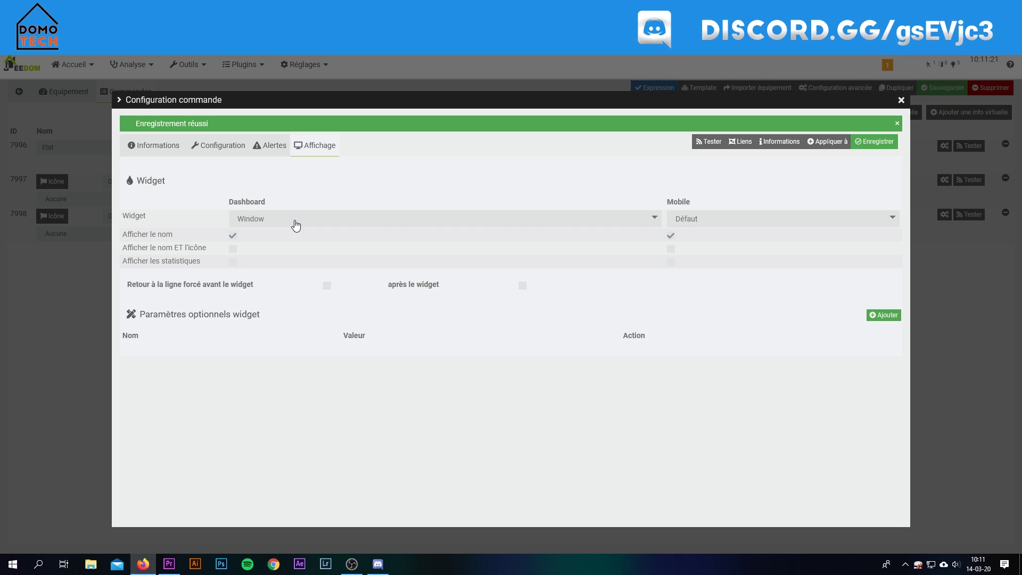
- Set Etat's dashboard widget to the Alert template and try the OFF command on the dashboard
{"action": "left_click", "coordinate": [292, 218]}
{"action": "left_click", "coordinate": [291, 337]}
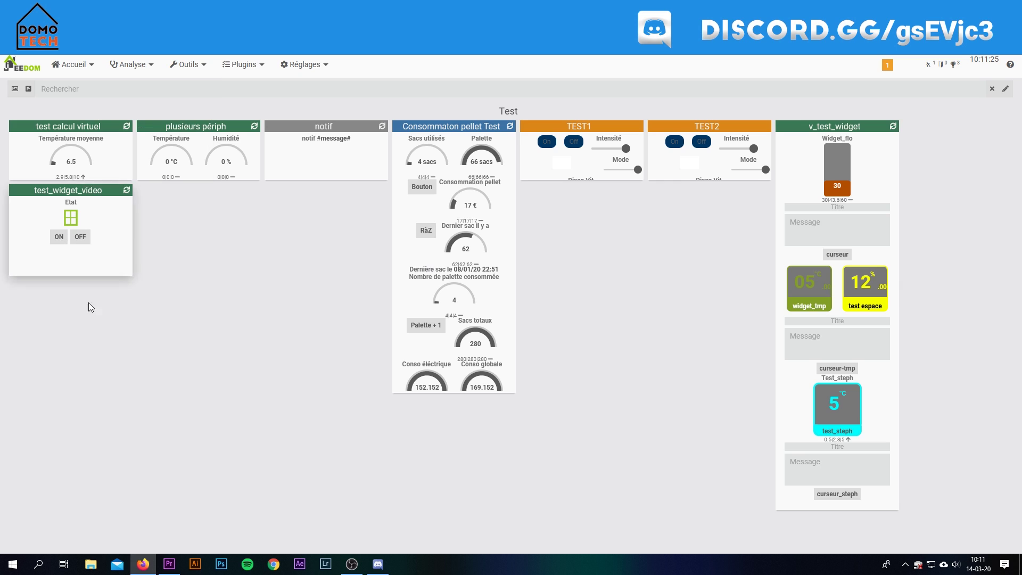
{"action": "left_click", "coordinate": [80, 237]}
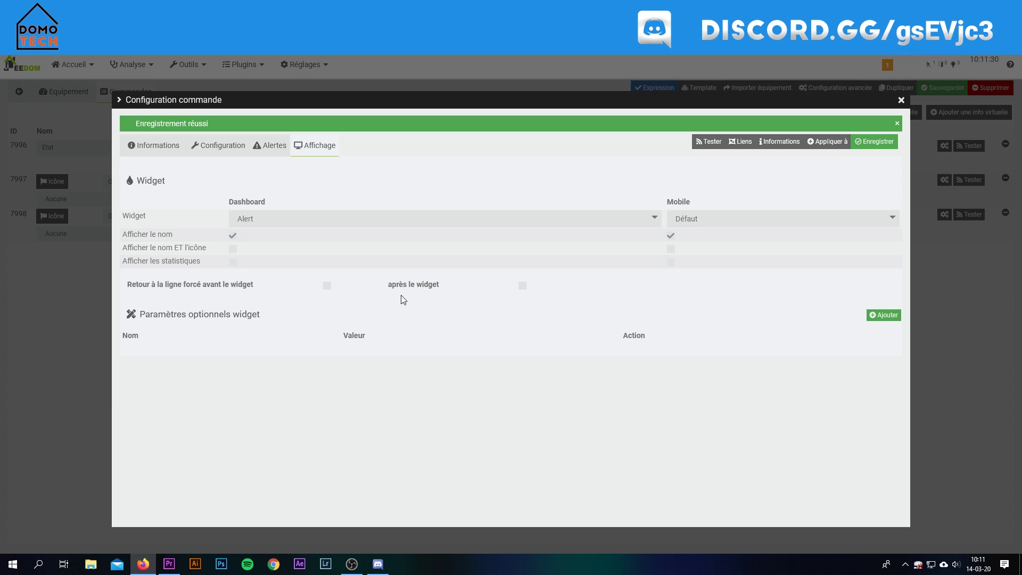
- Set Etat's dashboard widget to the Light template and test it with the ON and OFF commands on the dashboard
{"action": "left_click", "coordinate": [283, 219]}
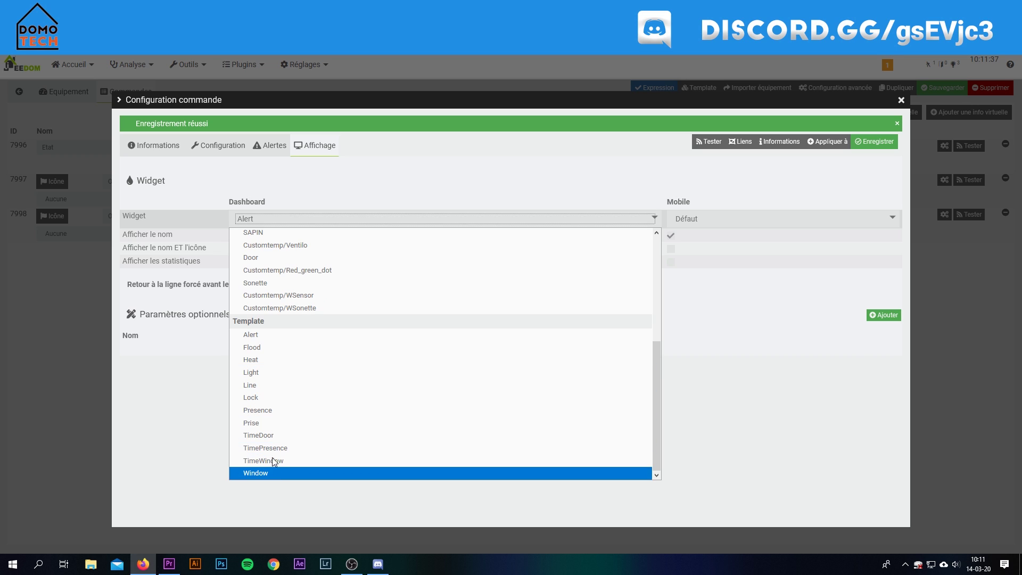
{"action": "left_click", "coordinate": [261, 373]}
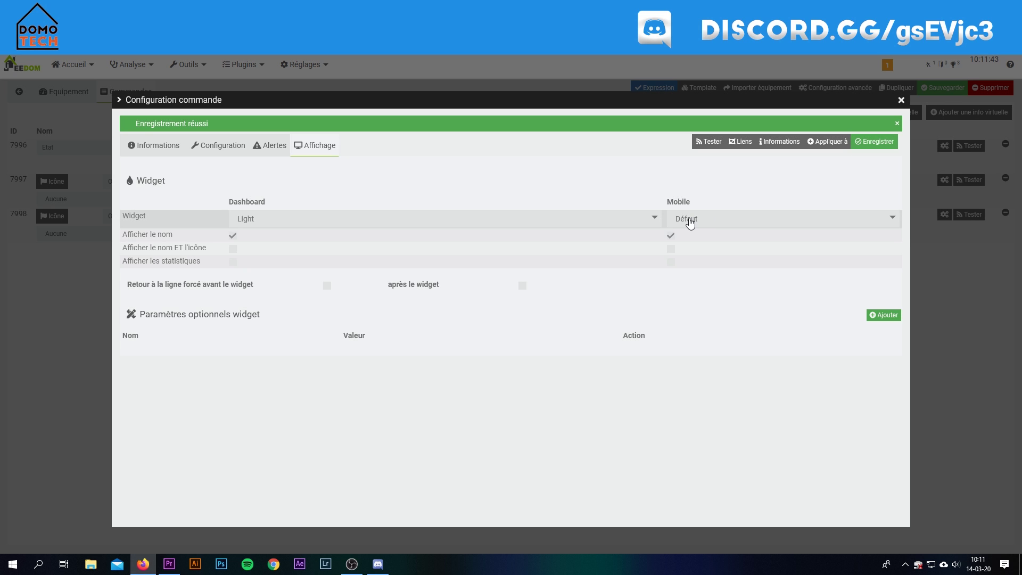
{"action": "key", "text": "ctrl+Tab"}
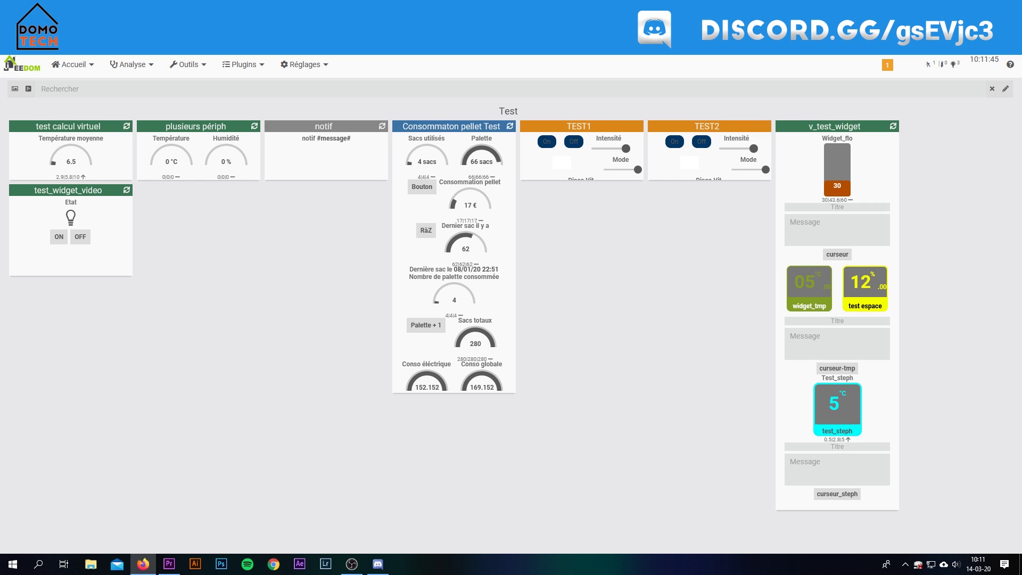
{"action": "left_click", "coordinate": [59, 238]}
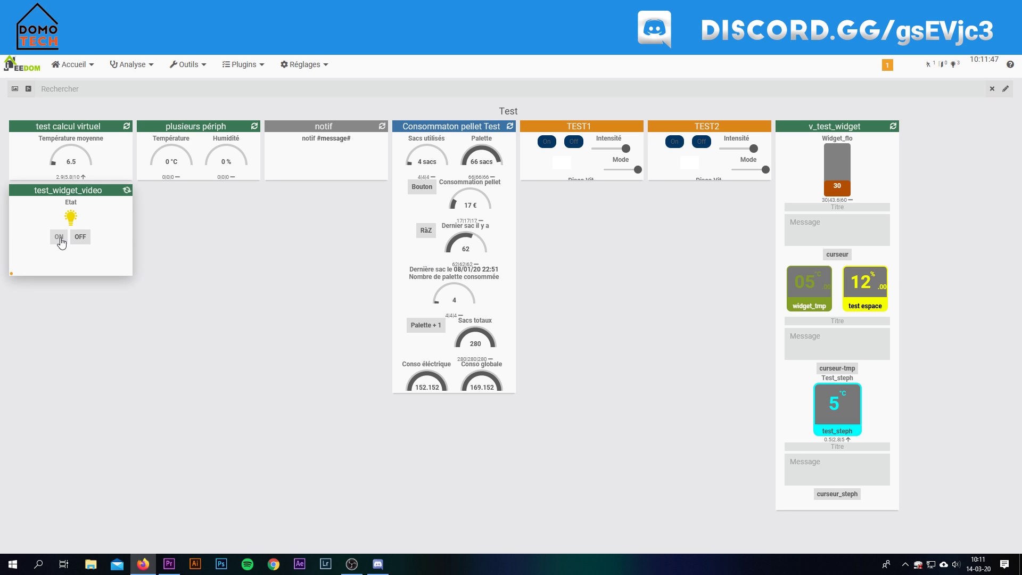
{"action": "left_click", "coordinate": [79, 238]}
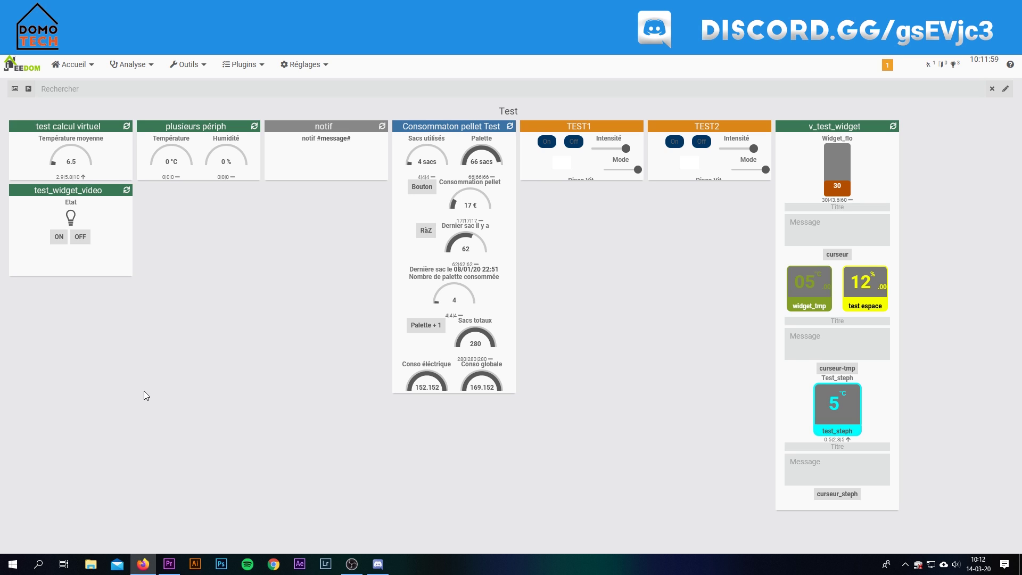
- Open the widget management tool and examine the dashboard and mobile options for replacing one widget with another
{"action": "left_click", "coordinate": [184, 66]}
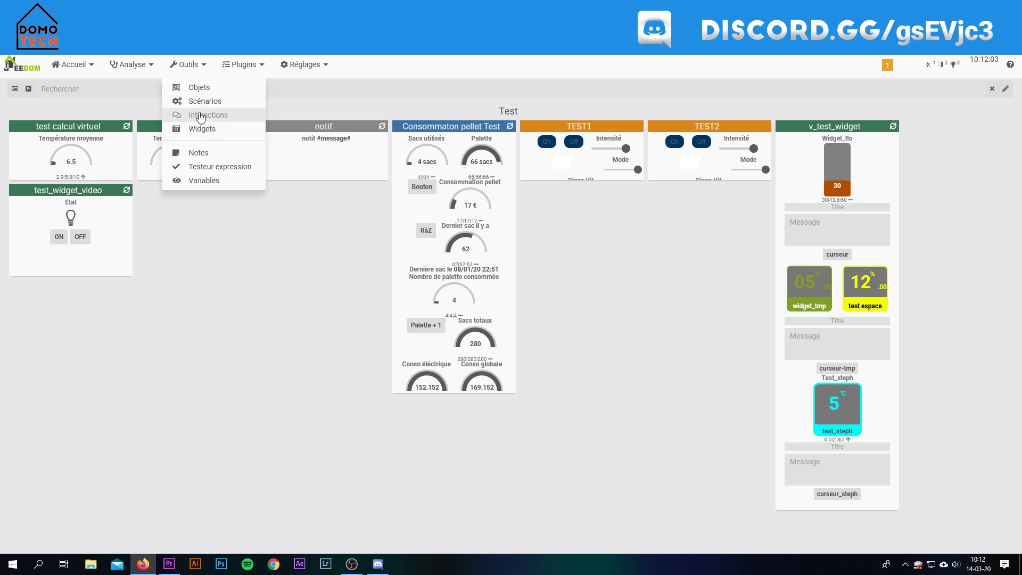
{"action": "left_click", "coordinate": [202, 133]}
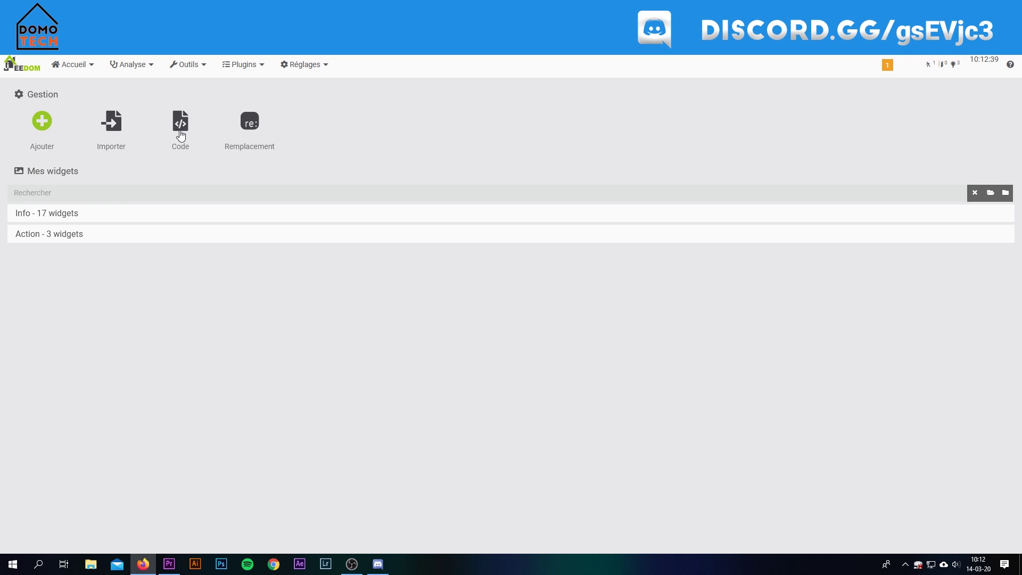
{"action": "left_click", "coordinate": [246, 125]}
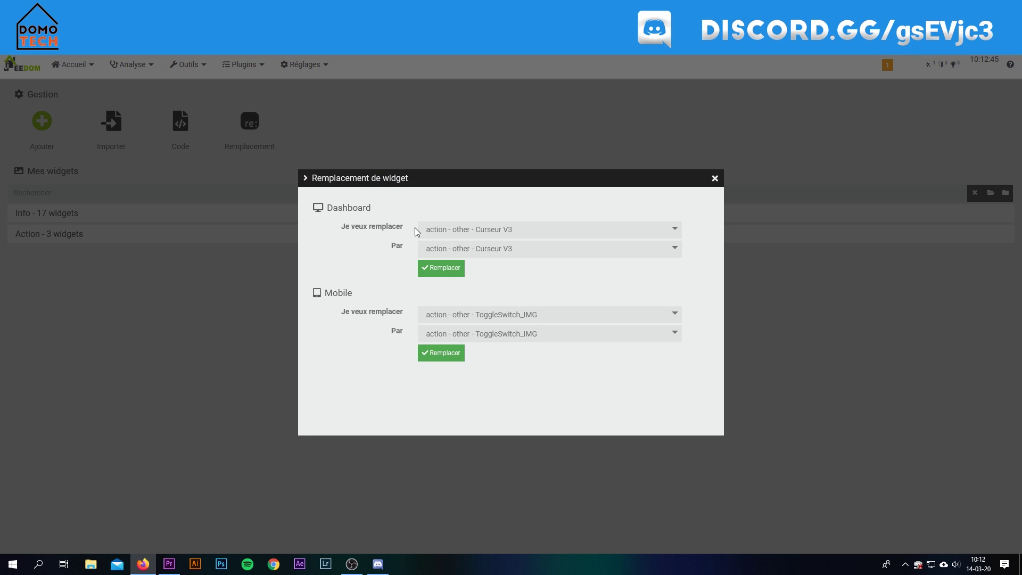
{"action": "left_click", "coordinate": [501, 248]}
{"action": "left_click", "coordinate": [707, 229]}
{"action": "left_click", "coordinate": [716, 179]}
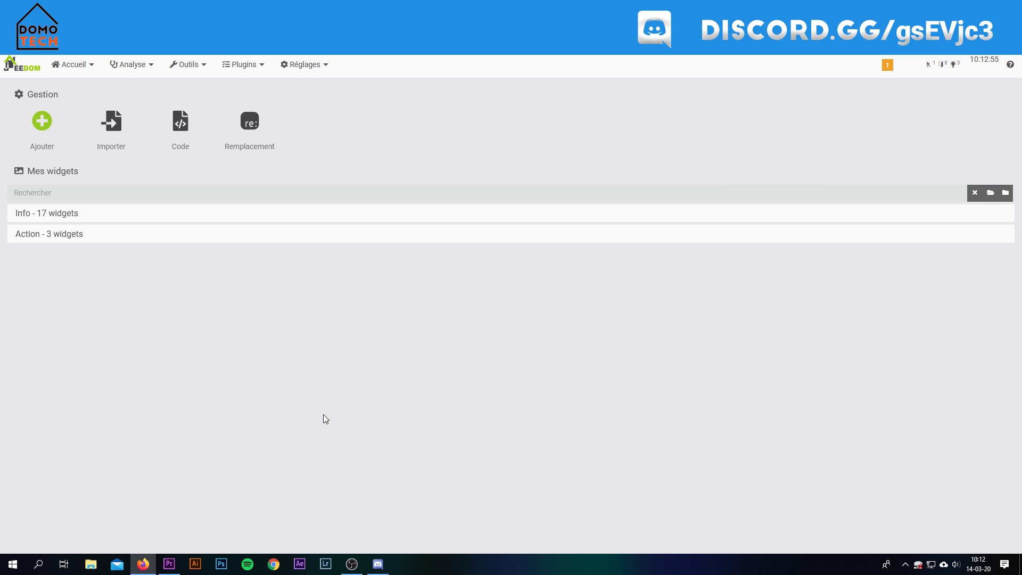
- Create a new widget named test_video_widgets
{"action": "left_click", "coordinate": [43, 128]}
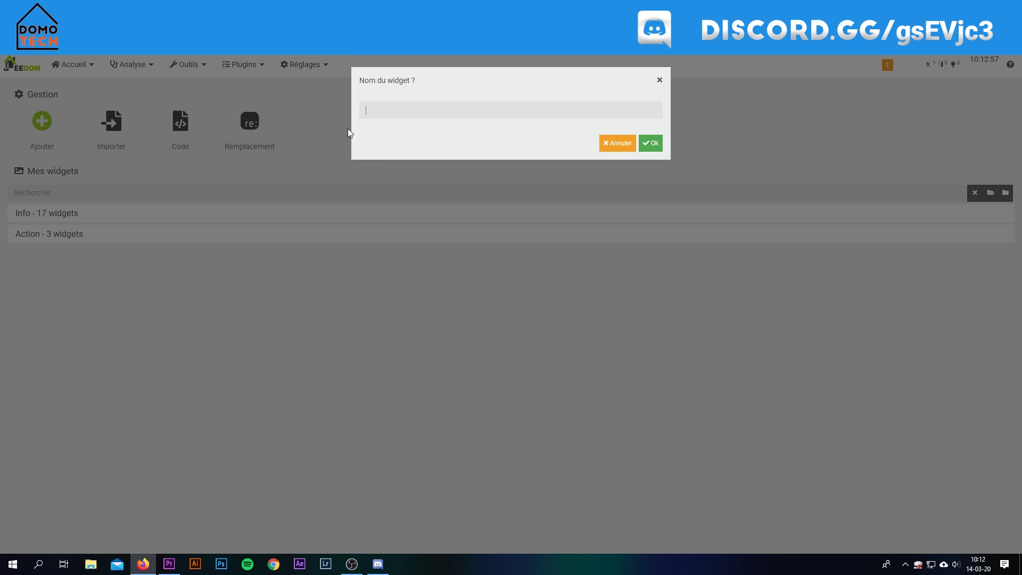
{"action": "type", "text": "tes§t_video_widgets"}
{"action": "key", "text": "Return"}
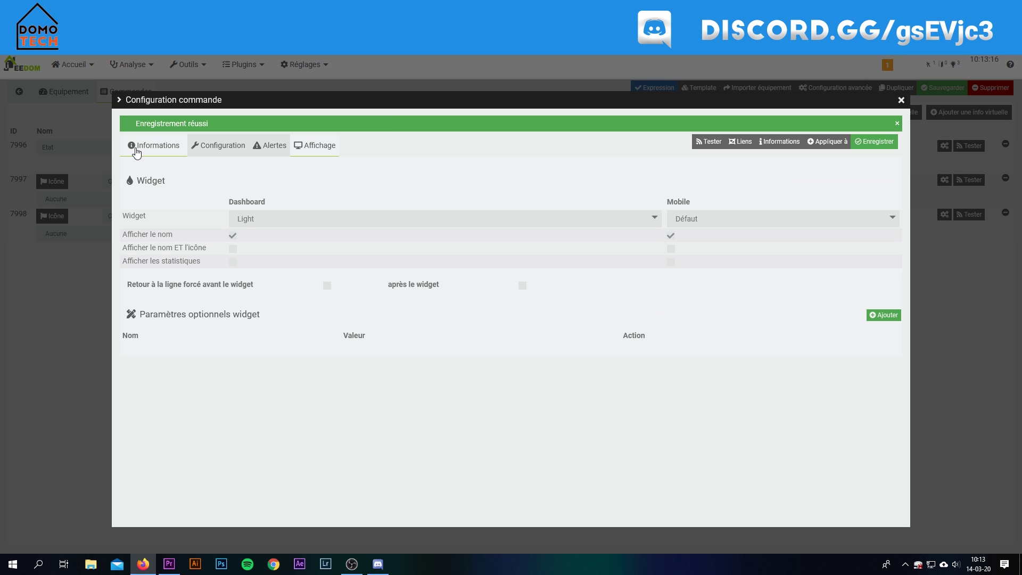
- Check the Etat command's type in the virtual equipment, and set test_video_widgets to type Info and subtype Binaire
{"action": "left_click", "coordinate": [137, 151]}
{"action": "left_click", "coordinate": [901, 100]}
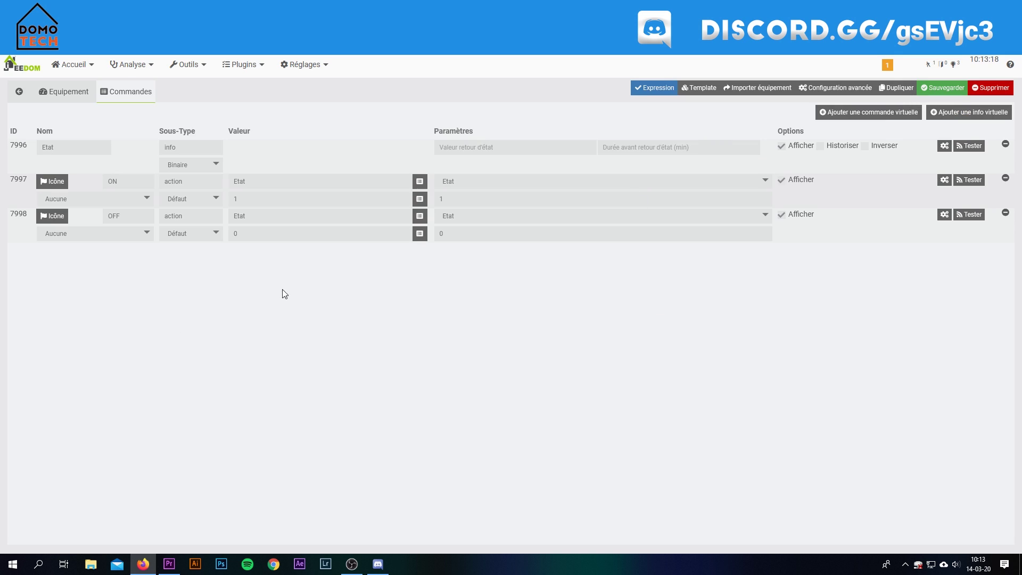
{"action": "left_click", "coordinate": [84, 142]}
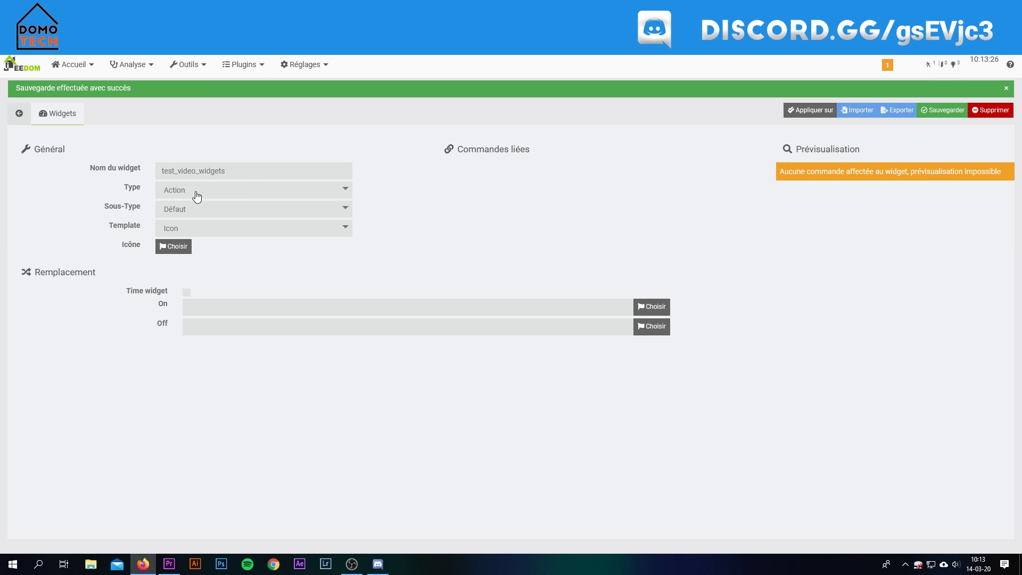
{"action": "left_click", "coordinate": [197, 195]}
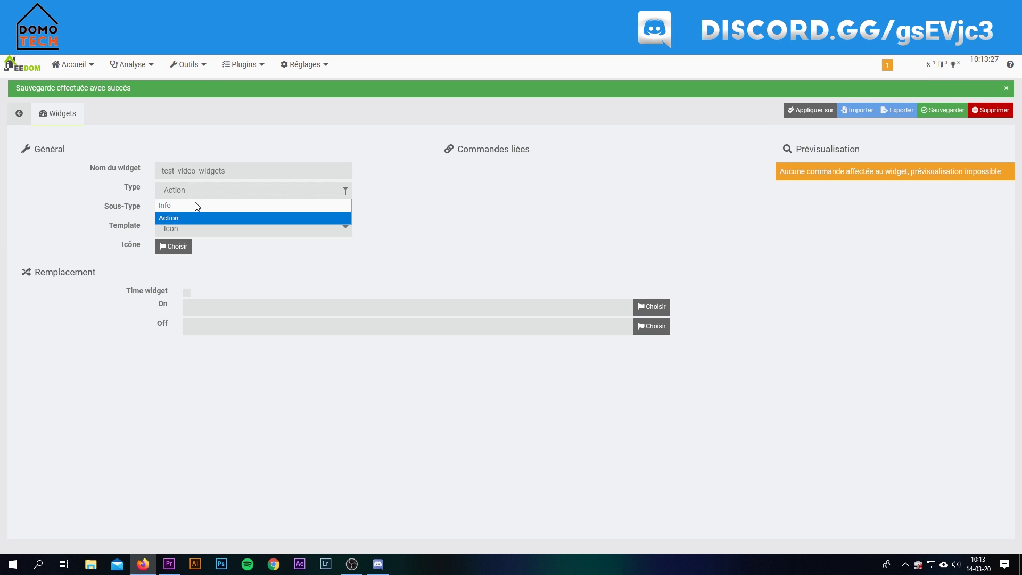
{"action": "left_click", "coordinate": [192, 206]}
{"action": "left_click", "coordinate": [212, 210]}
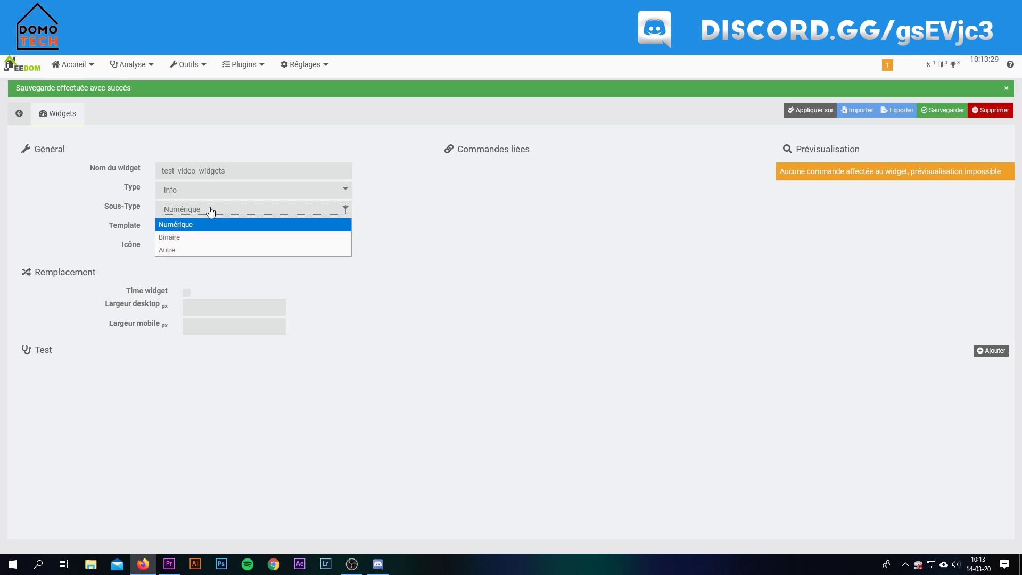
{"action": "left_click", "coordinate": [201, 237]}
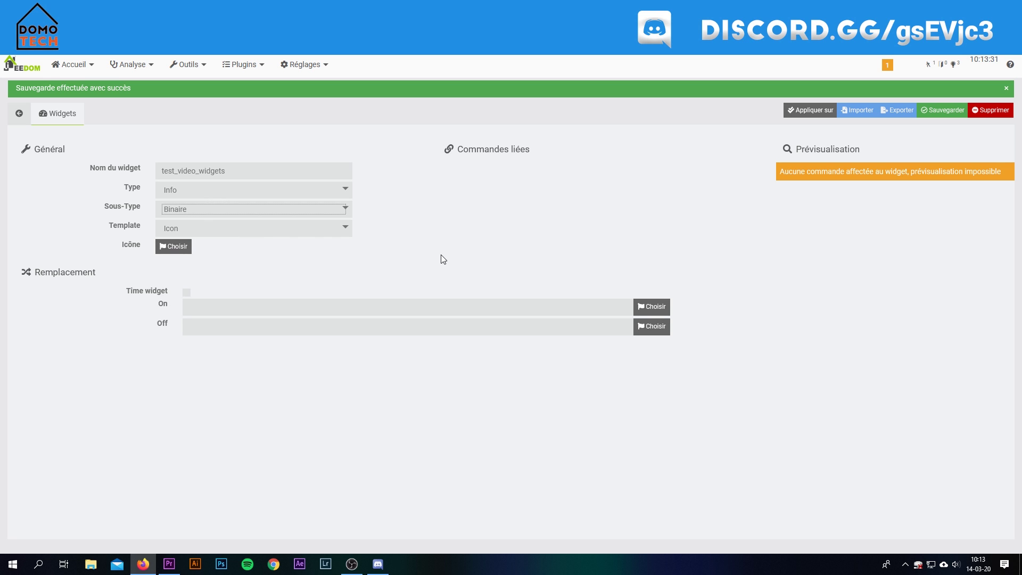
- View the widget's template choices and check how the Etat widget of test_widget_video is displayed on the Test dashboard
{"action": "left_click", "coordinate": [282, 229]}
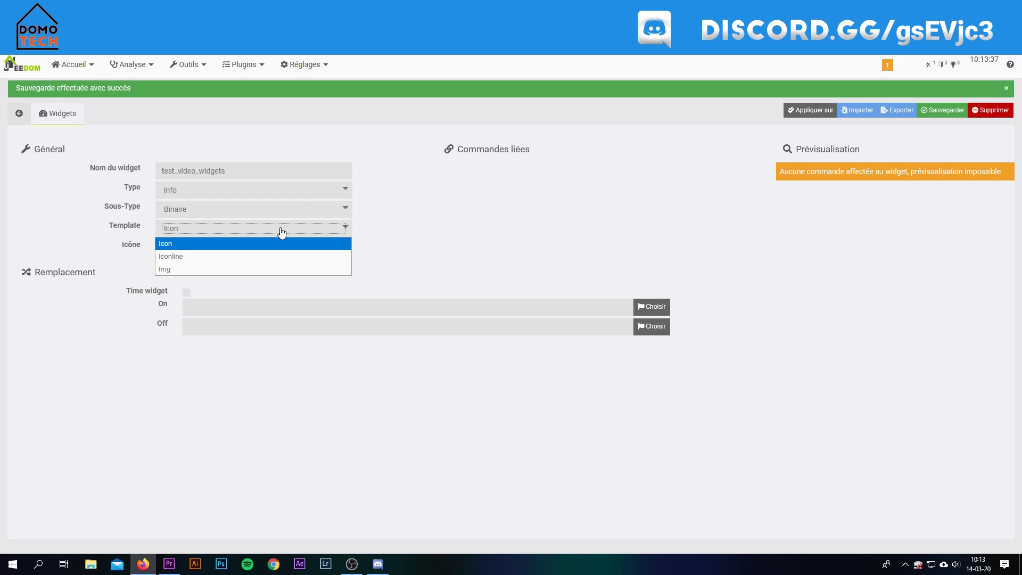
{"action": "left_click", "coordinate": [186, 8]}
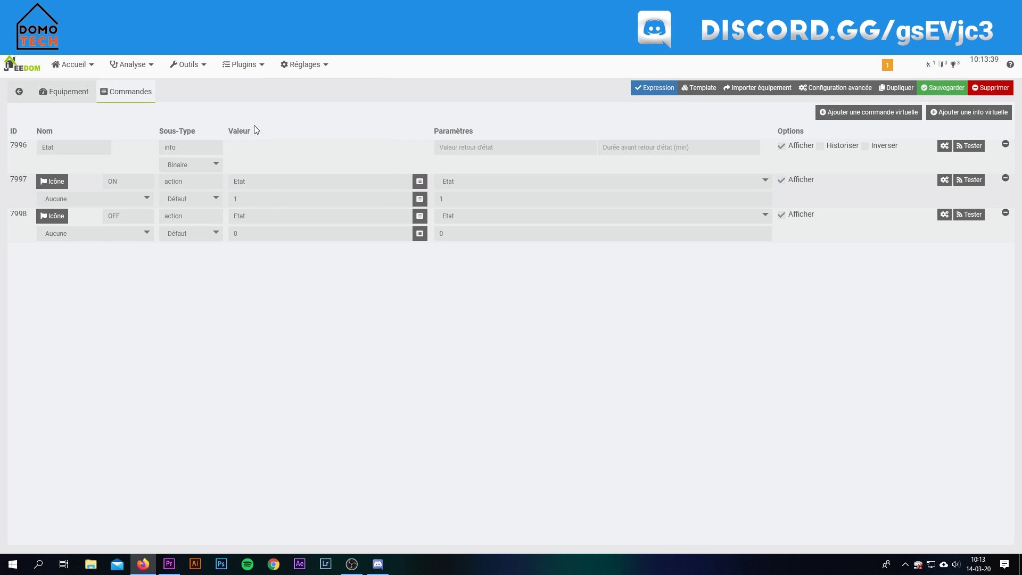
{"action": "key", "text": "F5"}
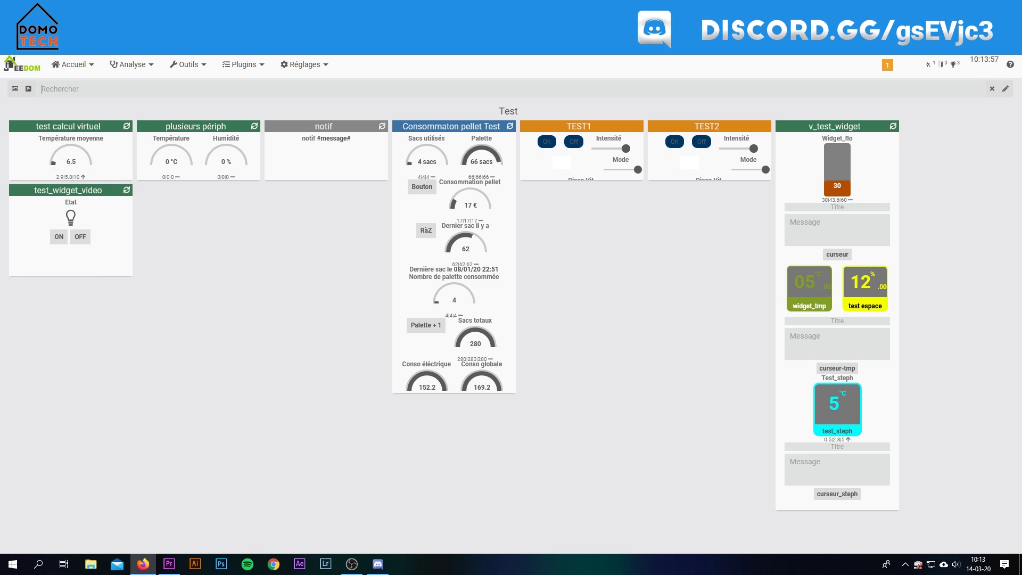
{"action": "key", "text": "ctrl+Tab"}
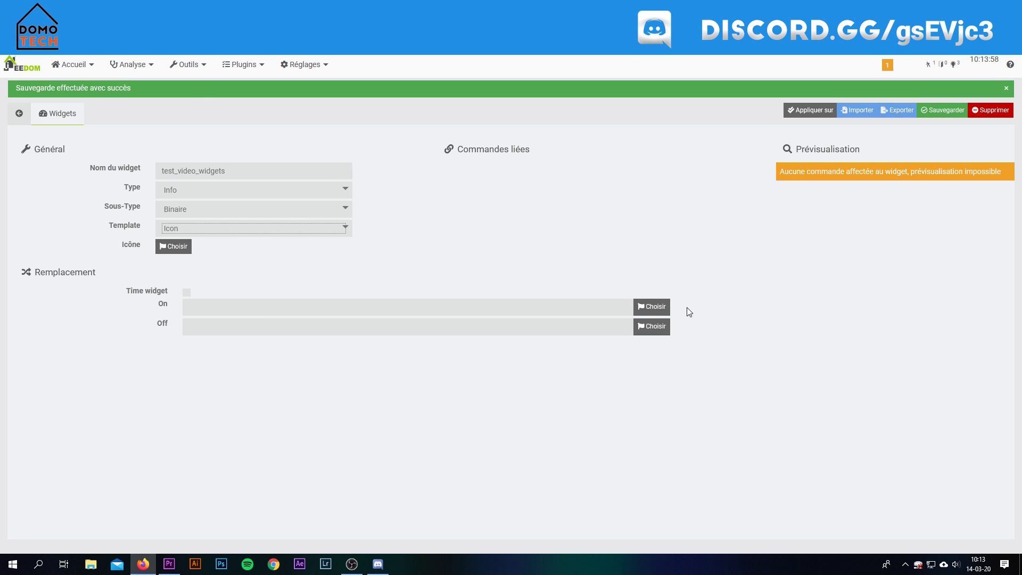
- Browse the icons available for the widget's On state and leave the icon picker without choosing one
{"action": "left_click", "coordinate": [652, 306]}
{"action": "scroll", "coordinate": [363, 240], "scroll_direction": "down", "scroll_amount": 15}
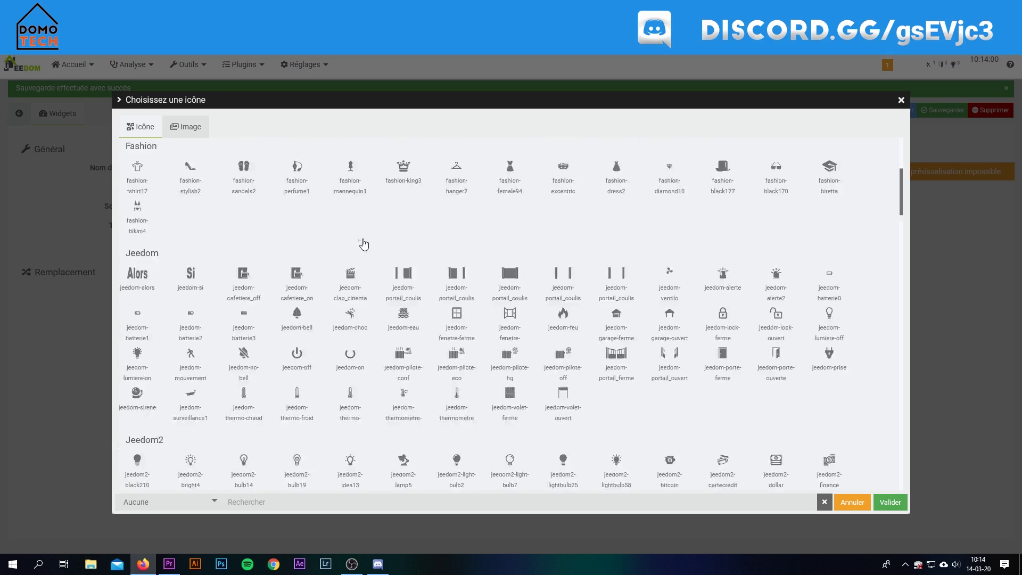
{"action": "scroll", "coordinate": [365, 244], "scroll_direction": "down", "scroll_amount": 20}
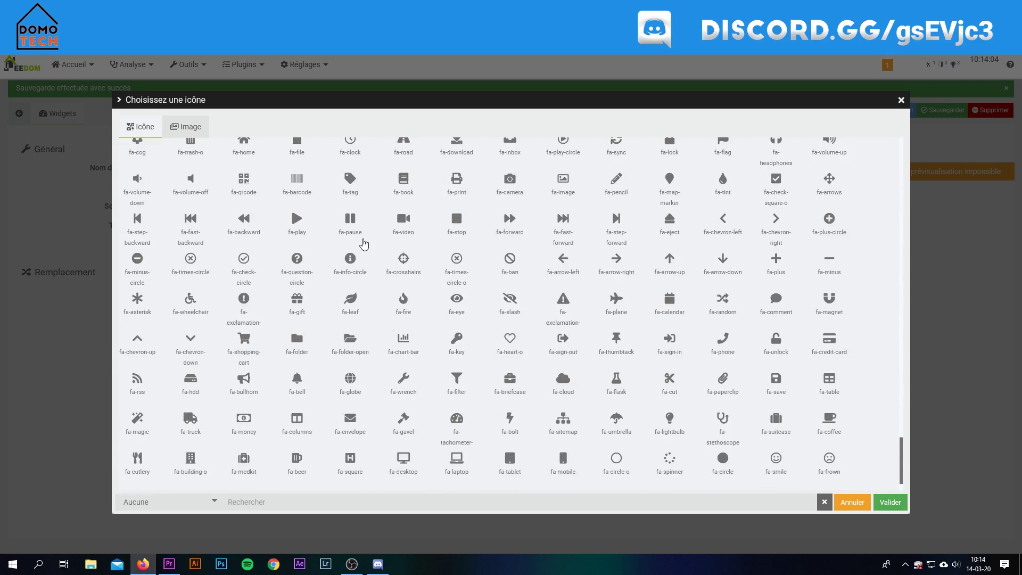
{"action": "scroll", "coordinate": [364, 243], "scroll_direction": "down", "scroll_amount": 3}
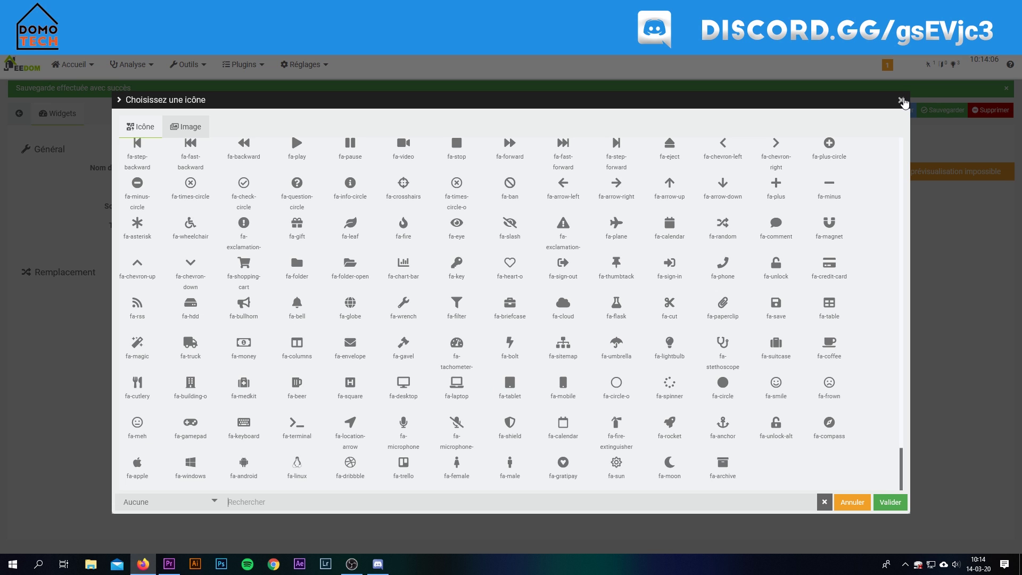
{"action": "left_click", "coordinate": [901, 101]}
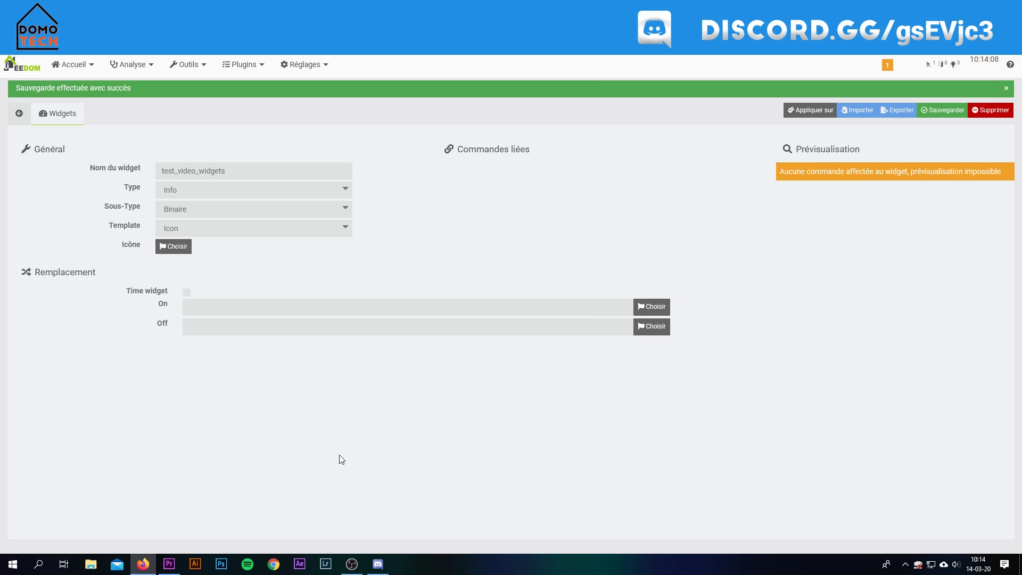
- Try the Iconline and Img templates on test_video_widgets and return the template to Icon
{"action": "left_click", "coordinate": [239, 229]}
{"action": "left_click", "coordinate": [224, 258]}
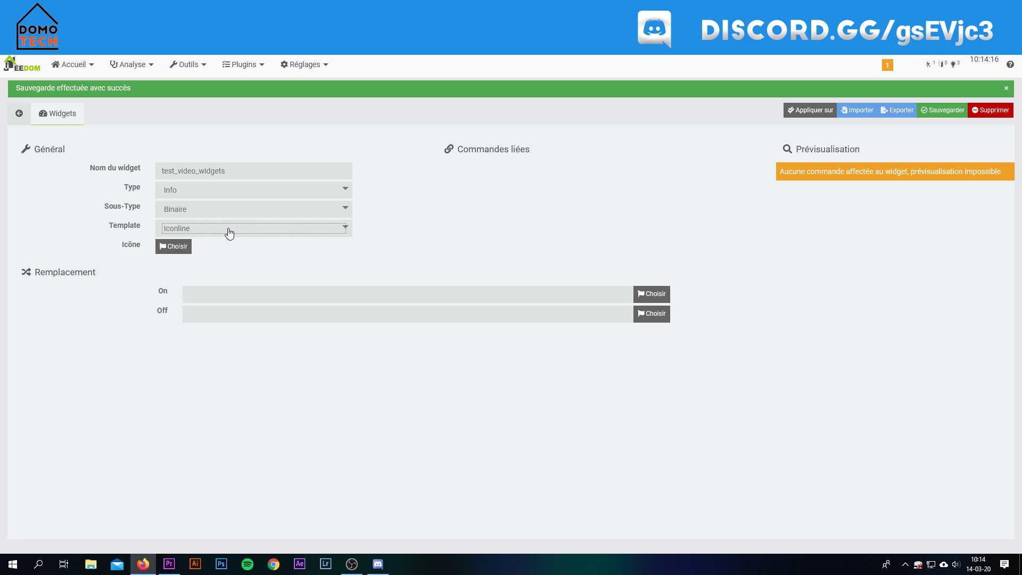
{"action": "left_click", "coordinate": [229, 233]}
{"action": "left_click", "coordinate": [207, 270]}
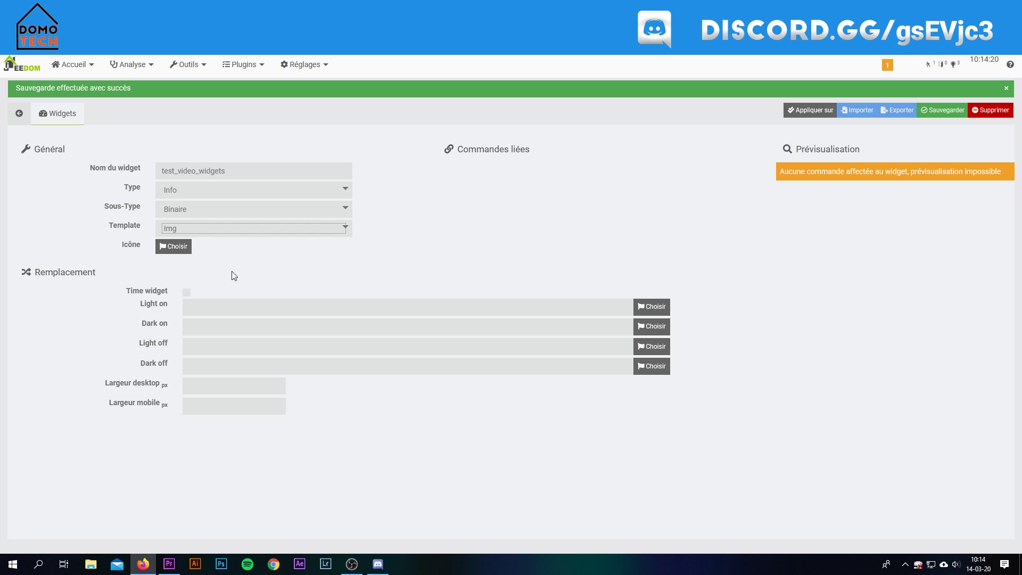
{"action": "left_click", "coordinate": [250, 233]}
{"action": "left_click", "coordinate": [237, 246]}
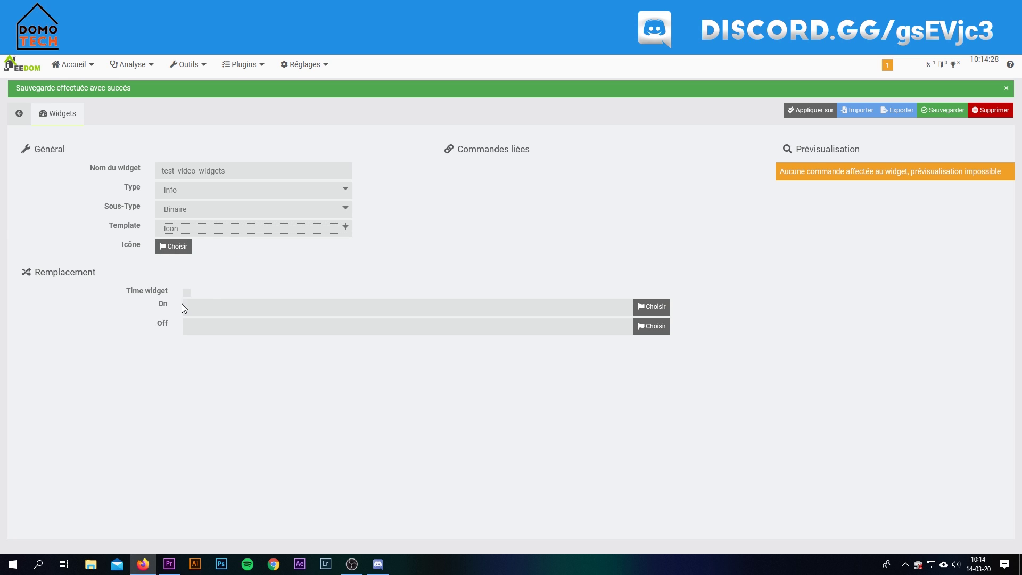
- Set the widget's On icon to jeedom2-idea13
{"action": "left_click", "coordinate": [211, 307]}
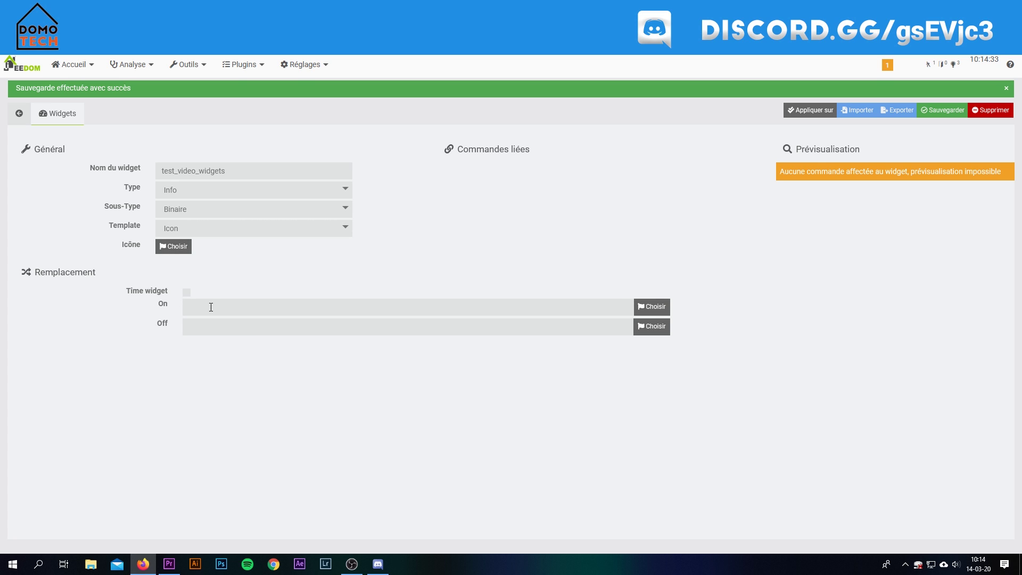
{"action": "left_click", "coordinate": [655, 306]}
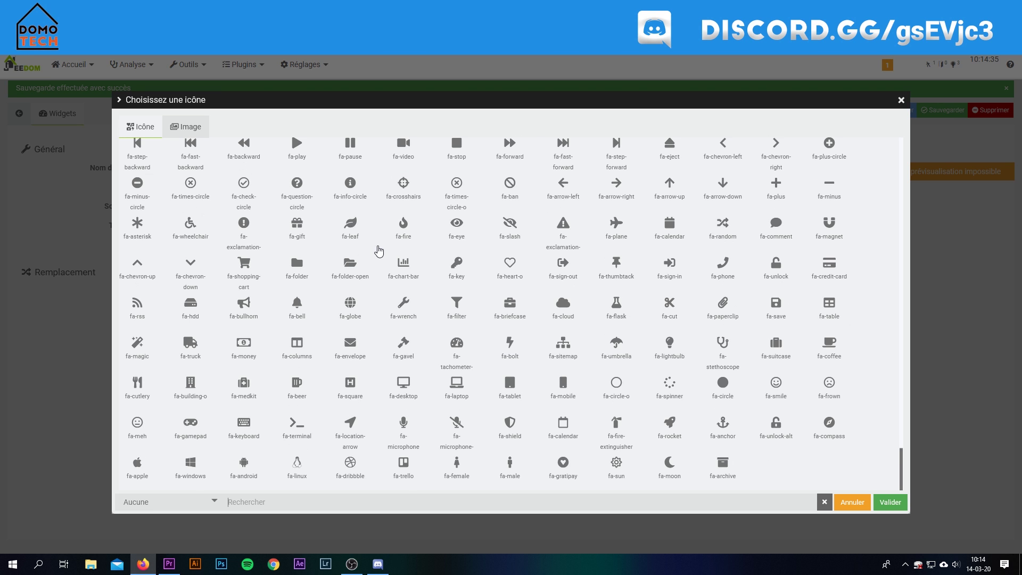
{"action": "scroll", "coordinate": [495, 310], "scroll_direction": "up", "scroll_amount": 10}
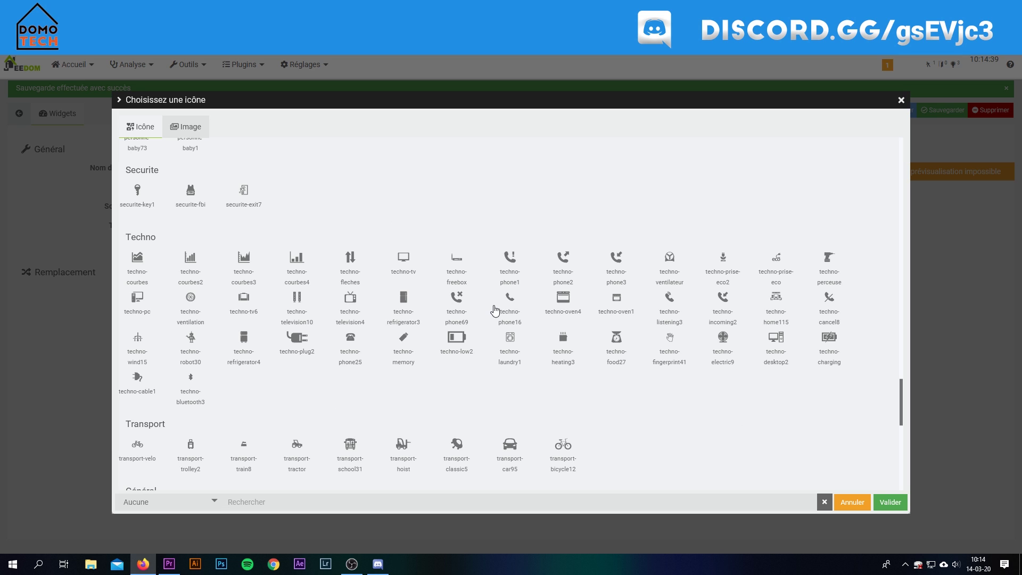
{"action": "scroll", "coordinate": [495, 310], "scroll_direction": "up", "scroll_amount": 3}
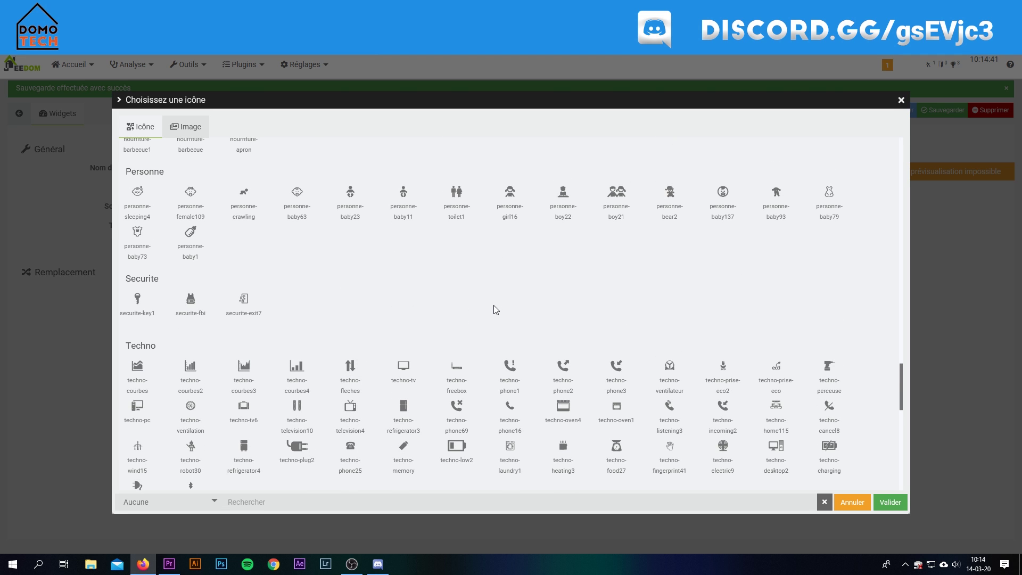
{"action": "scroll", "coordinate": [493, 305], "scroll_direction": "up", "scroll_amount": 2}
{"action": "scroll", "coordinate": [493, 305], "scroll_direction": "down", "scroll_amount": 3}
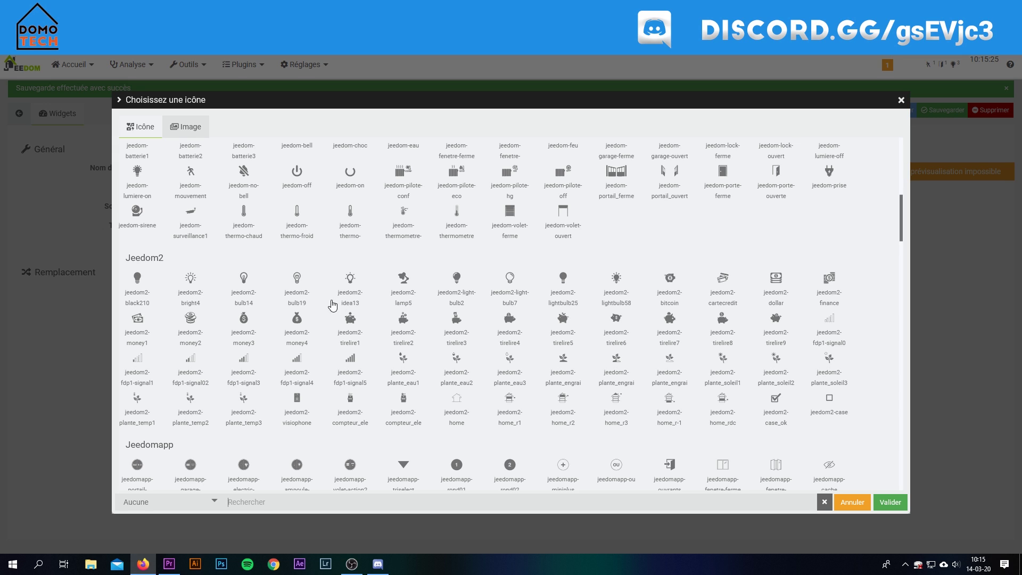
{"action": "left_click", "coordinate": [351, 280]}
{"action": "left_click", "coordinate": [890, 502]}
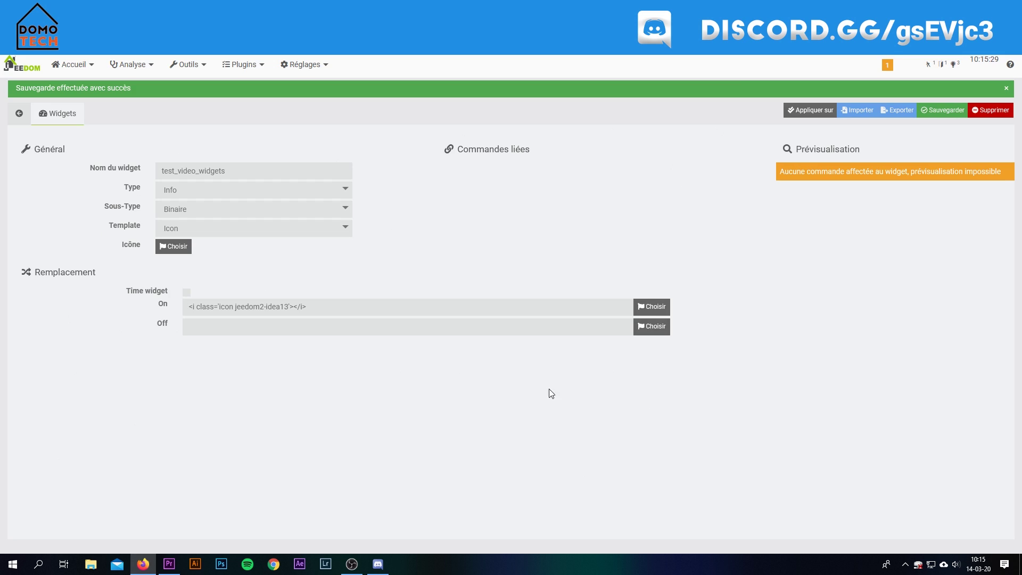
- Set the widget's Off icon to jeedom2-light-bulb7 and save test_video_widgets
{"action": "left_click", "coordinate": [659, 328]}
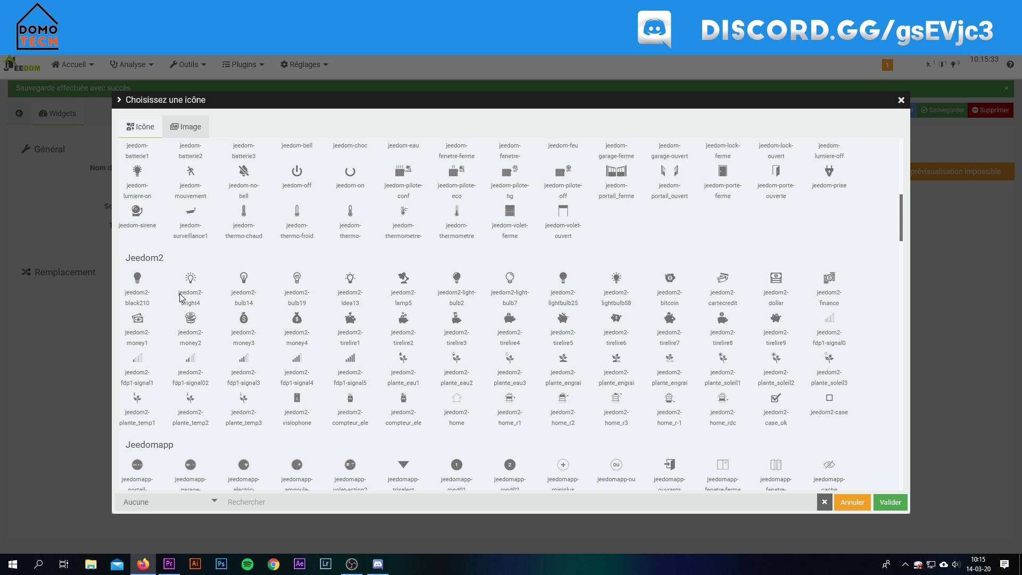
{"action": "left_click", "coordinate": [514, 283]}
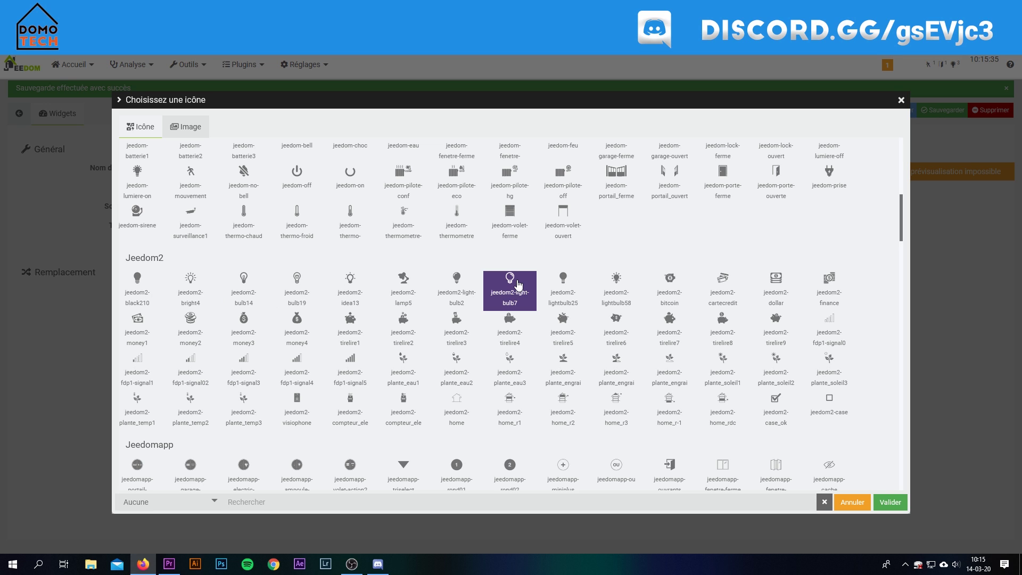
{"action": "left_click", "coordinate": [890, 502]}
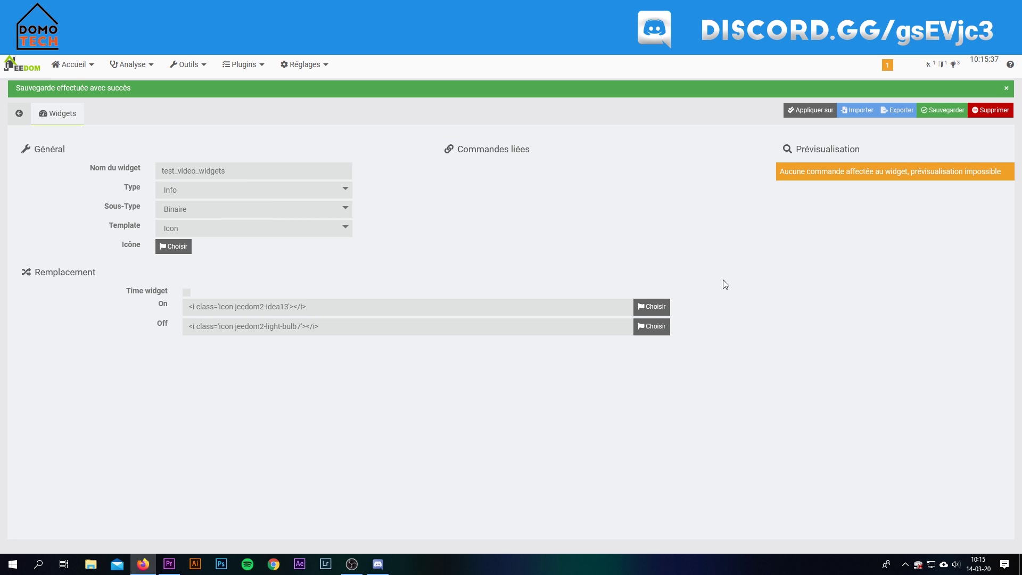
{"action": "left_click", "coordinate": [943, 111]}
- Open the display settings of the Etat command and look for Test_video_widgets among the available dashboard widgets
{"action": "key", "text": "alt+Left"}
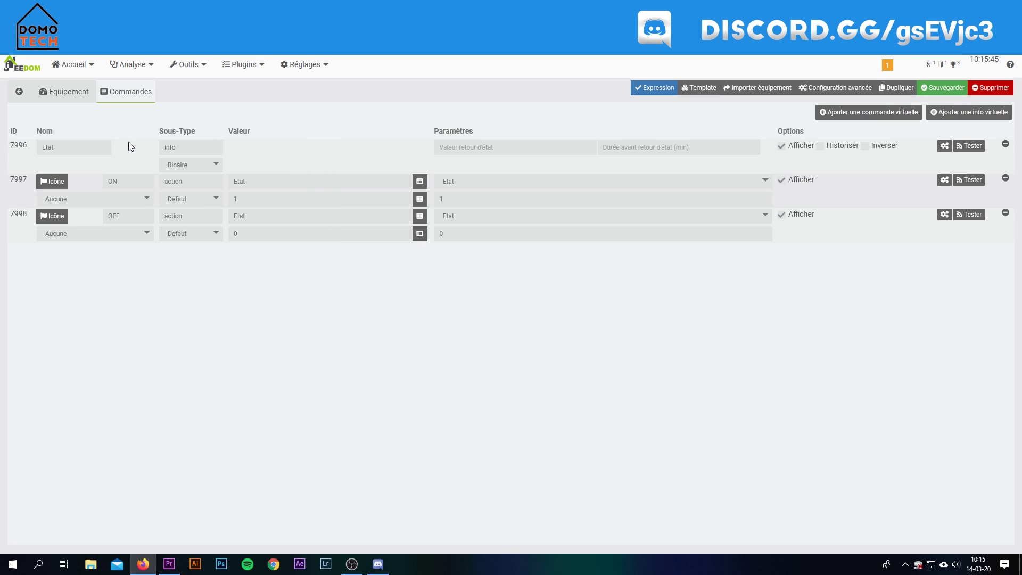
{"action": "left_click", "coordinate": [944, 146]}
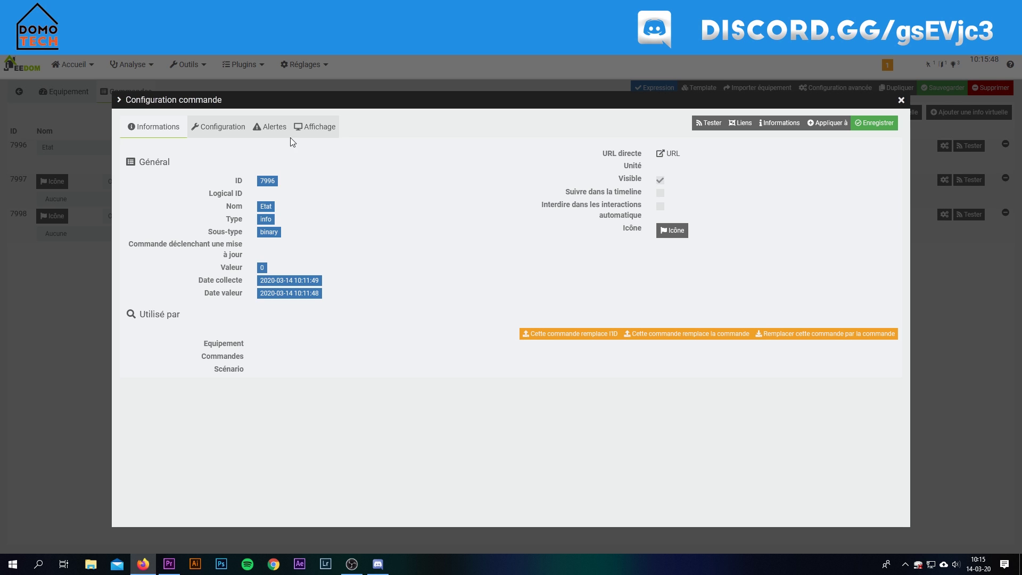
{"action": "left_click", "coordinate": [319, 127]}
{"action": "left_click", "coordinate": [304, 203]}
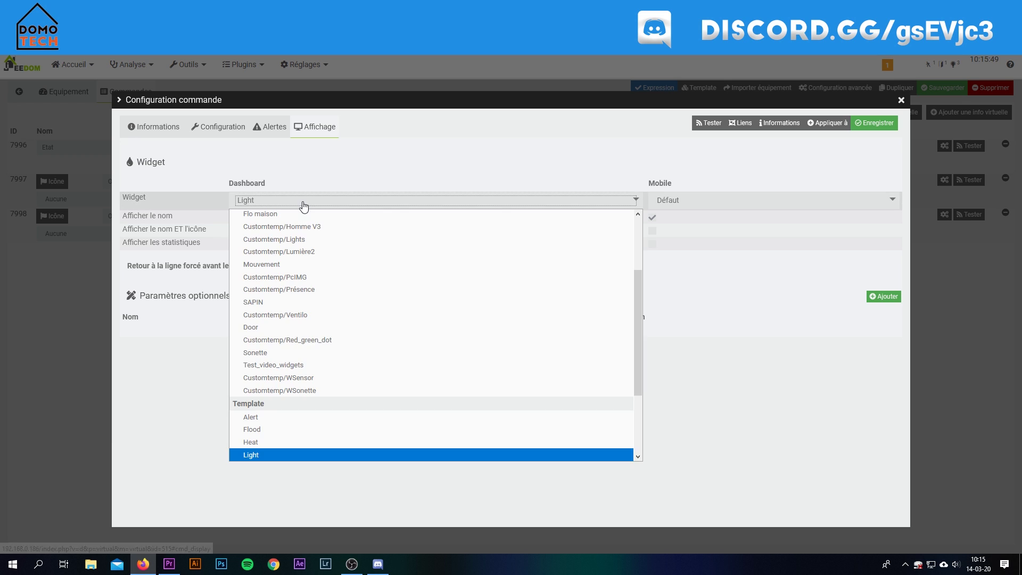
{"action": "left_click", "coordinate": [765, 282]}
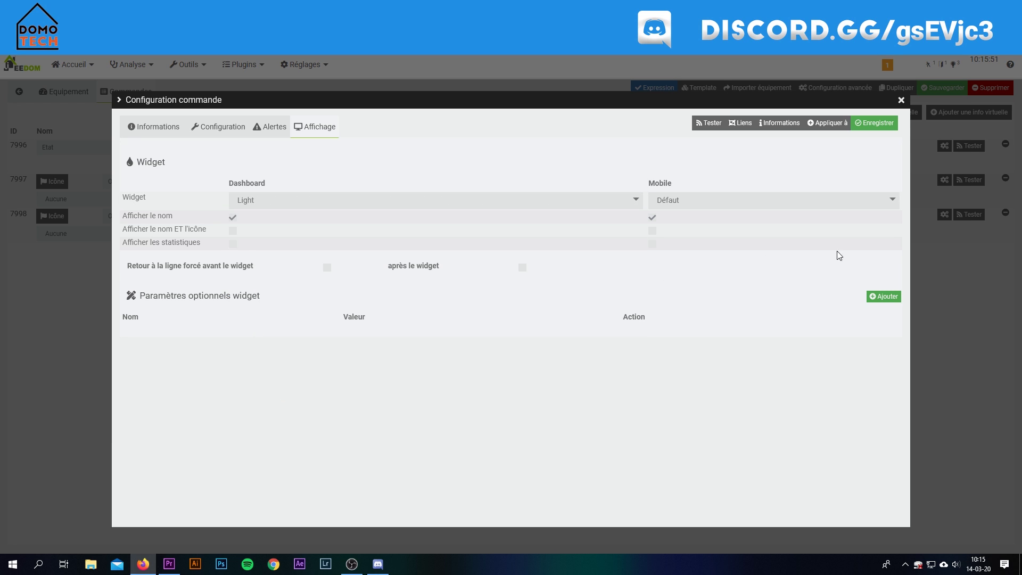
- Apply test_video_widgets to the Etat command of test_widget_video, filtering the equipment list by "test"
{"action": "left_click", "coordinate": [902, 100]}
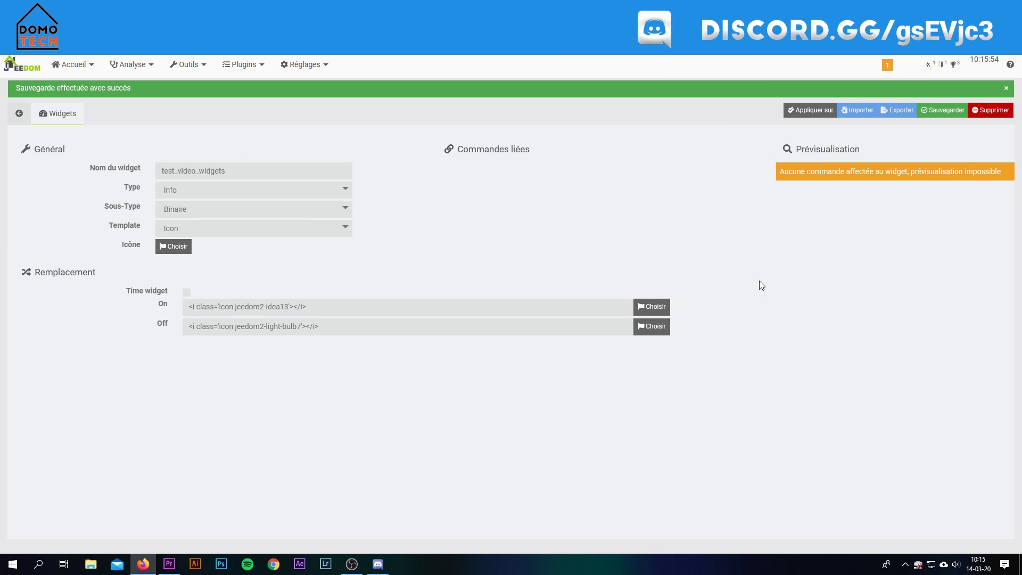
{"action": "left_click", "coordinate": [811, 112]}
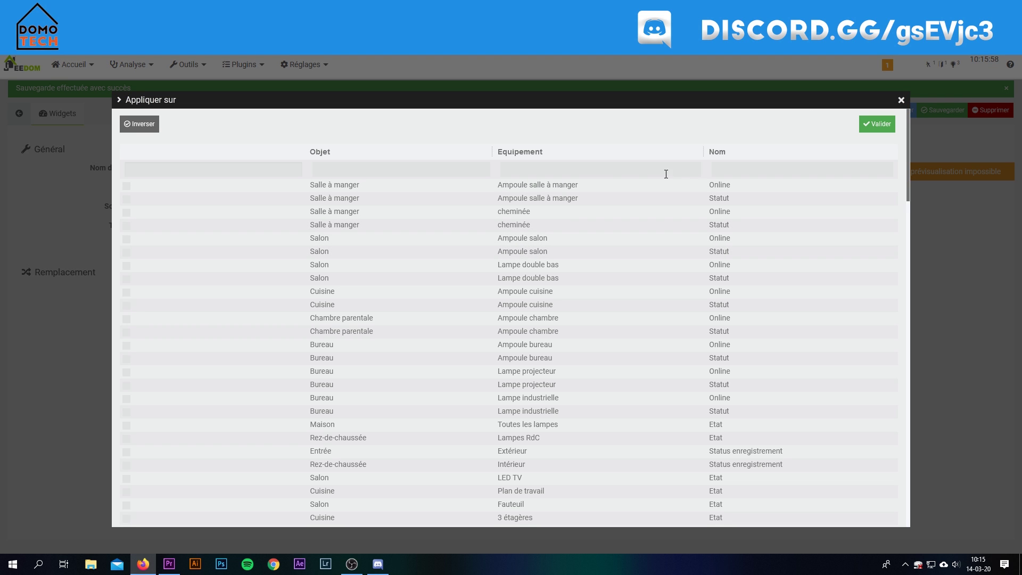
{"action": "left_click", "coordinate": [594, 169]}
{"action": "type", "text": "test"}
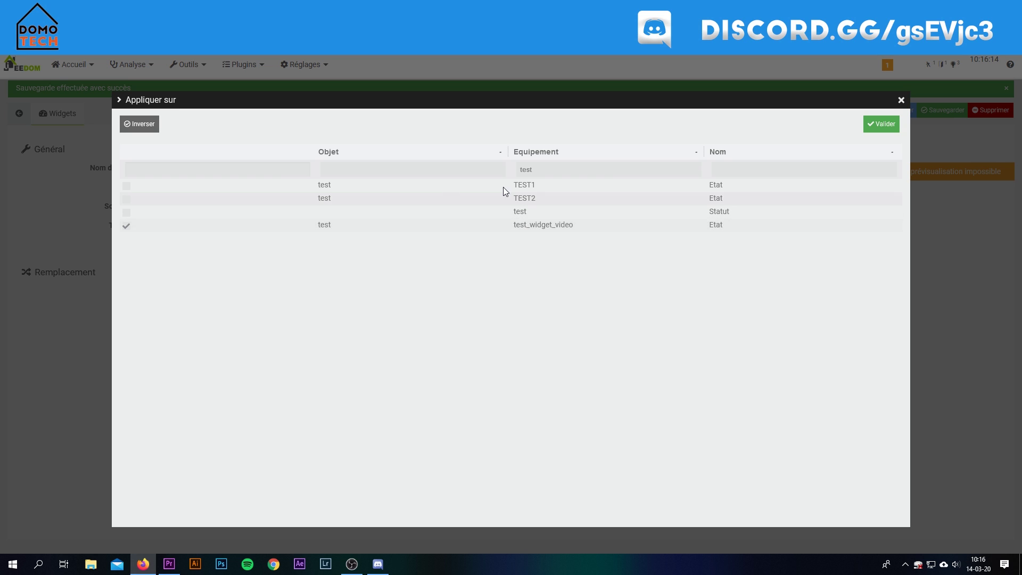
{"action": "left_click", "coordinate": [882, 124]}
{"action": "left_click", "coordinate": [902, 100]}
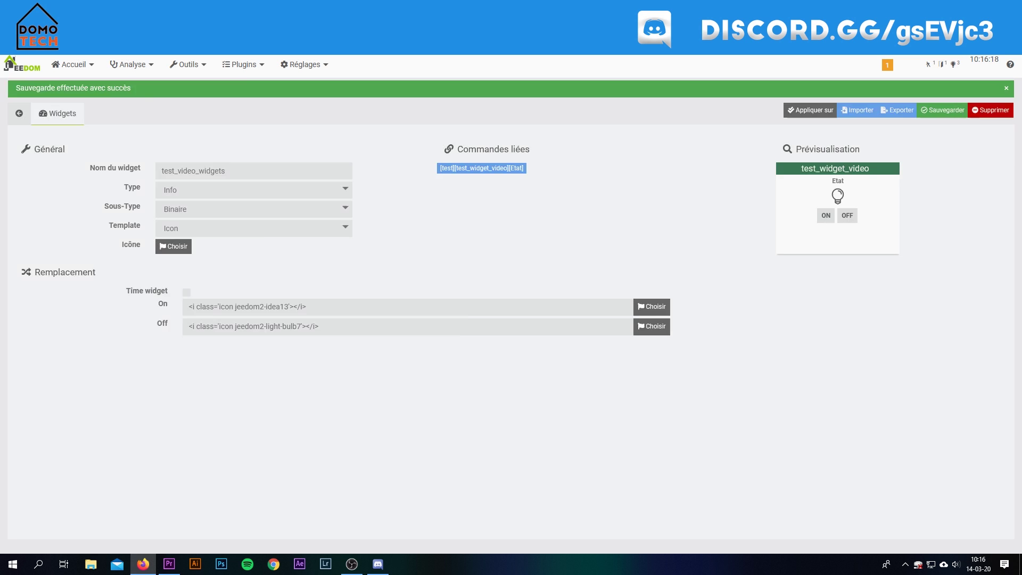
- Check the custom icons on the dashboard by switching test_widget_video on and off
{"action": "key", "text": "alt+Left"}
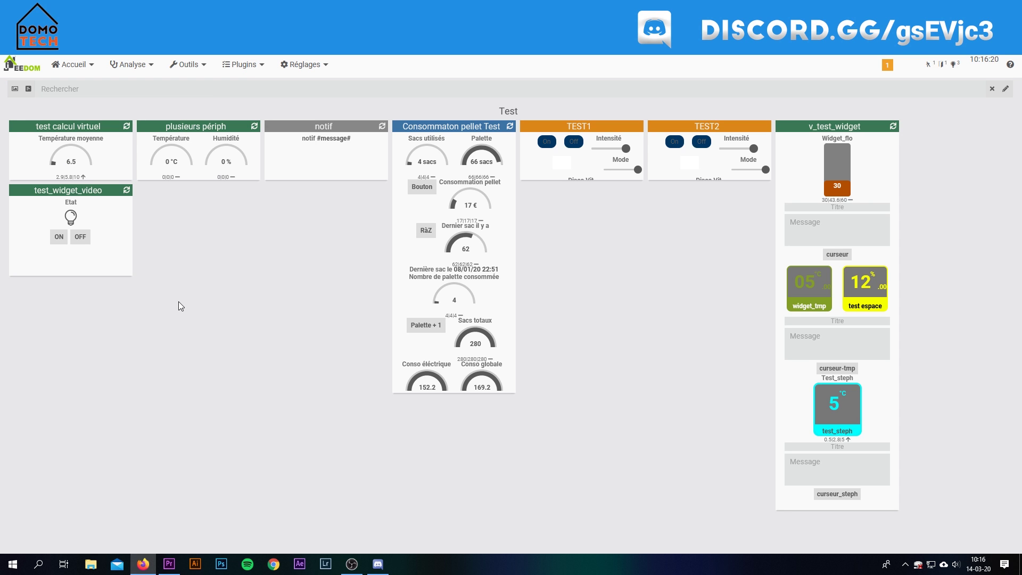
{"action": "left_click", "coordinate": [58, 237]}
{"action": "left_click", "coordinate": [82, 239]}
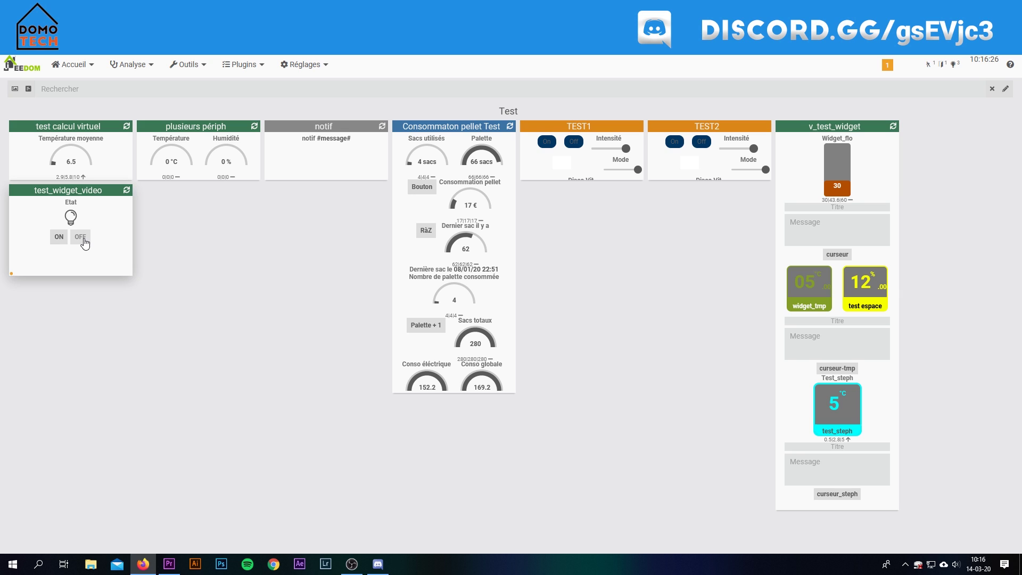
- Enable the time widget on test_video_widgets and check the elapsed time on the dashboard by switching test_widget_video off
{"action": "key", "text": "ctrl+Tab"}
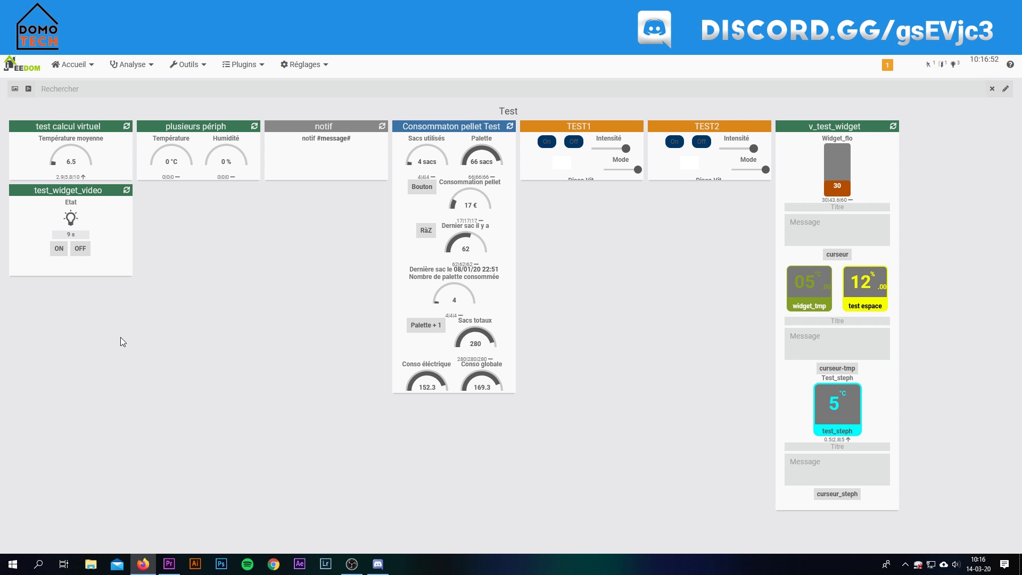
{"action": "mouse_move", "coordinate": [73, 238]}
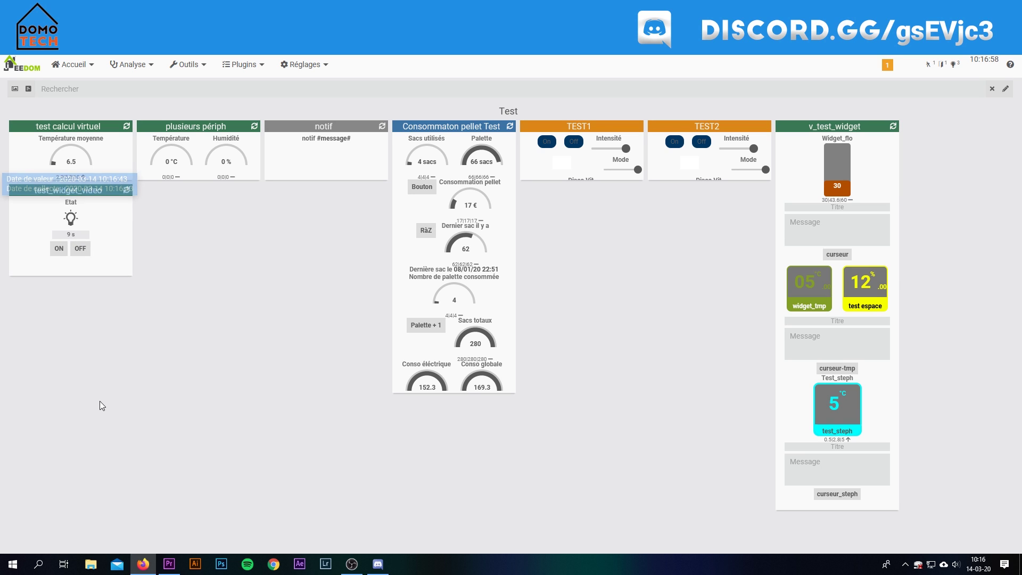
{"action": "left_click", "coordinate": [79, 249]}
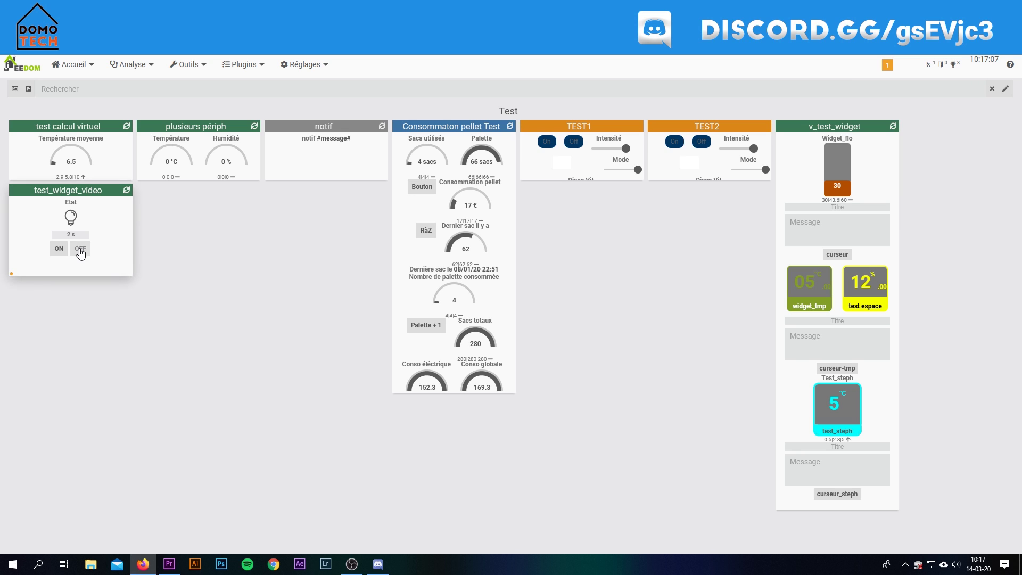
{"action": "key", "text": "ctrl+Tab"}
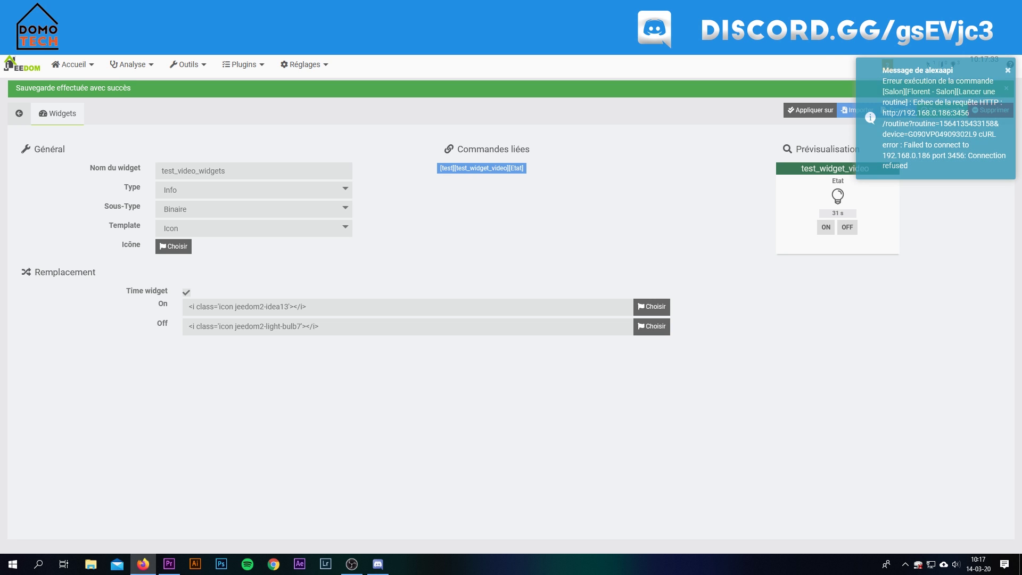
{"action": "left_click", "coordinate": [1008, 70]}
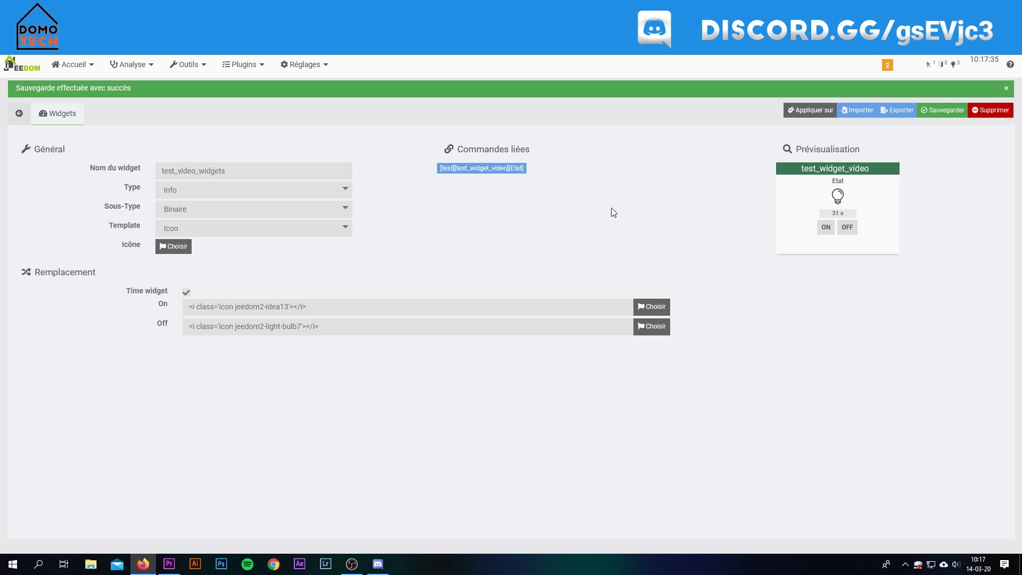
- Create the widget test-Widgets_video_numeric with type Info, sub-type Numérique and template Multistate, and enable its time widget
{"action": "left_click", "coordinate": [19, 113]}
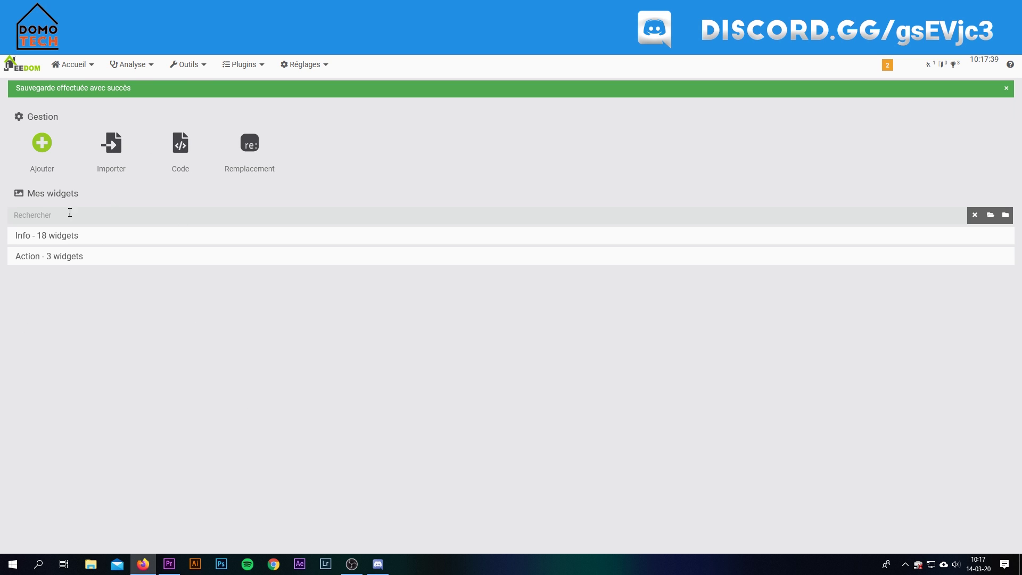
{"action": "left_click", "coordinate": [41, 143]}
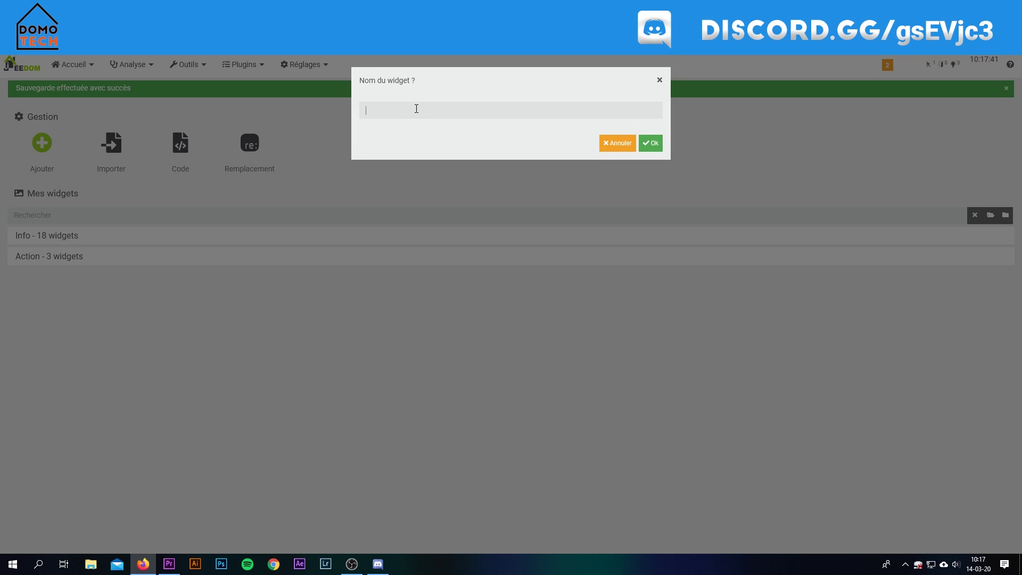
{"action": "type", "text": "test-Widgets_video_numeric"}
{"action": "key", "text": "Return"}
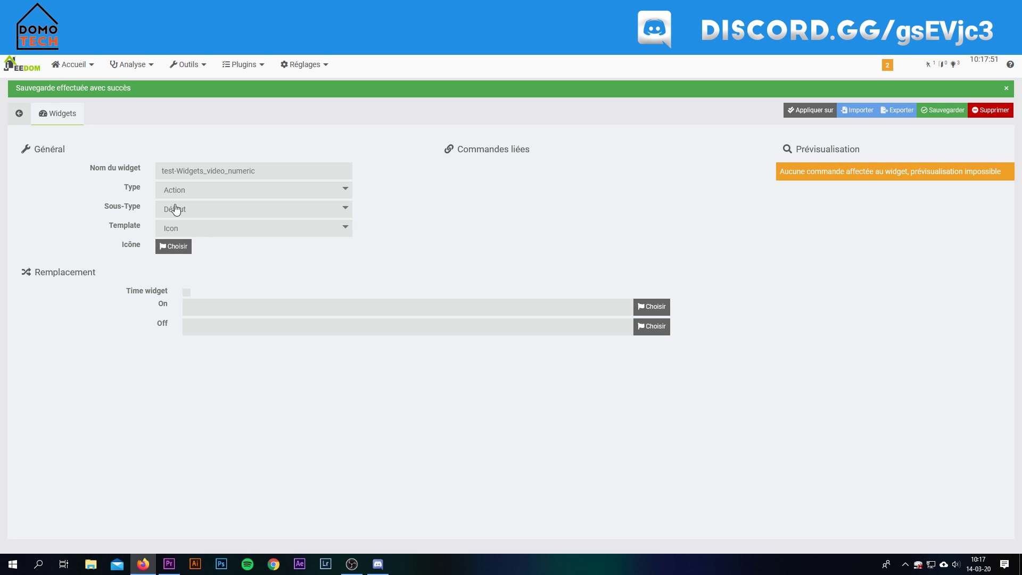
{"action": "left_click", "coordinate": [186, 192]}
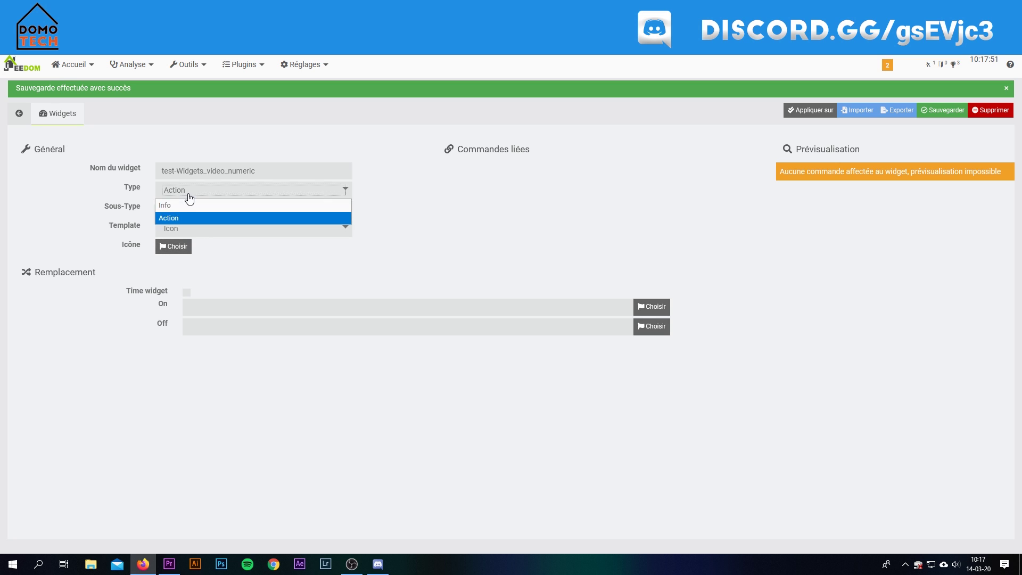
{"action": "left_click", "coordinate": [181, 205]}
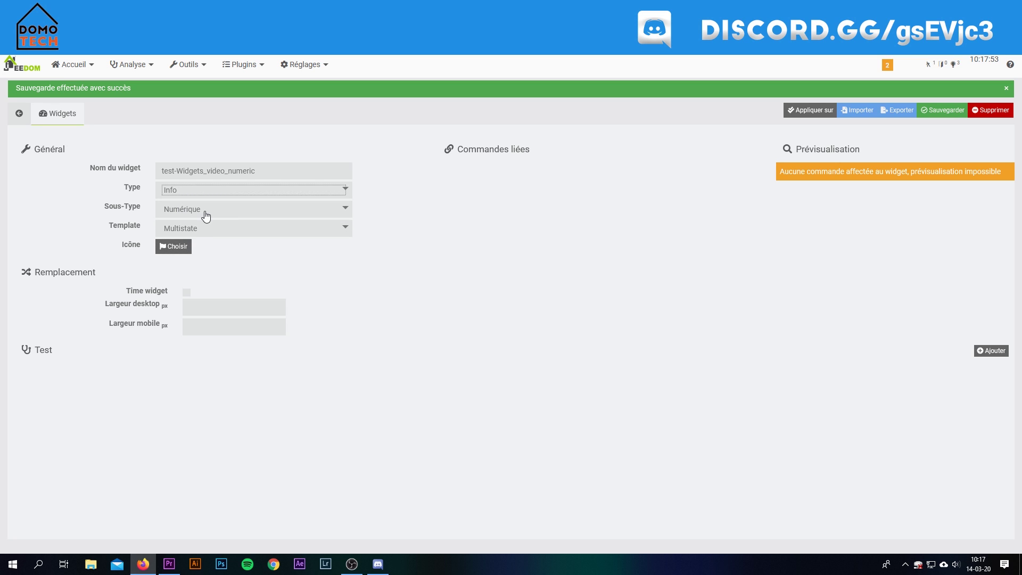
{"action": "left_click", "coordinate": [221, 230]}
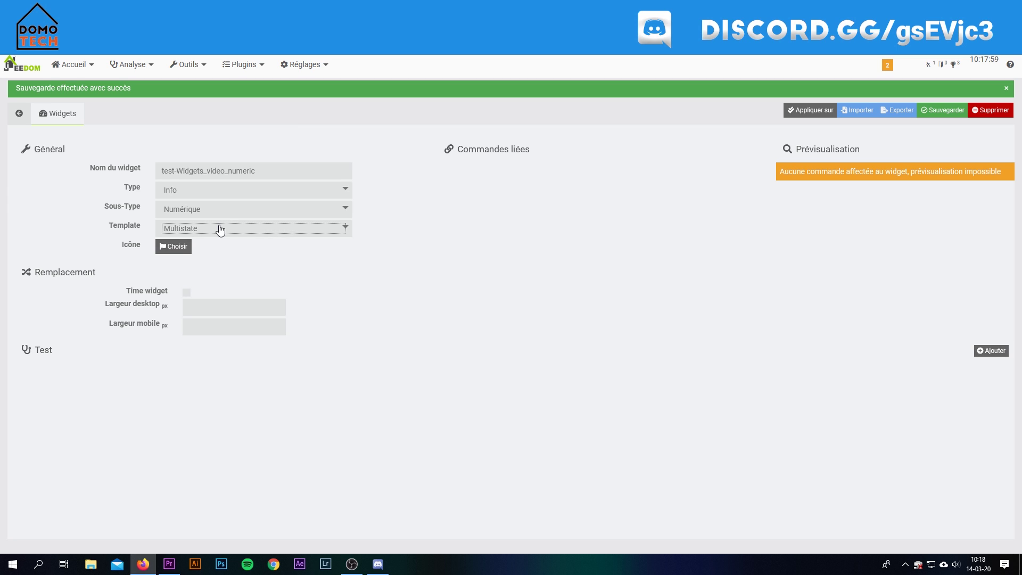
{"action": "left_click", "coordinate": [184, 294]}
- Add the test #value# > 0 to the numeric widget, with the icon animal-chicken2 as its light result
{"action": "left_click", "coordinate": [992, 356]}
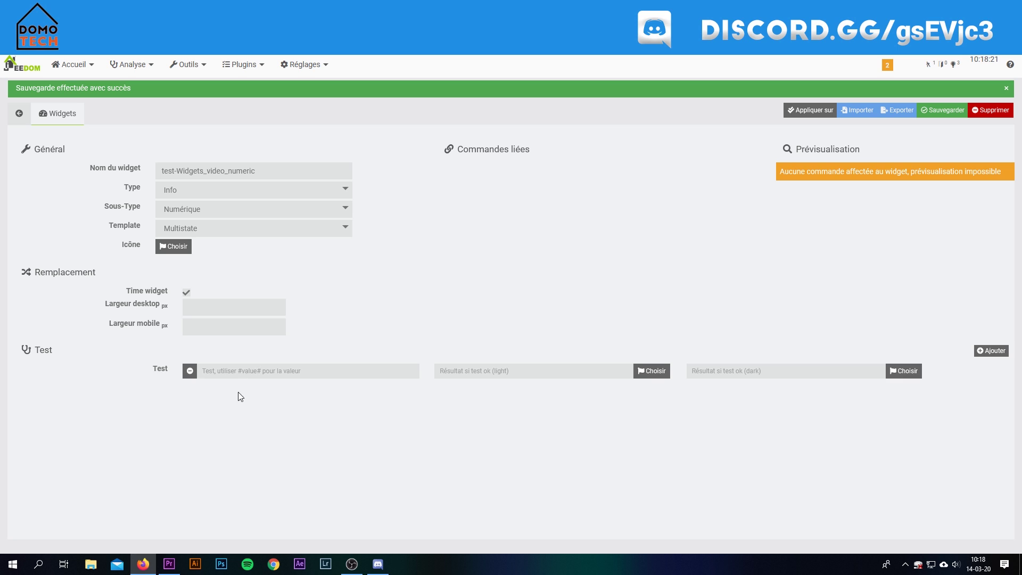
{"action": "type", "text": "#value# > 0"}
{"action": "left_click", "coordinate": [651, 371]}
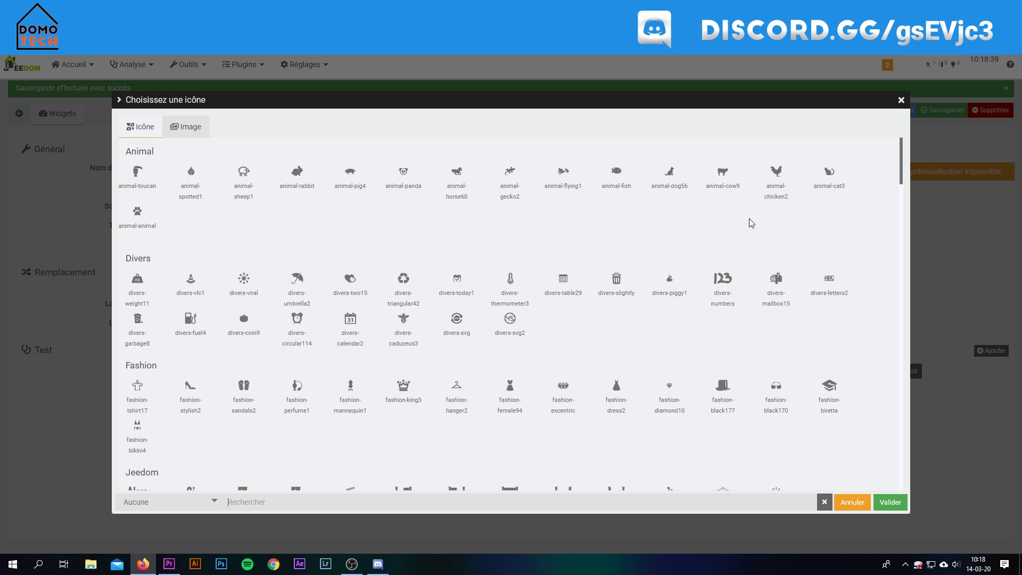
{"action": "left_click", "coordinate": [778, 187]}
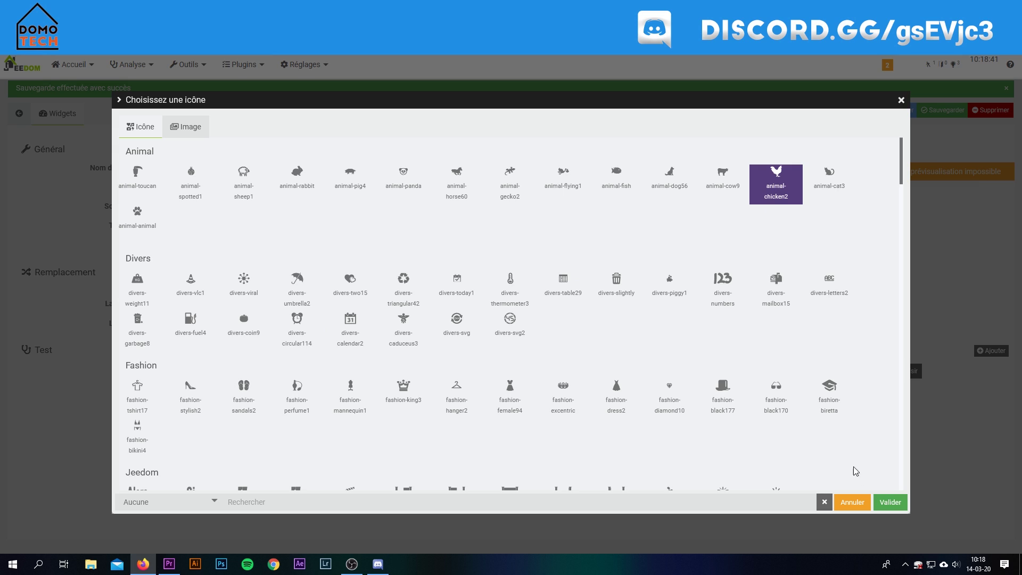
{"action": "left_click", "coordinate": [890, 502]}
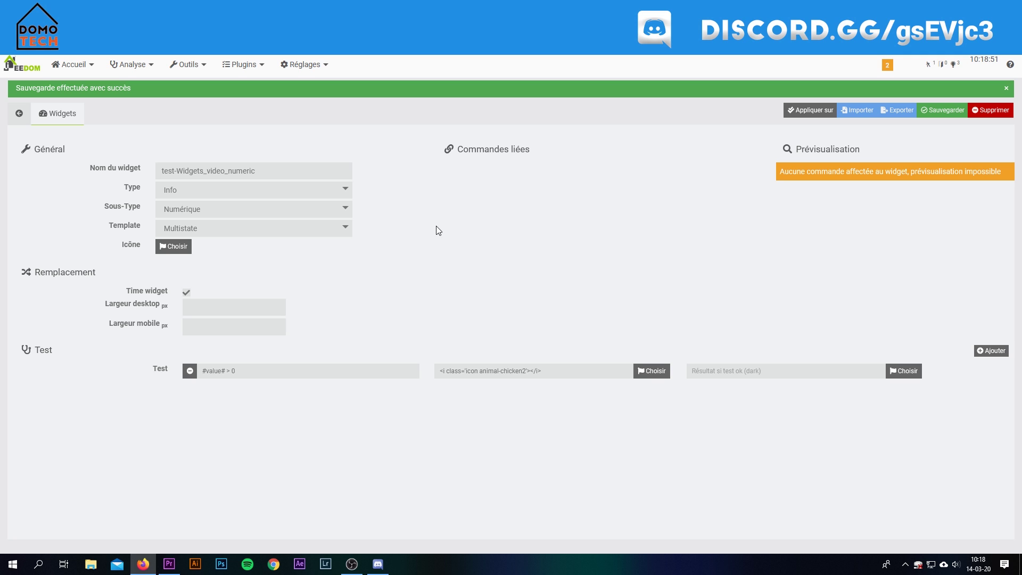
- Open the Jeedom system configuration separately and examine its interface settings
{"action": "left_click", "coordinate": [304, 65]}
{"action": "mouse_move", "coordinate": [335, 88]}
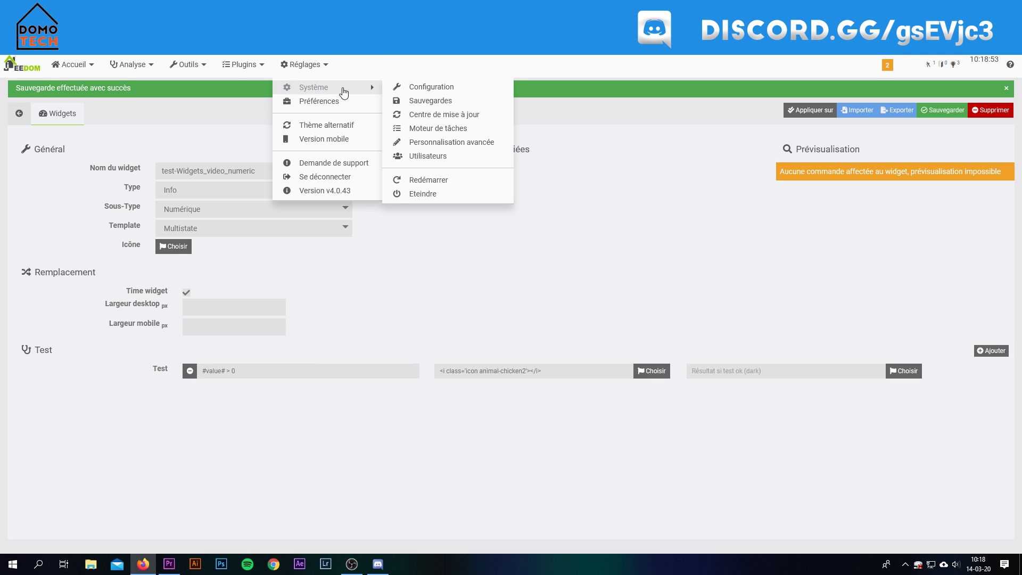
{"action": "right_click", "coordinate": [444, 95]}
{"action": "left_click", "coordinate": [466, 99]}
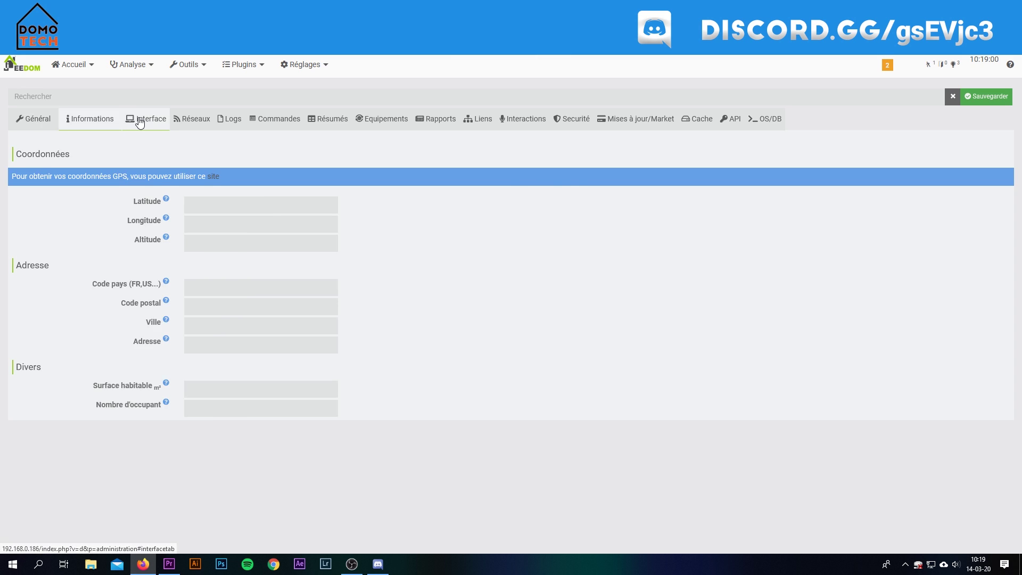
{"action": "left_click", "coordinate": [140, 120]}
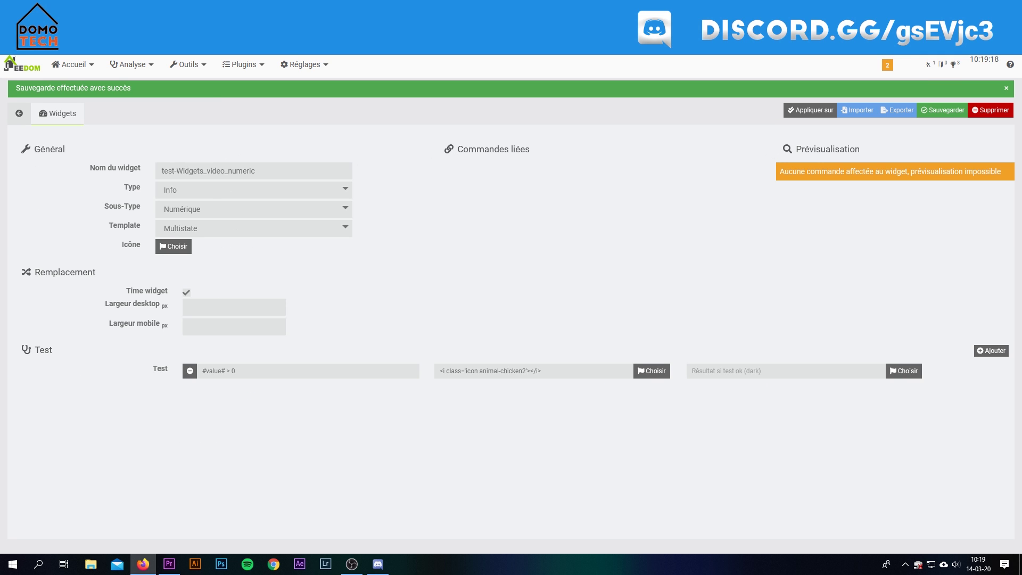
- Copy the animal-chicken2 light result into the dark result, clear the dark result again, and save the numeric widget
{"action": "left_click_drag", "start_coordinate": [541, 373], "coordinate": [408, 368]}
{"action": "key", "text": "ctrl+c"}
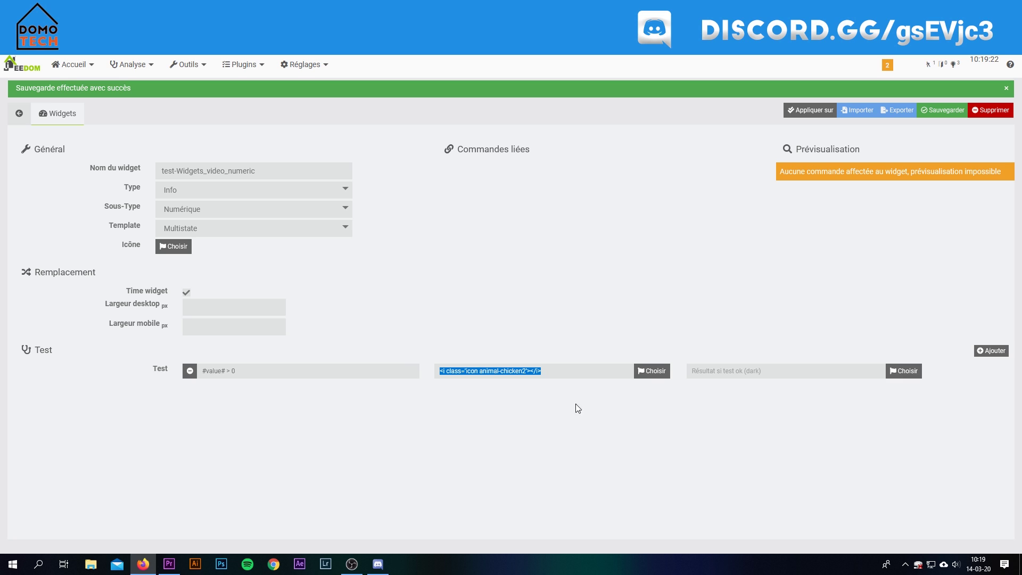
{"action": "left_click", "coordinate": [753, 377]}
{"action": "key", "text": "ctrl+v"}
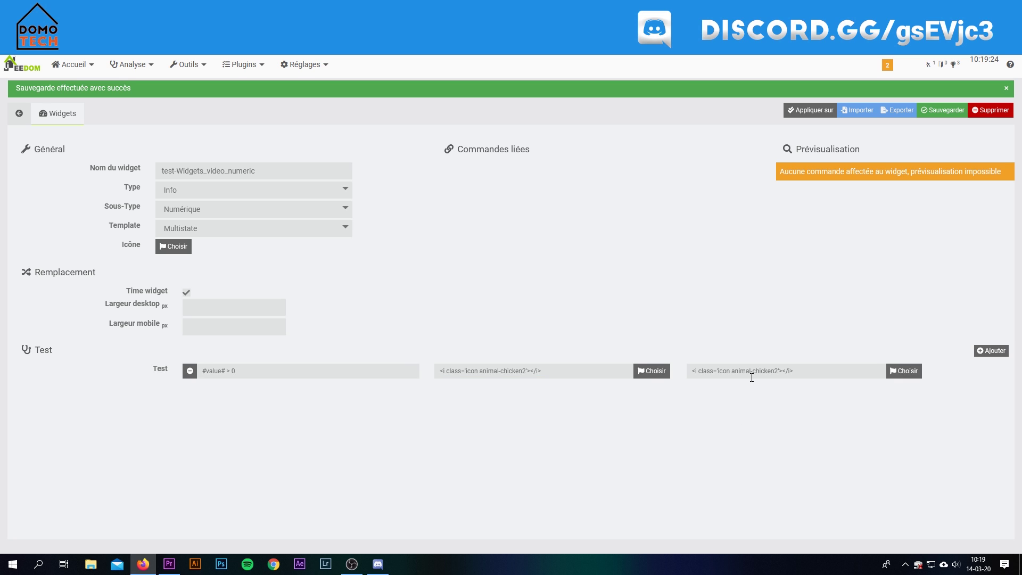
{"action": "left_click_drag", "start_coordinate": [795, 371], "coordinate": [686, 380]}
{"action": "key", "text": "BackSpace"}
{"action": "left_click", "coordinate": [937, 111]}
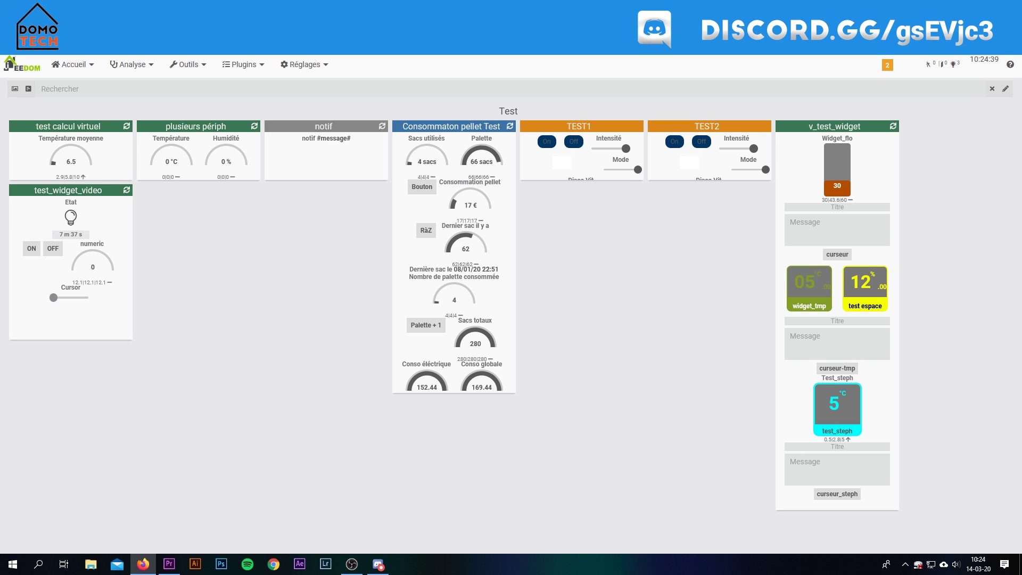
- Set the dashboard widget of the numeric command to Test-Widgets_video_numeric and save its display configuration
{"action": "key", "text": "ctrl+Tab"}
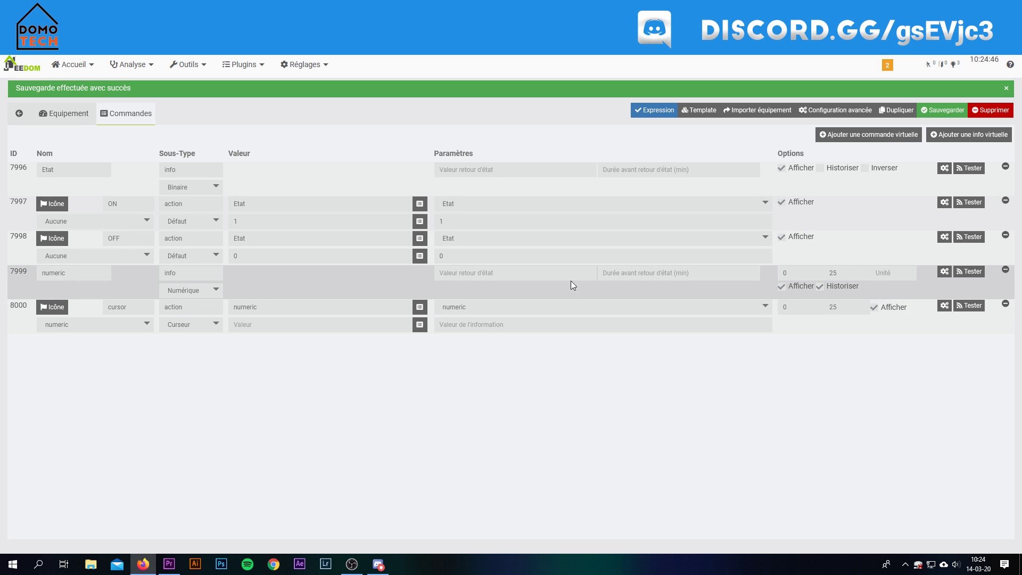
{"action": "left_click", "coordinate": [944, 273]}
{"action": "left_click", "coordinate": [319, 131]}
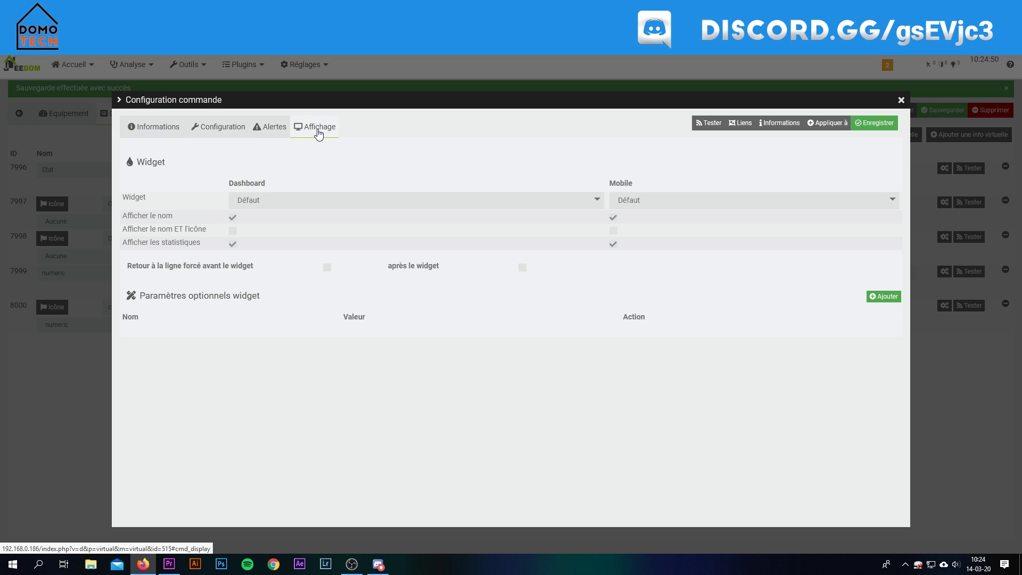
{"action": "left_click", "coordinate": [256, 200]}
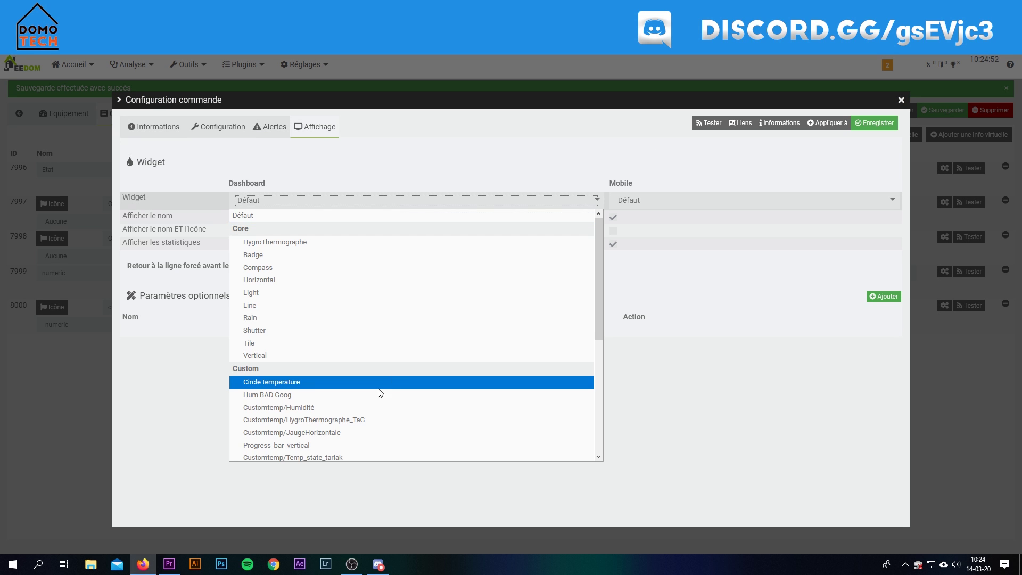
{"action": "scroll", "coordinate": [406, 378], "scroll_direction": "down", "scroll_amount": 3}
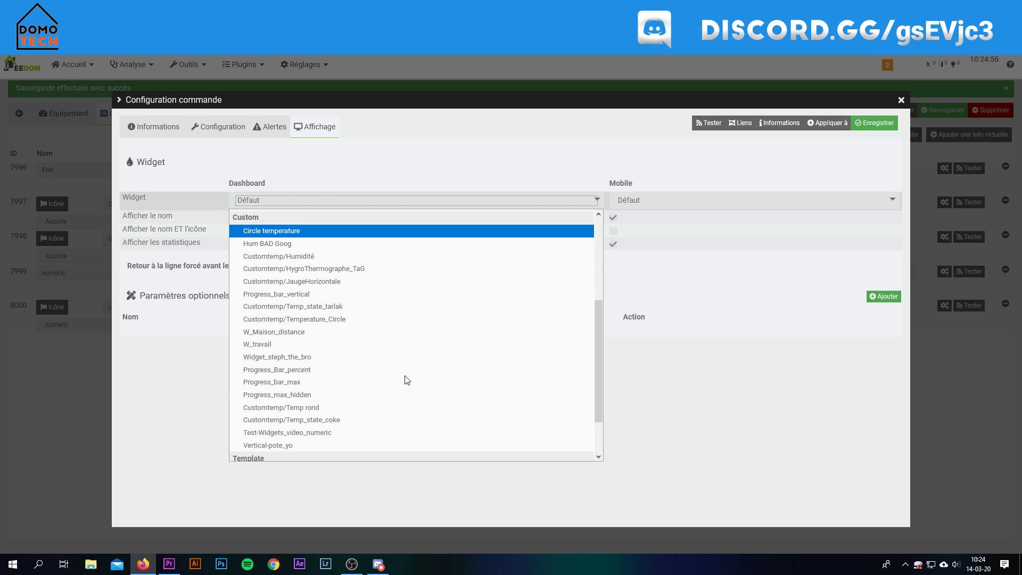
{"action": "left_click", "coordinate": [326, 433]}
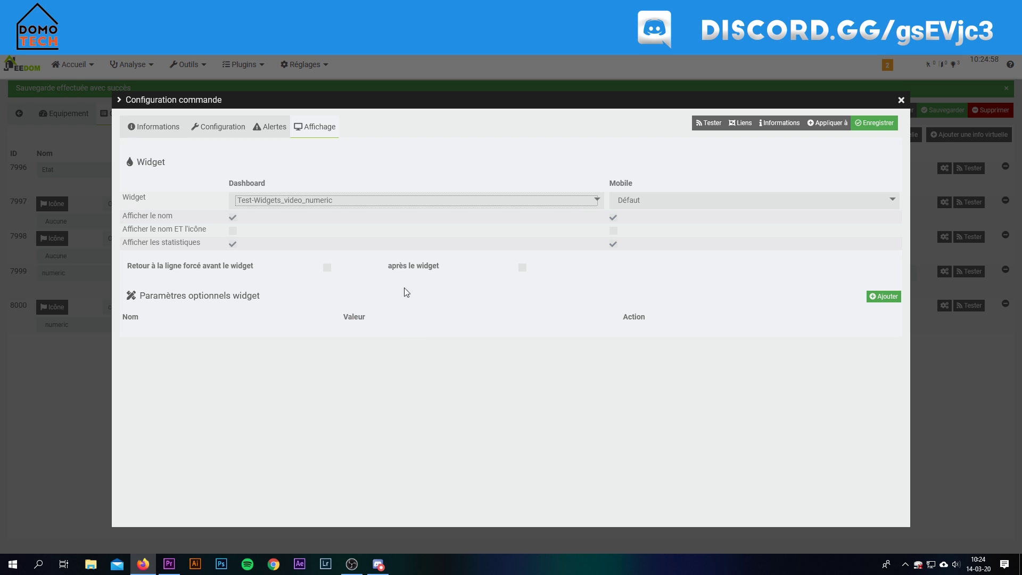
{"action": "left_click", "coordinate": [877, 126]}
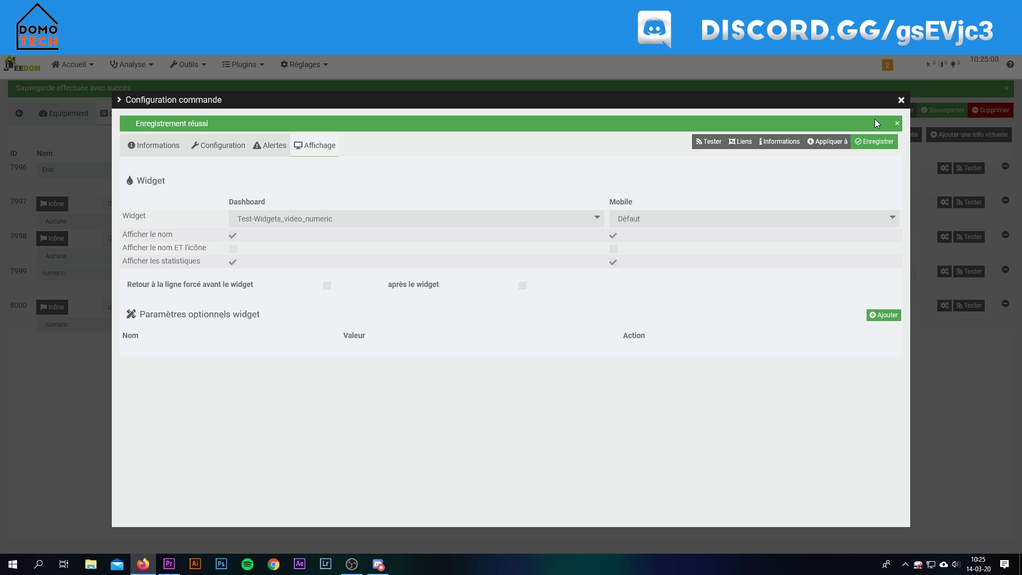
- Check the numeric widget on the dashboard by moving the test_widget_video Cursor slider above 0
{"action": "key", "text": "ctrl+Tab"}
{"action": "key", "text": "ctrl+Tab"}
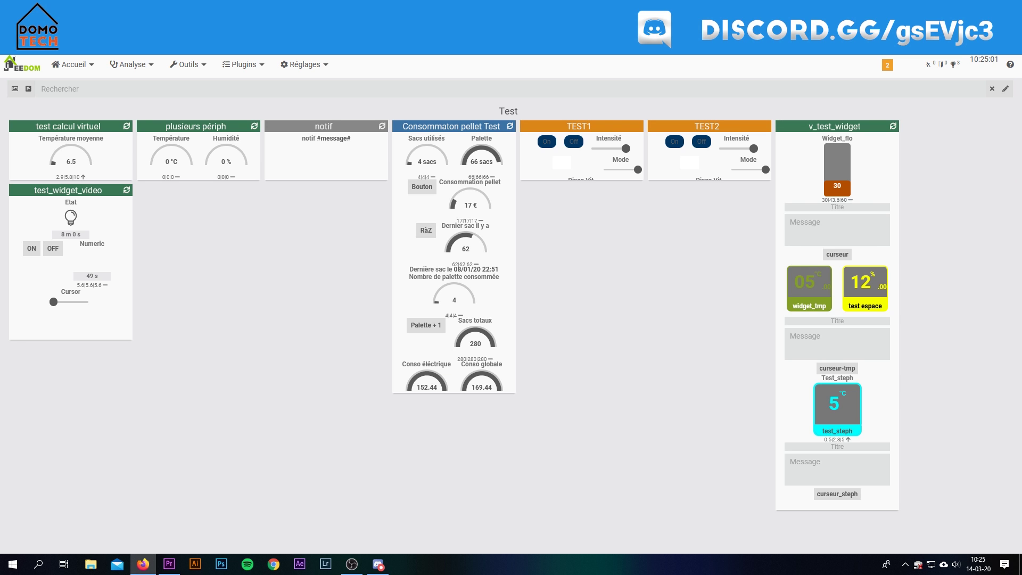
{"action": "left_click", "coordinate": [63, 302]}
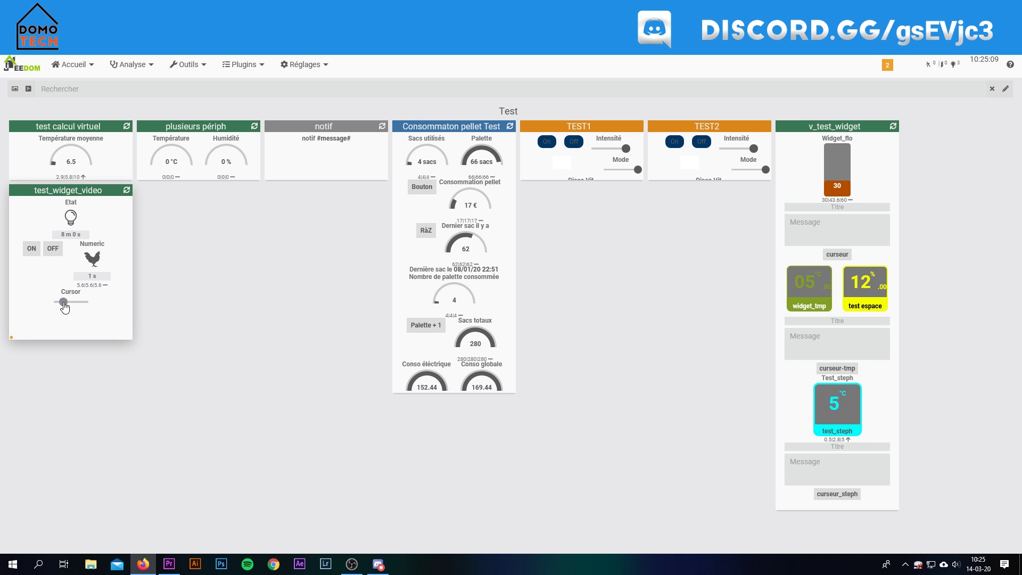
- Add a second test #value# = 0 to the numeric widget with the animal-horse60 icon as light result, and save
{"action": "key", "text": "ctrl+Tab"}
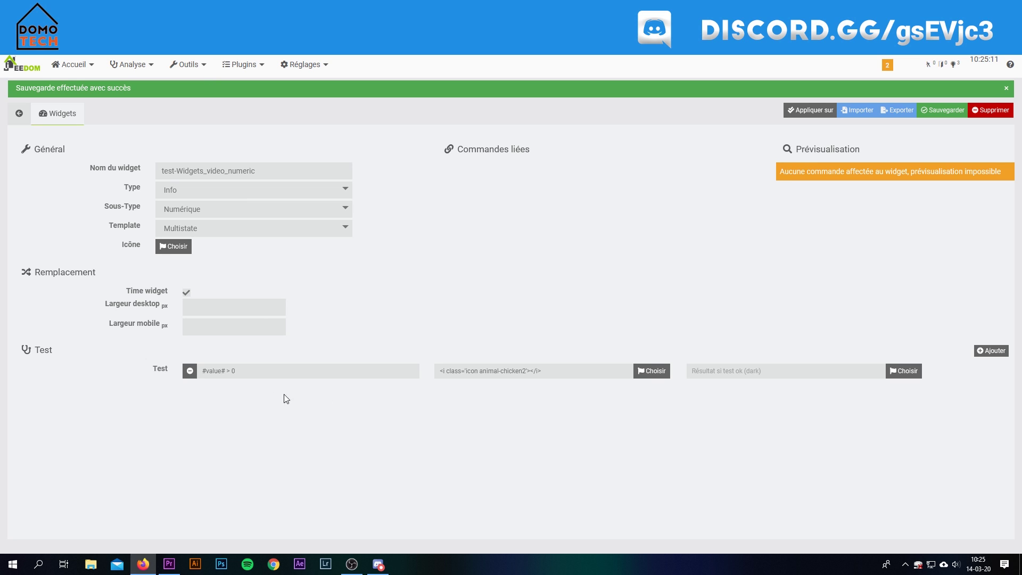
{"action": "left_click", "coordinate": [991, 351]}
{"action": "type", "text": "#value"}
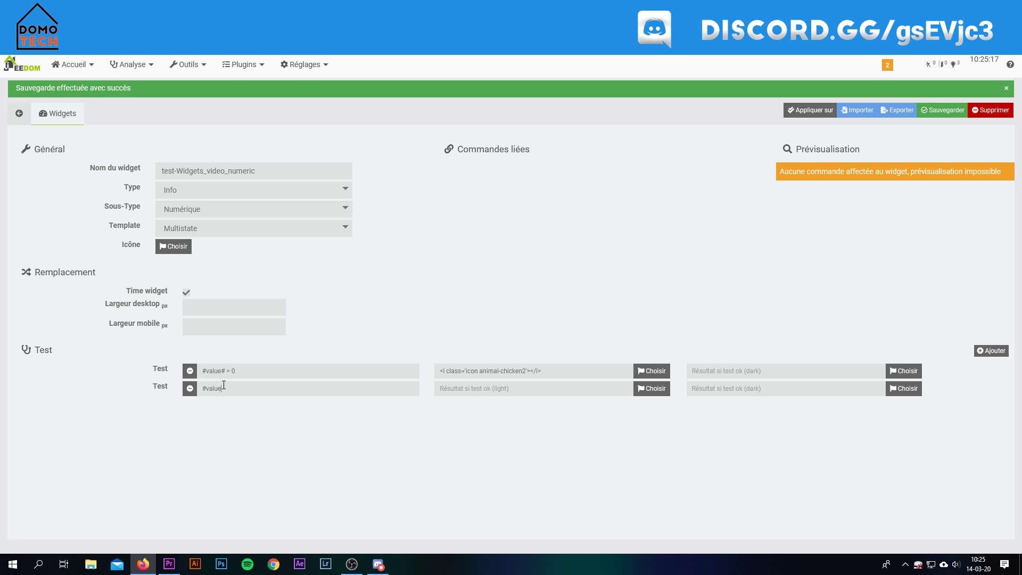
{"action": "type", "text": "#"}
{"action": "type", "text": "# = 0"}
{"action": "left_click", "coordinate": [650, 388]}
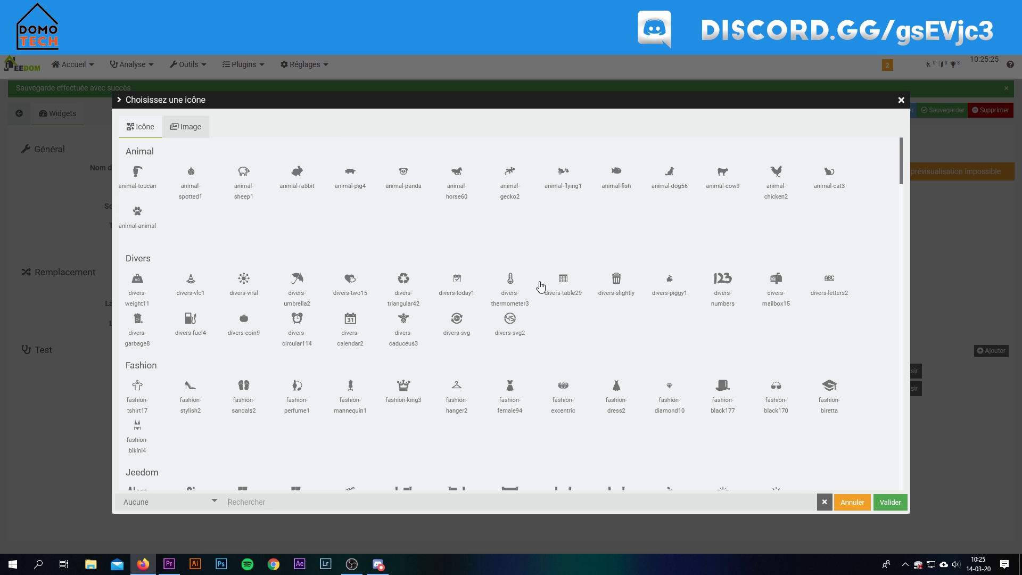
{"action": "left_click", "coordinate": [465, 195]}
{"action": "left_click", "coordinate": [896, 503]}
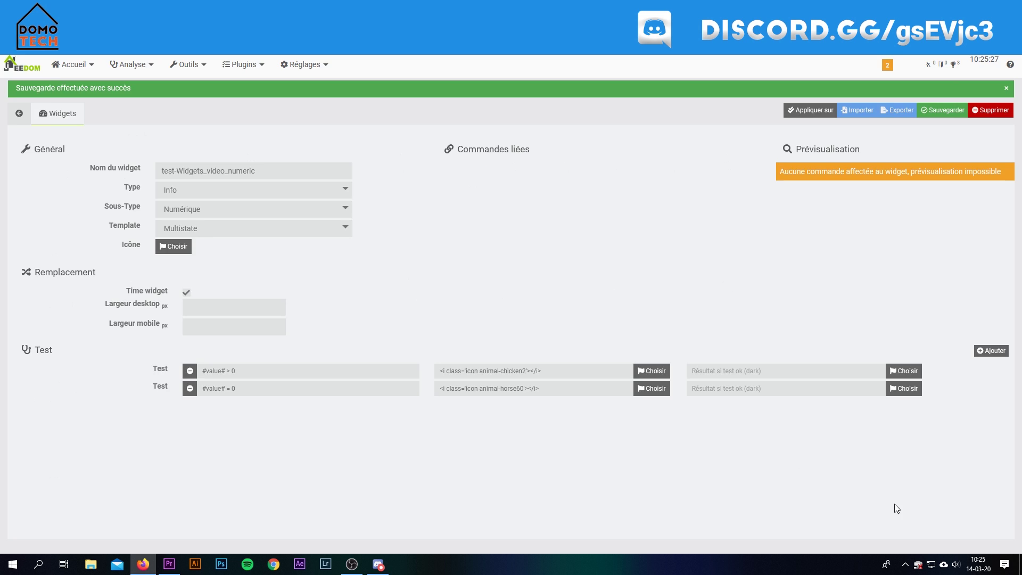
{"action": "left_click", "coordinate": [943, 110]}
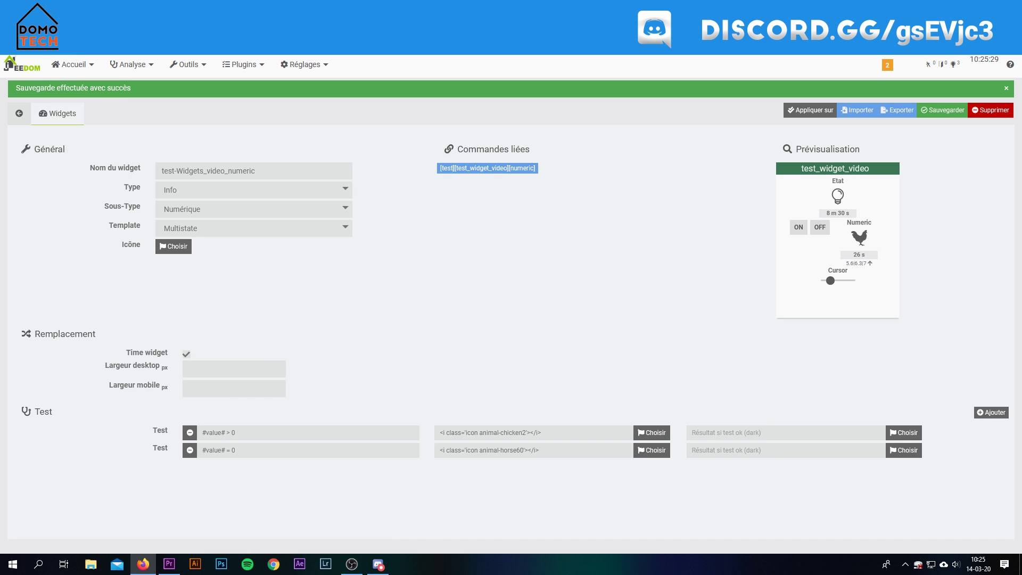
- Check the numeric widget on the dashboard with Cursor at its minimum, correct the second test to #value# == 0, and save
{"action": "key", "text": "alt+Left"}
{"action": "left_click_drag", "start_coordinate": [64, 302], "coordinate": [9, 308]}
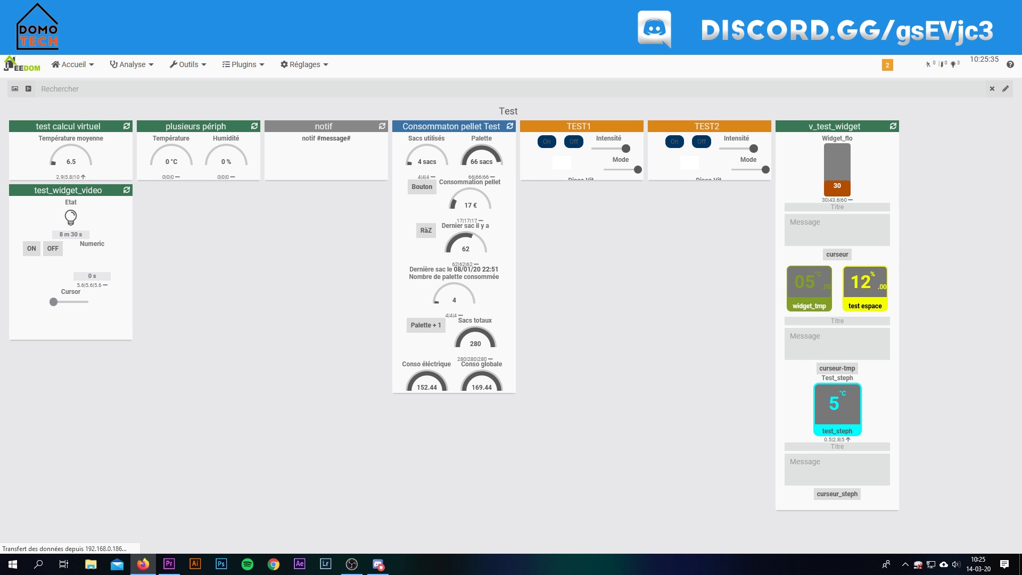
{"action": "key", "text": "alt+Right"}
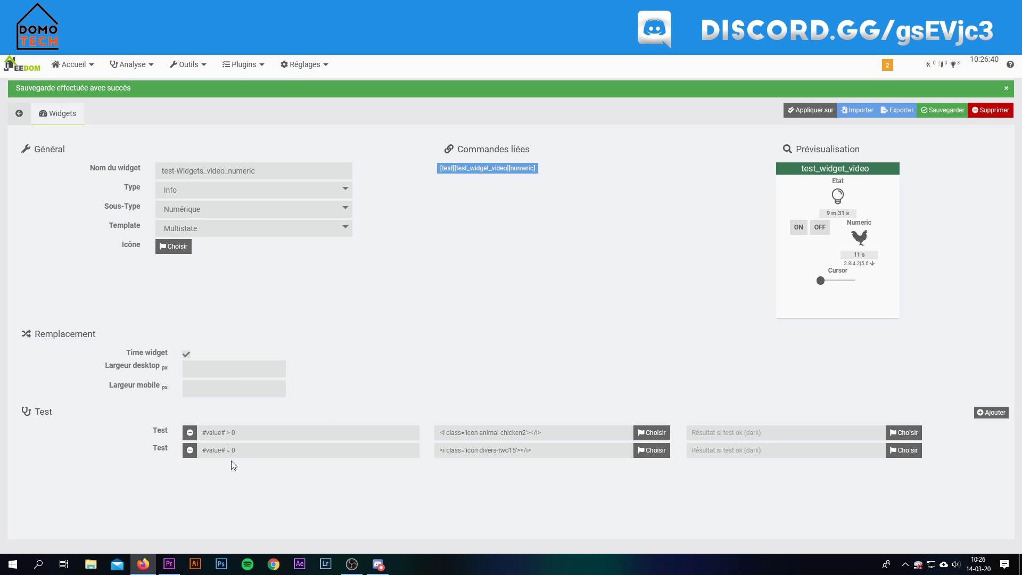
{"action": "type", "text": "="}
{"action": "left_click", "coordinate": [943, 110]}
- Extend the first test to #value# > 0 && #value# <= 5 and add a third test row
{"action": "type", "text": "&& #value# < 5"}
{"action": "left_click", "coordinate": [992, 412]}
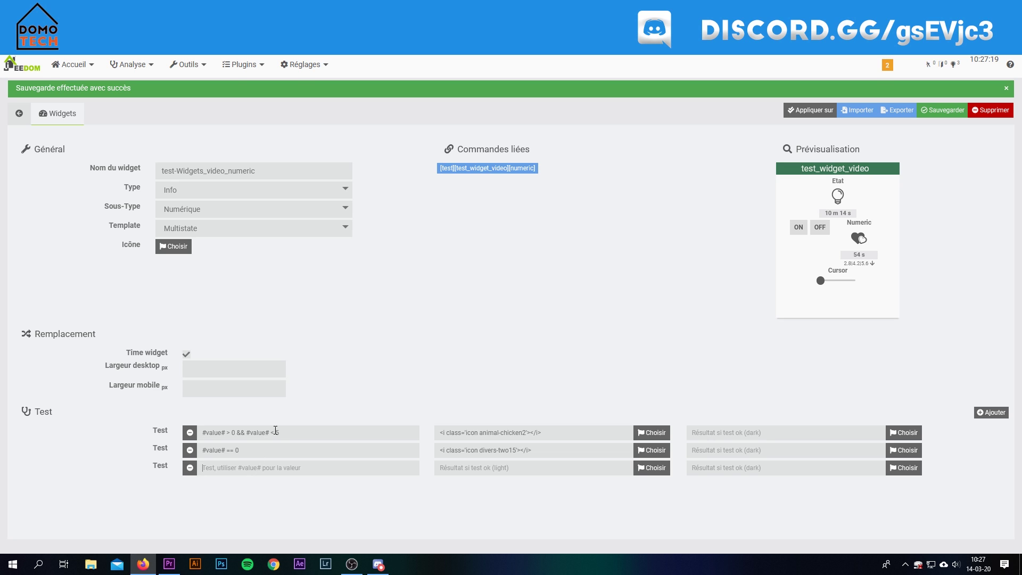
{"action": "type", "text": "="}
- Set the third test to #value# > 5 && #value# <= 10 with the divers-svg2 icon as light result, and save
{"action": "left_click", "coordinate": [248, 472]}
{"action": "type", "text": "#value# > 5 && #value# <+"}
{"action": "key", "text": "BackSpace"}
{"action": "left_click", "coordinate": [651, 467]}
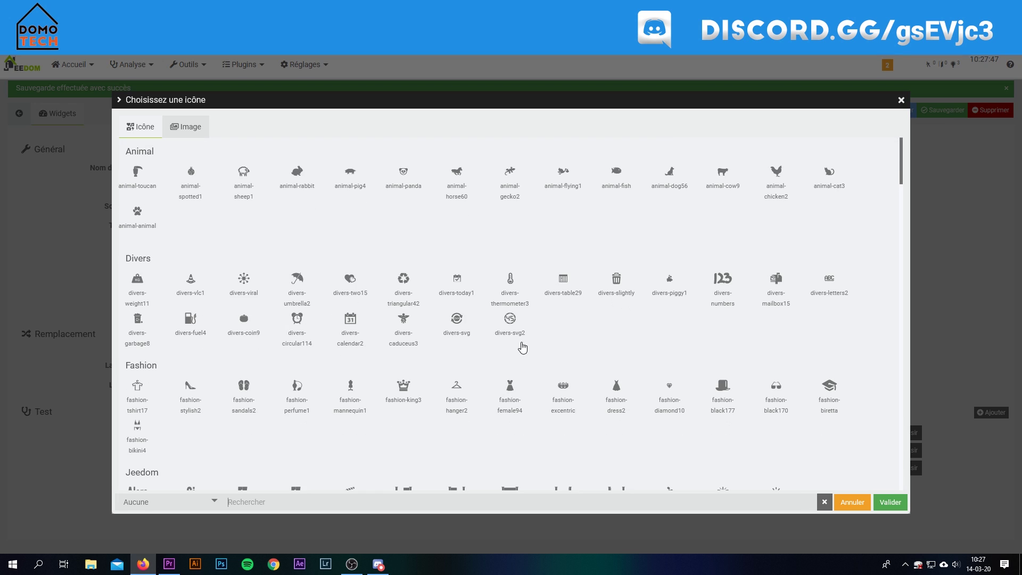
{"action": "left_click", "coordinate": [506, 327]}
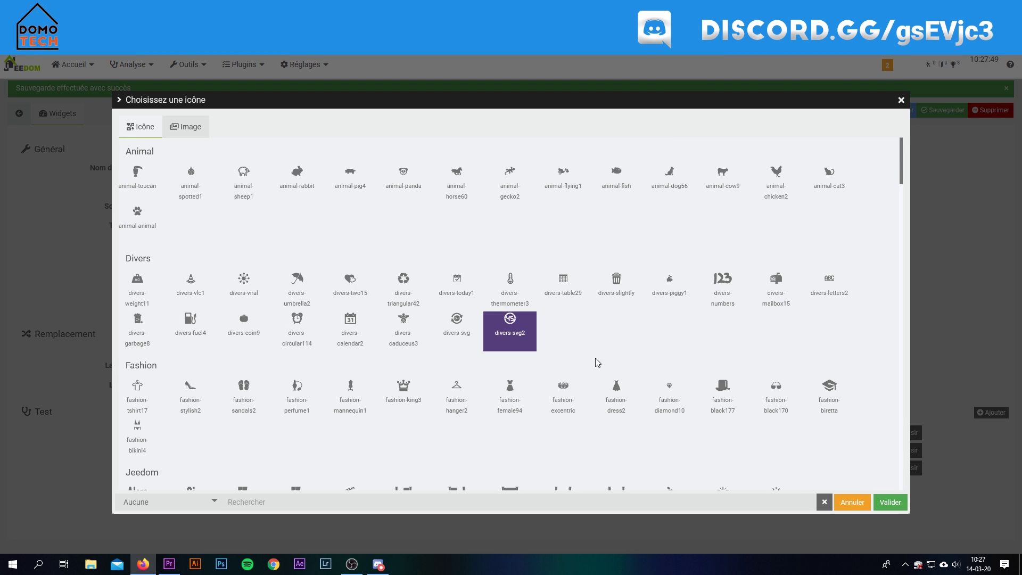
{"action": "left_click", "coordinate": [891, 505]}
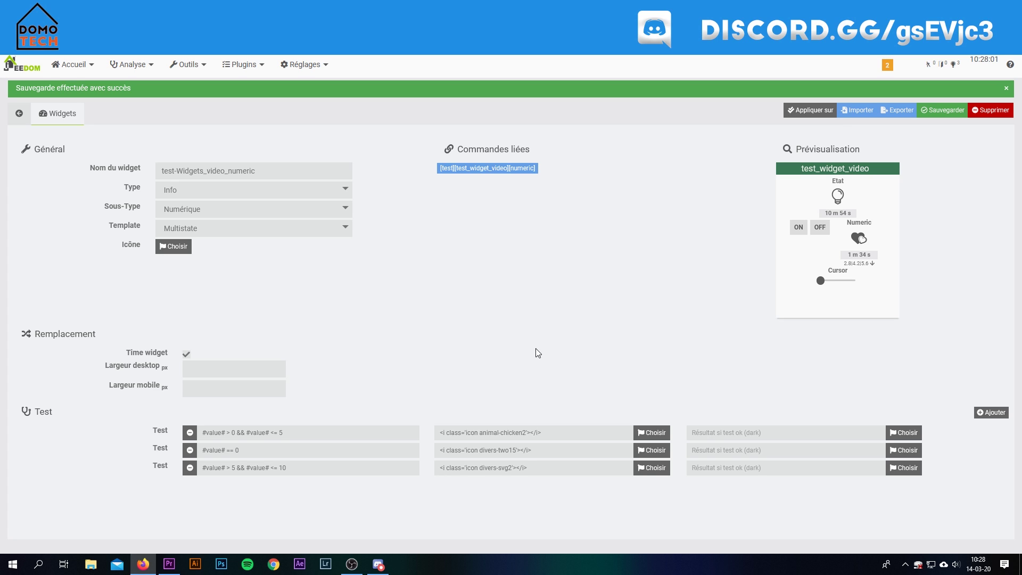
{"action": "left_click", "coordinate": [938, 113]}
- Check the numeric widget in the preview at several increasing positions of the Cursor slider
{"action": "mouse_move", "coordinate": [859, 240]}
{"action": "left_click", "coordinate": [825, 282]}
{"action": "left_click_drag", "start_coordinate": [825, 283], "coordinate": [831, 282]}
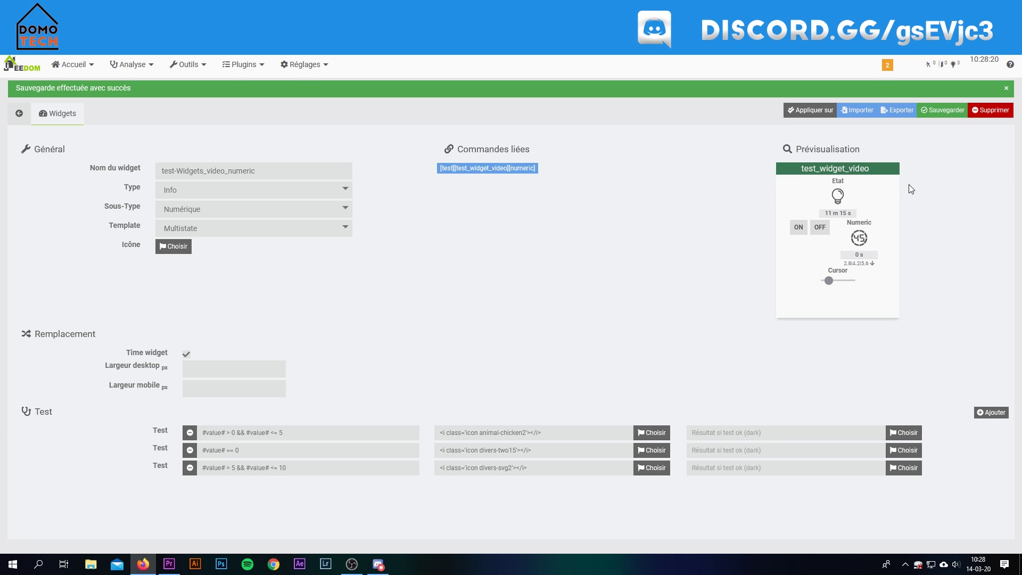
{"action": "left_click_drag", "start_coordinate": [830, 282], "coordinate": [841, 284]}
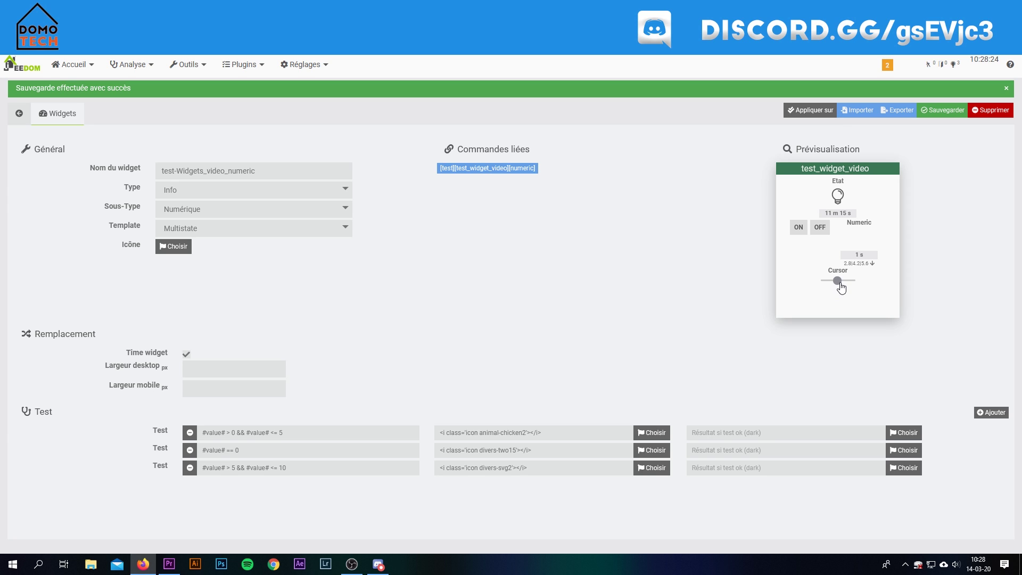
- Add a fourth test #value# > 10 with the animal-fish icon as light result, and save the widget
{"action": "left_click", "coordinate": [993, 415]}
{"action": "type", "text": "#"}
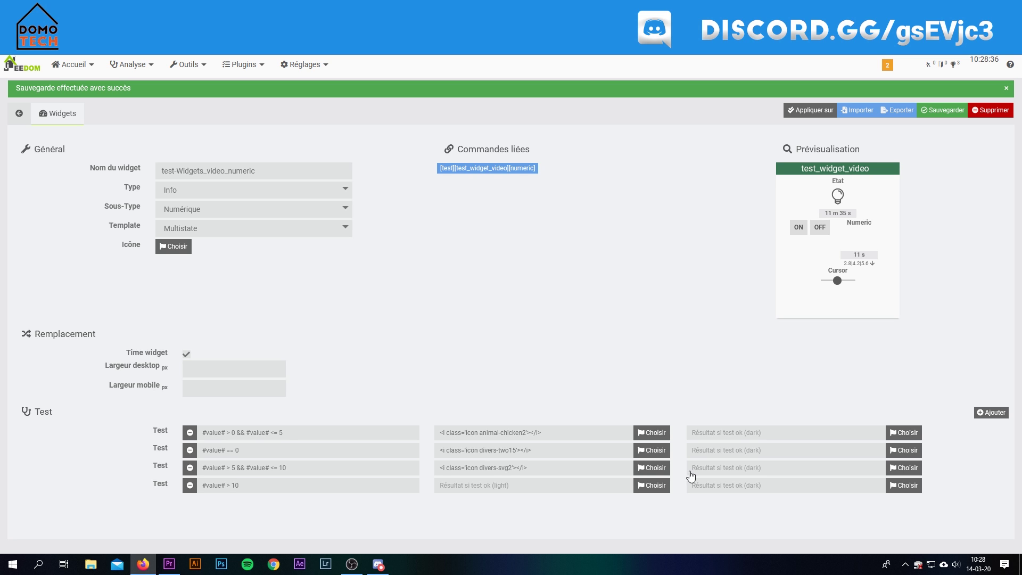
{"action": "left_click", "coordinate": [637, 433]}
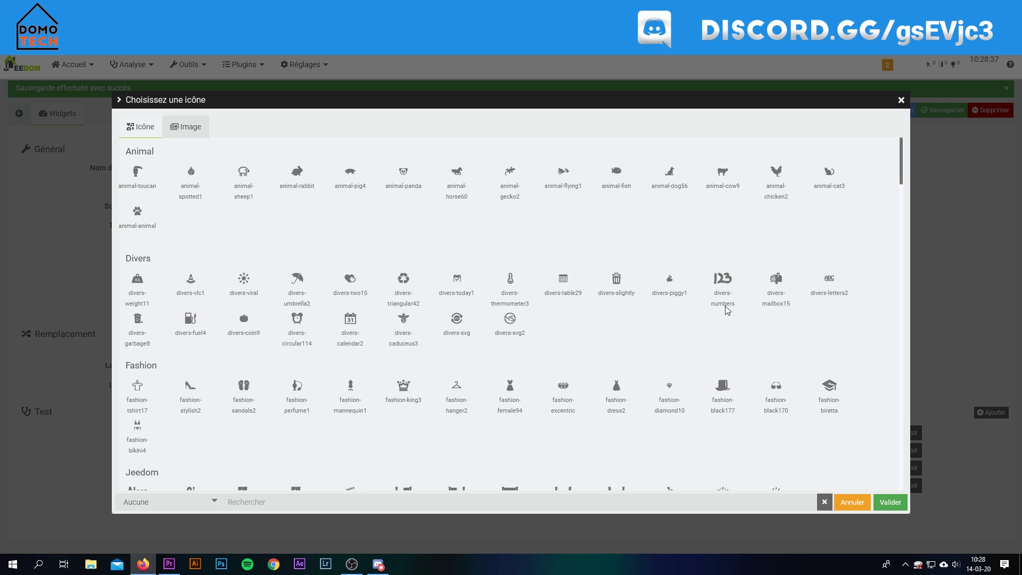
{"action": "left_click", "coordinate": [626, 180]}
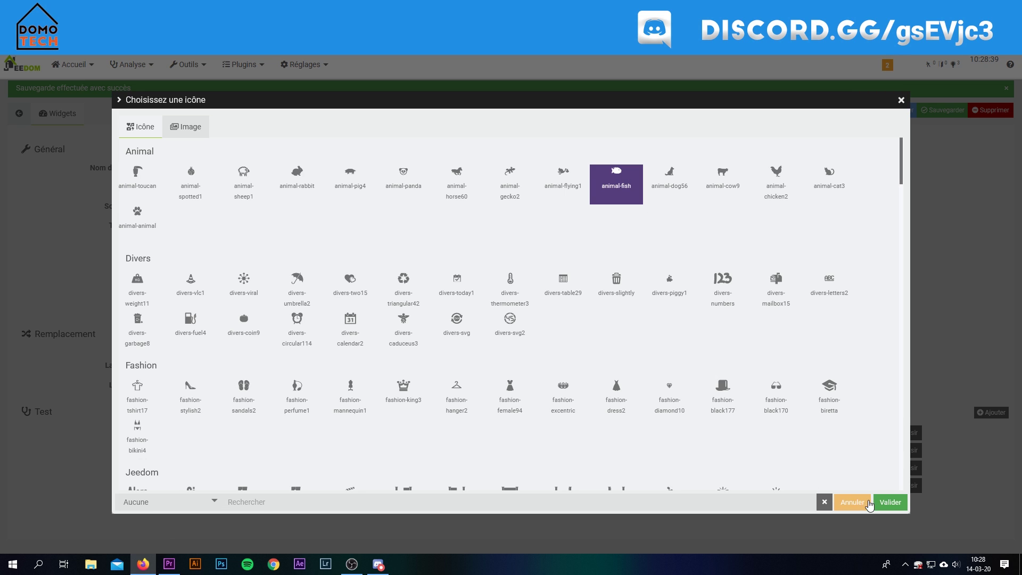
{"action": "left_click", "coordinate": [900, 511]}
{"action": "left_click", "coordinate": [944, 113]}
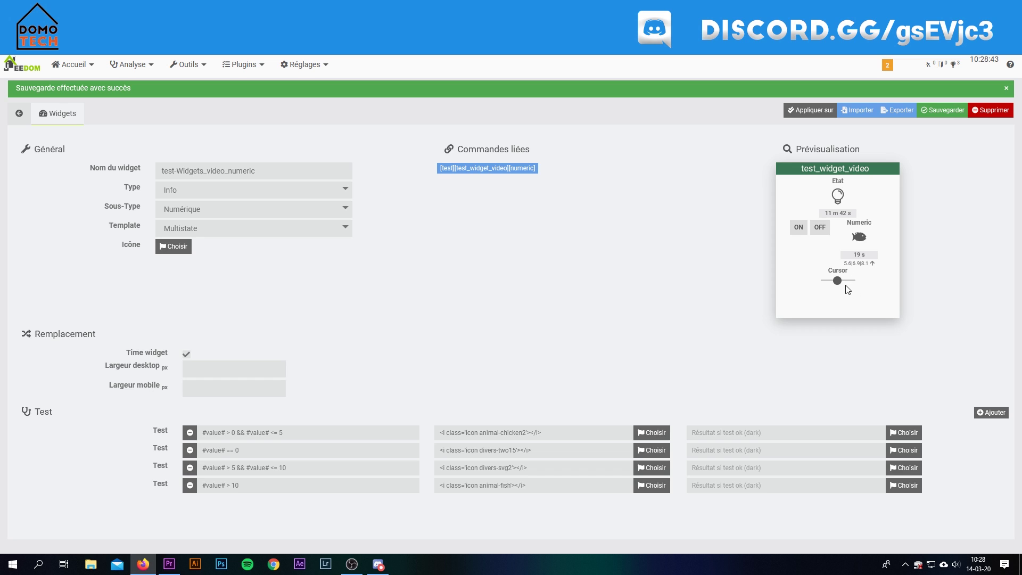
- Return the preview's Cursor slider to its minimum, disable Time widget, and save the numeric widget
{"action": "left_click", "coordinate": [839, 282]}
{"action": "left_click_drag", "start_coordinate": [839, 282], "coordinate": [774, 302]}
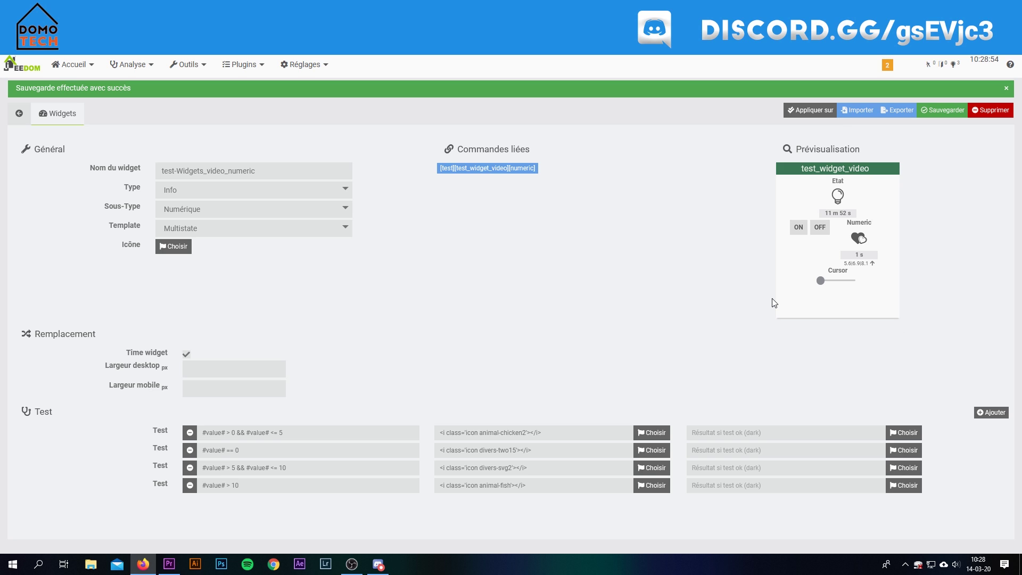
{"action": "left_click", "coordinate": [187, 354]}
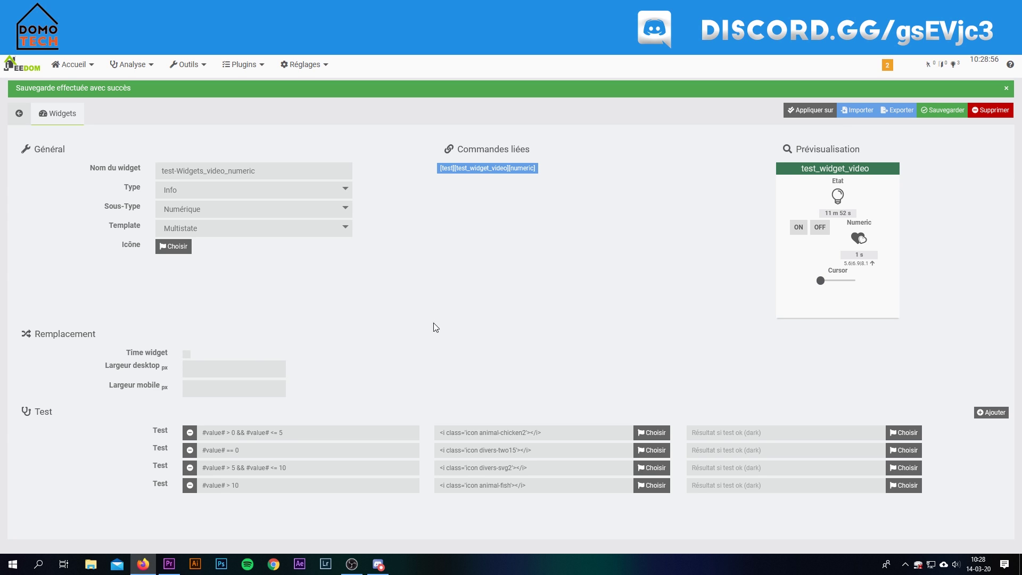
{"action": "left_click", "coordinate": [941, 111]}
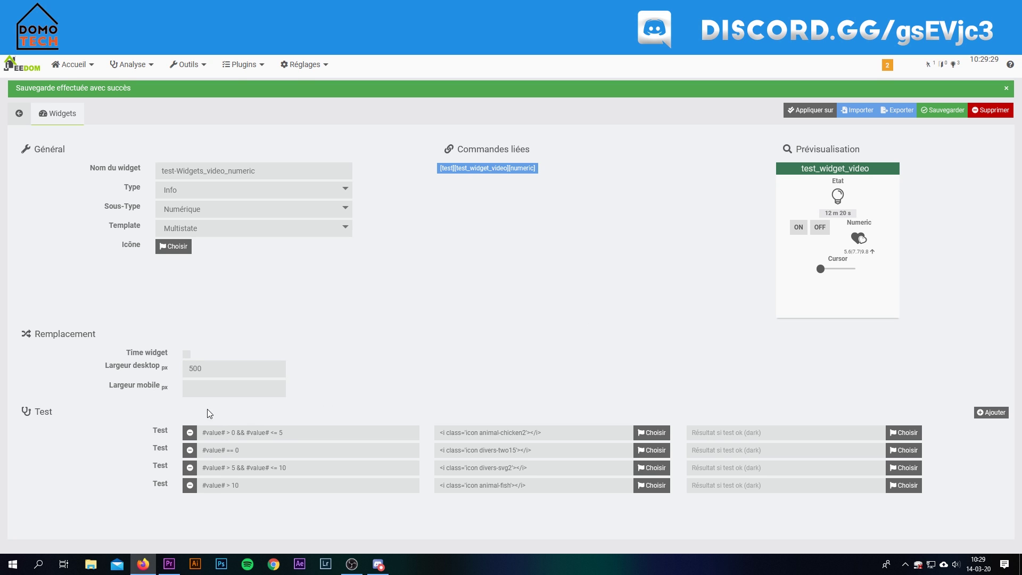
- Change the widget's subtype to Autre and save it
{"action": "left_click", "coordinate": [201, 208]}
{"action": "left_click", "coordinate": [169, 250]}
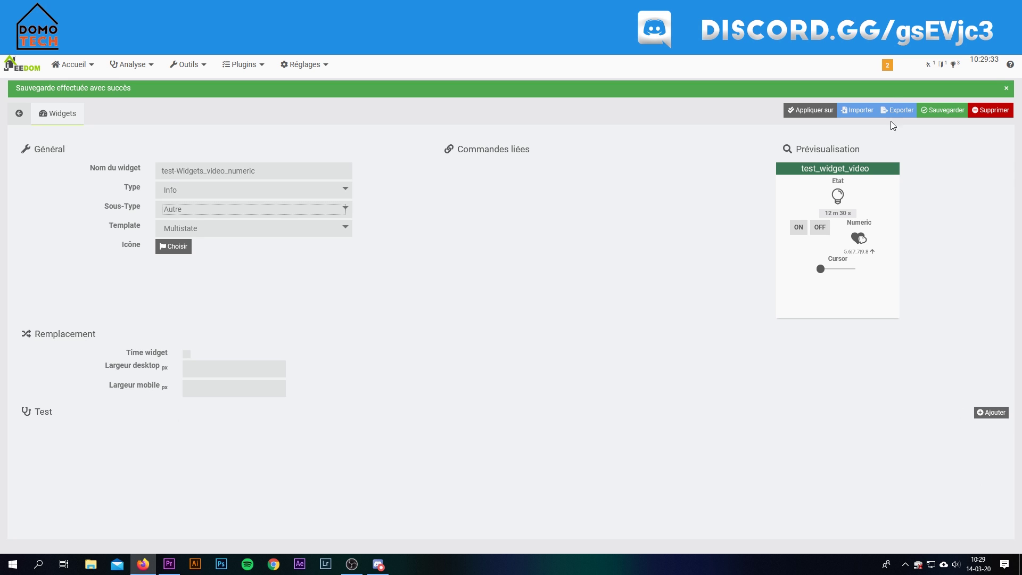
{"action": "left_click", "coordinate": [935, 117]}
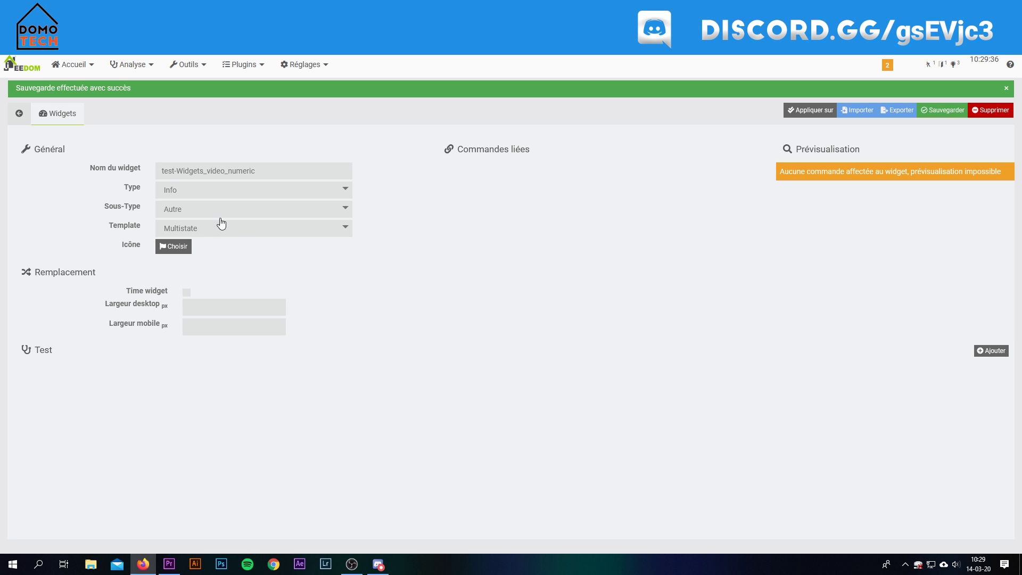
- Add five empty test rows to the Autre widget
{"action": "left_click", "coordinate": [992, 350]}
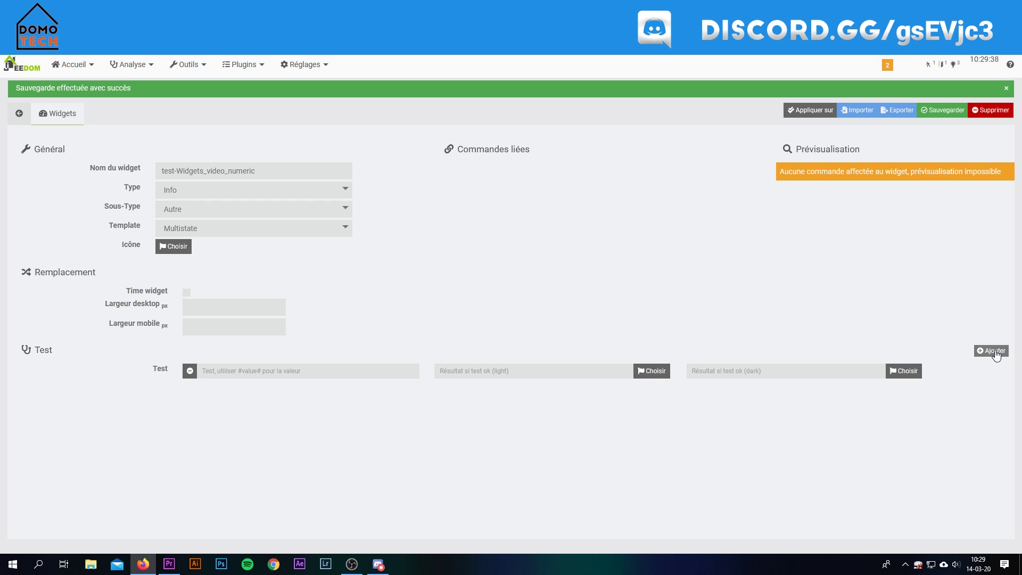
{"action": "left_click", "coordinate": [994, 352]}
{"action": "left_click", "coordinate": [993, 351]}
{"action": "left_click", "coordinate": [993, 352]}
{"action": "left_click", "coordinate": [995, 352]}
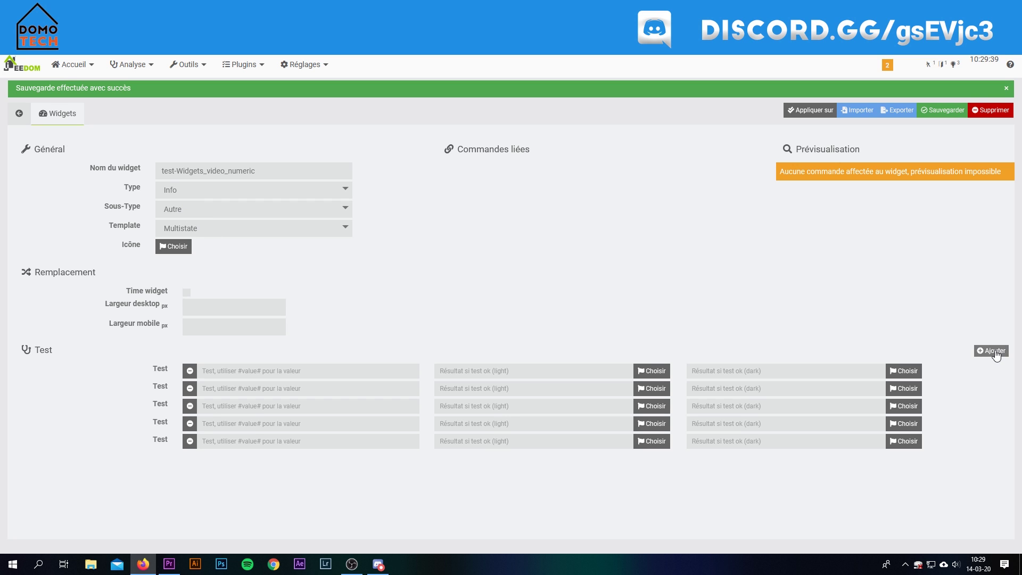
{"action": "left_click", "coordinate": [272, 371]}
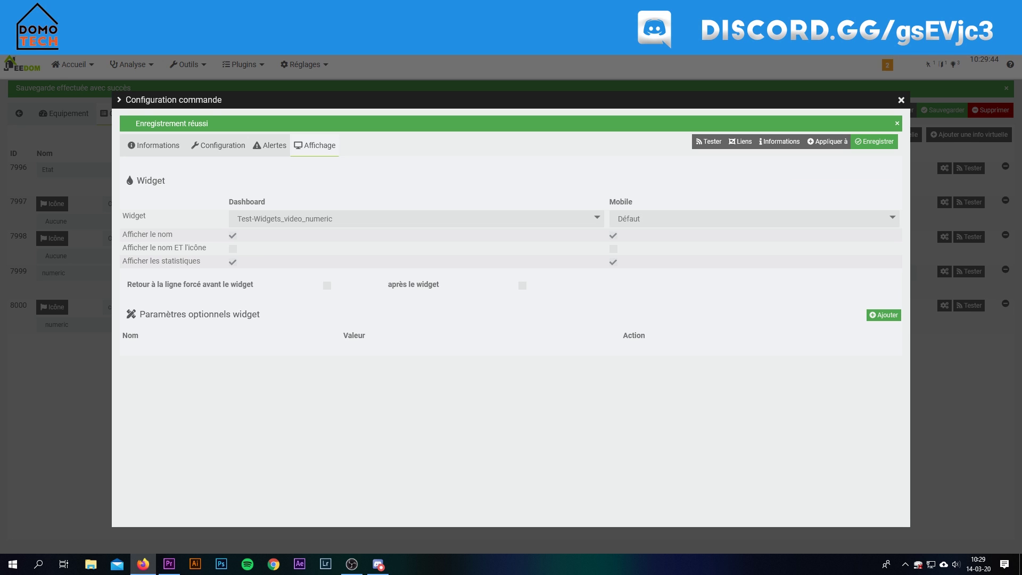
- Open the commands of the Meteo equipment in the weather plugin and test the Condition +2 command for its text value
{"action": "mouse_move", "coordinate": [238, 58]}
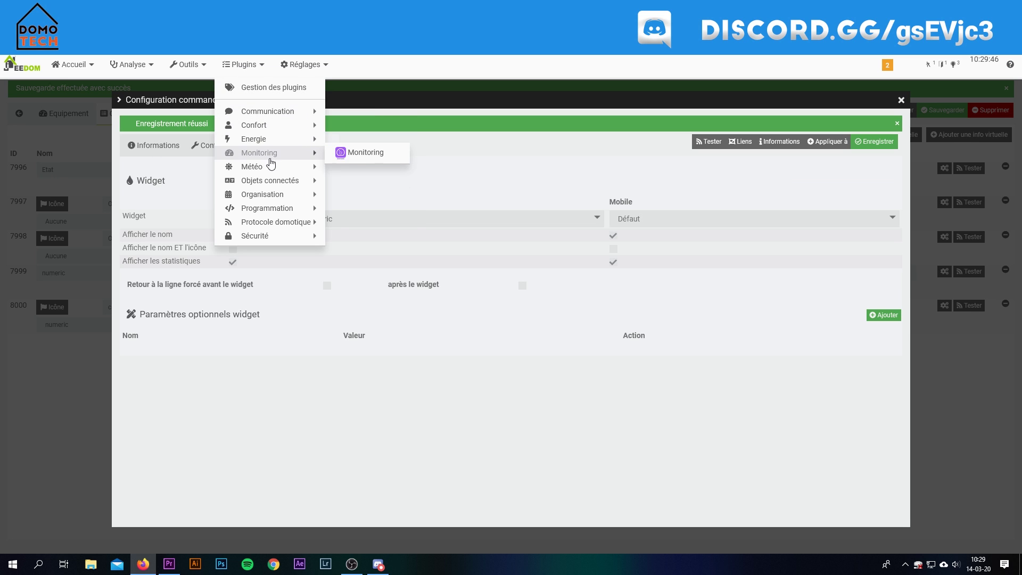
{"action": "mouse_move", "coordinate": [269, 167]}
{"action": "left_click", "coordinate": [386, 175]}
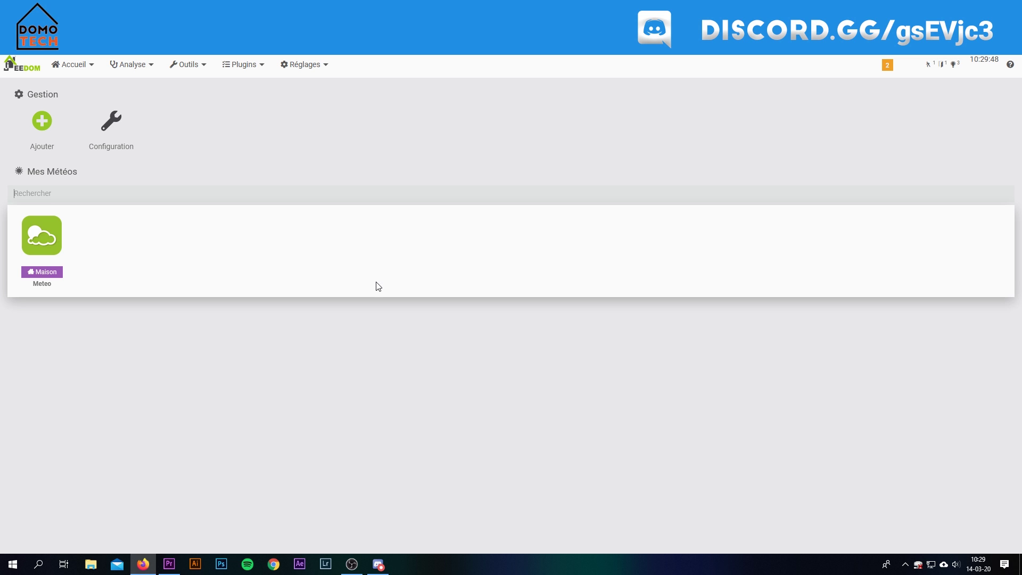
{"action": "left_click", "coordinate": [39, 240]}
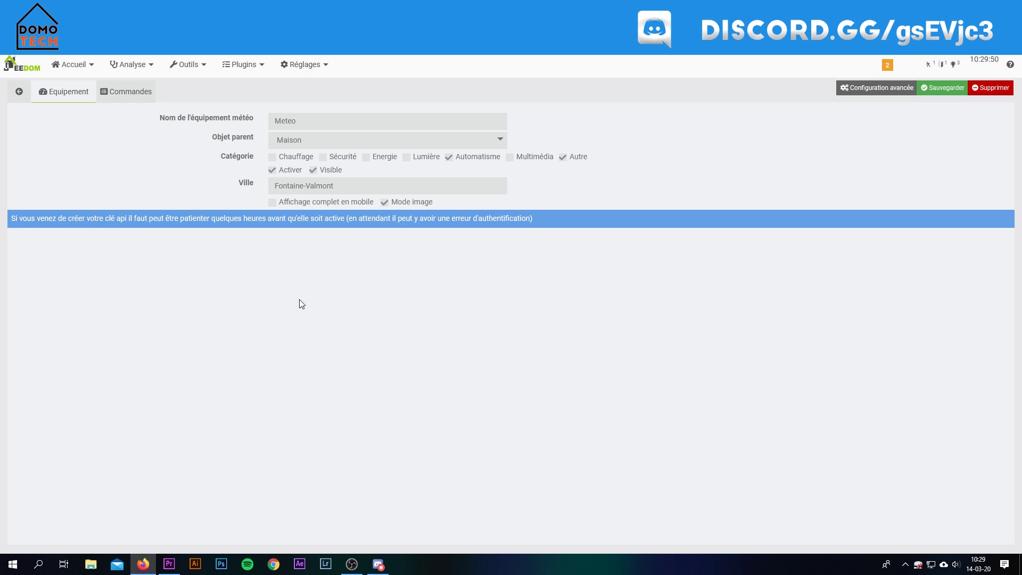
{"action": "left_click", "coordinate": [128, 94]}
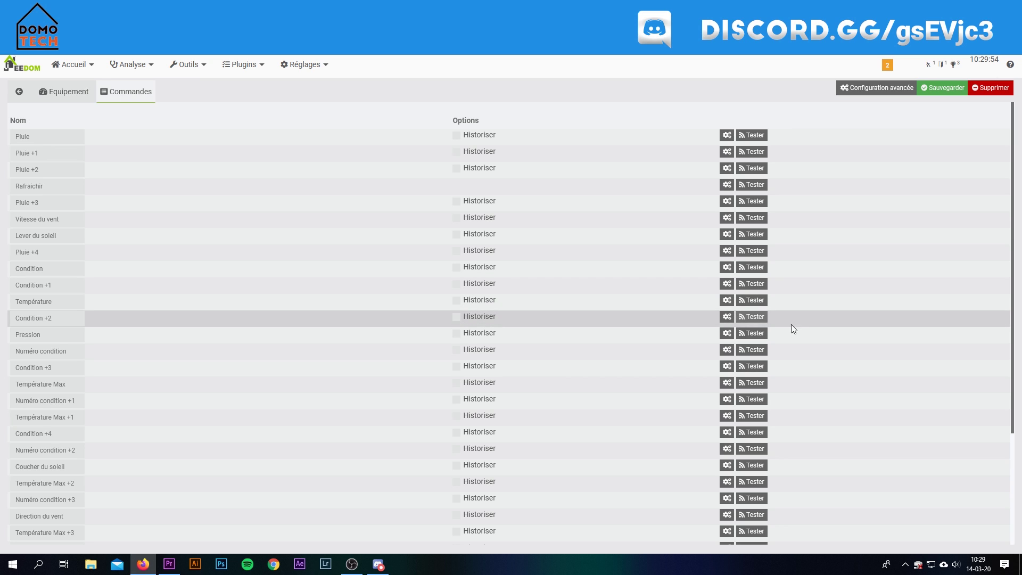
{"action": "left_click", "coordinate": [748, 322]}
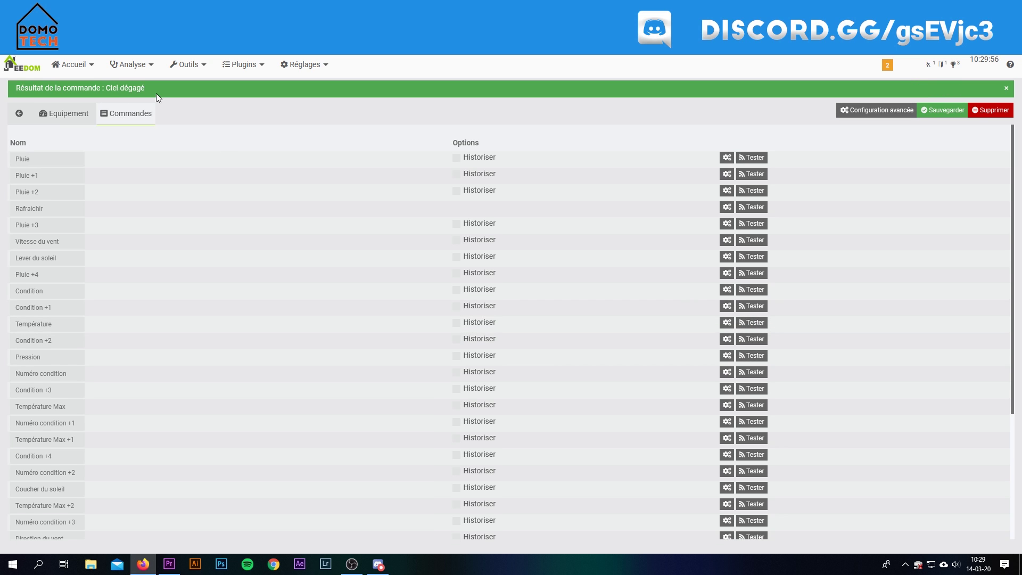
- Set the first test of the Autre widget to #value# == "ciel dégagé"
{"action": "key", "text": "ctrl+Tab"}
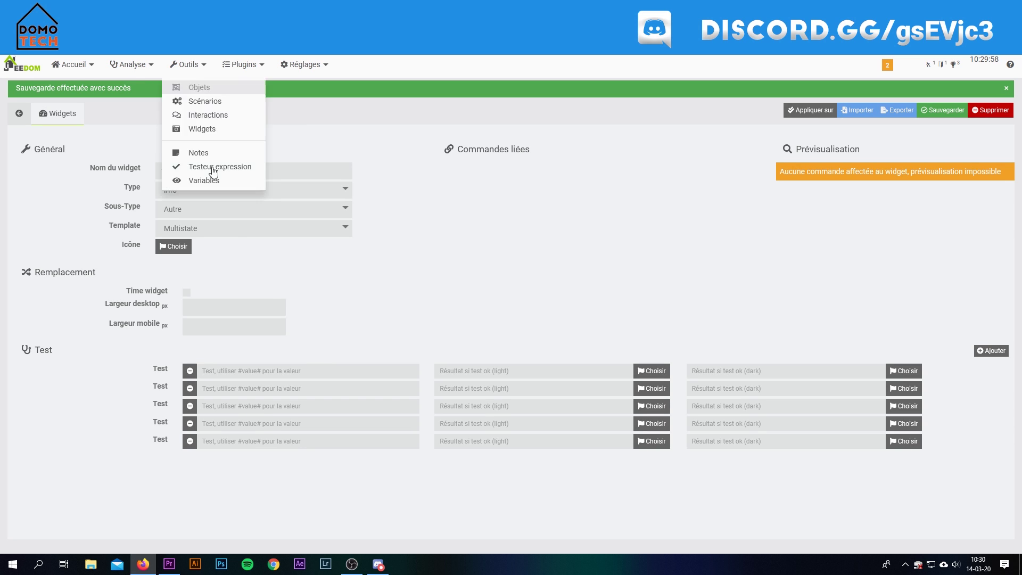
{"action": "left_click", "coordinate": [223, 370]}
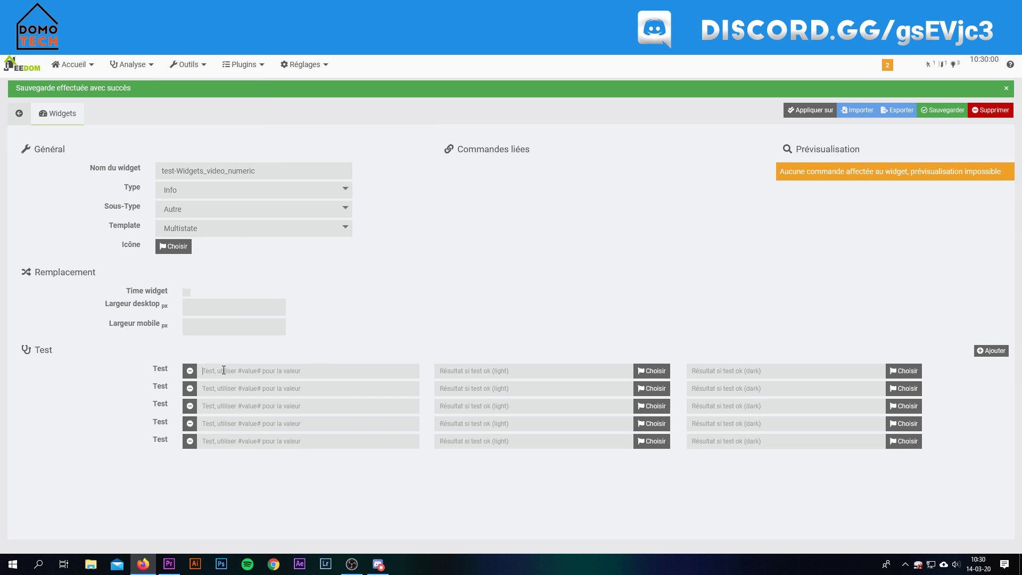
{"action": "type", "text": "#value# == \"ciel dégagé\""}
- Set the light-theme result of the "ciel dégagé" test to the meteo-soleil icon and save the widget
{"action": "left_click", "coordinate": [656, 373]}
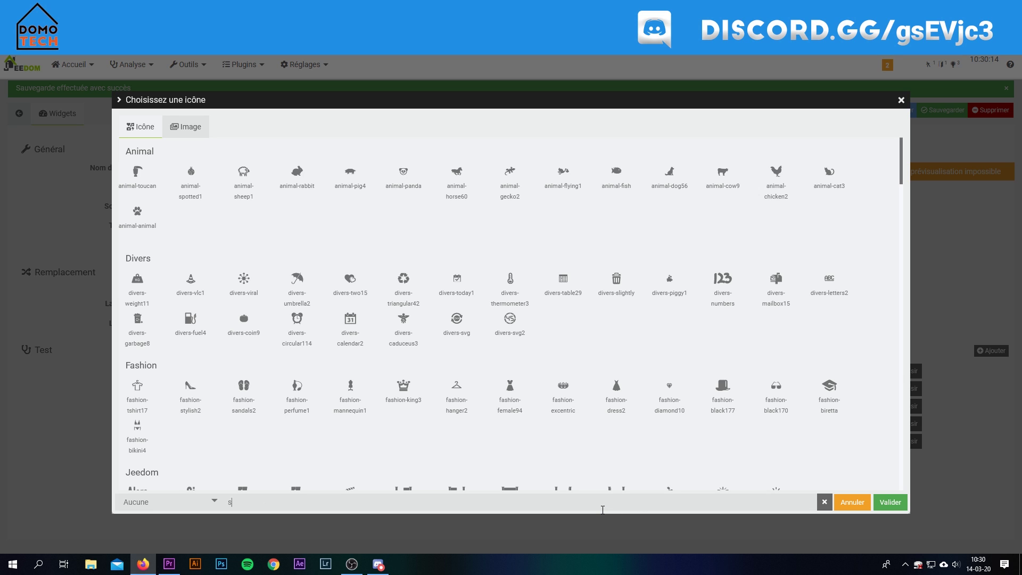
{"action": "type", "text": "soleol"}
{"action": "key", "text": "BackSpace"}
{"action": "key", "text": "BackSpace"}
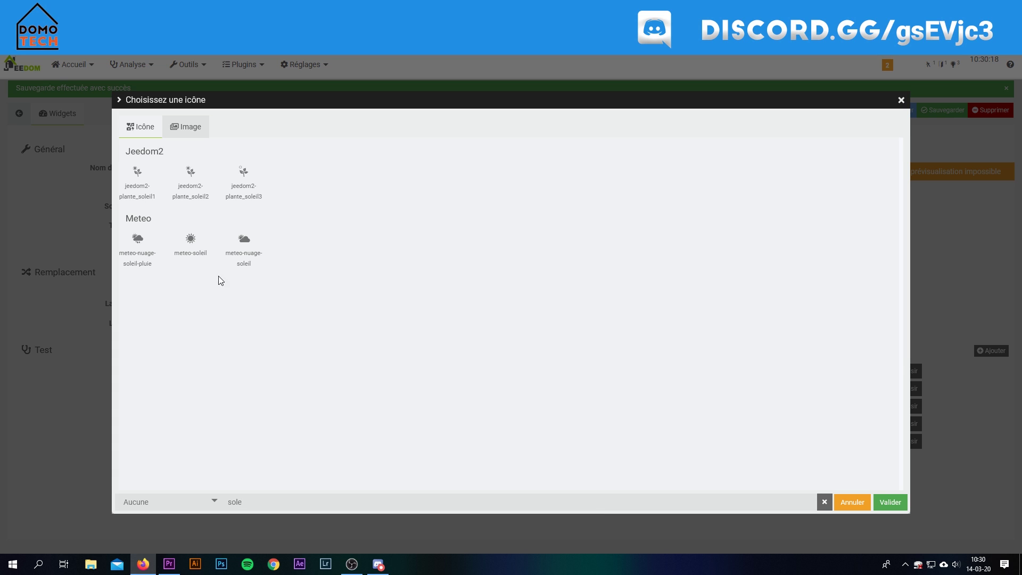
{"action": "left_click", "coordinate": [191, 242]}
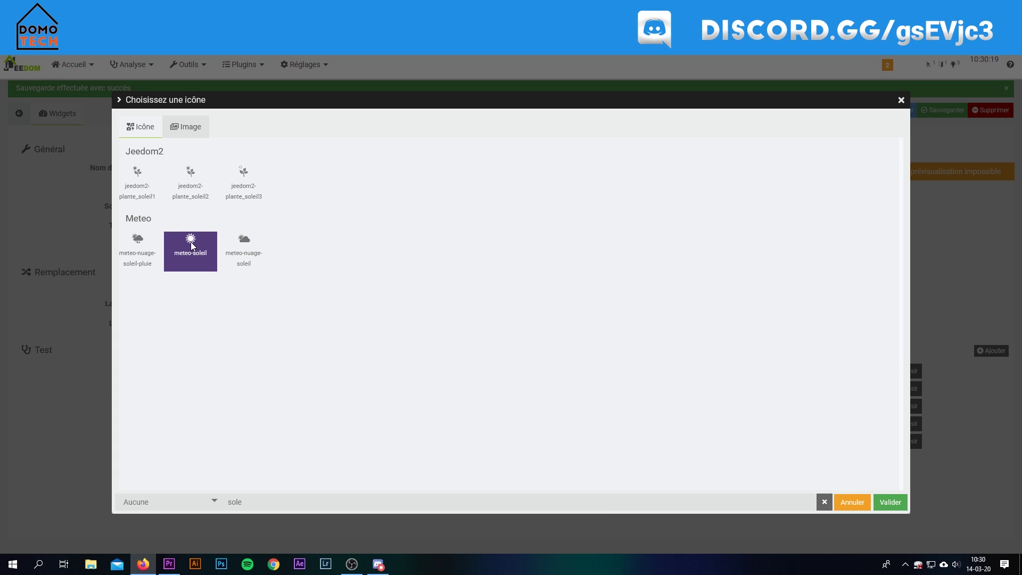
{"action": "left_click", "coordinate": [891, 502]}
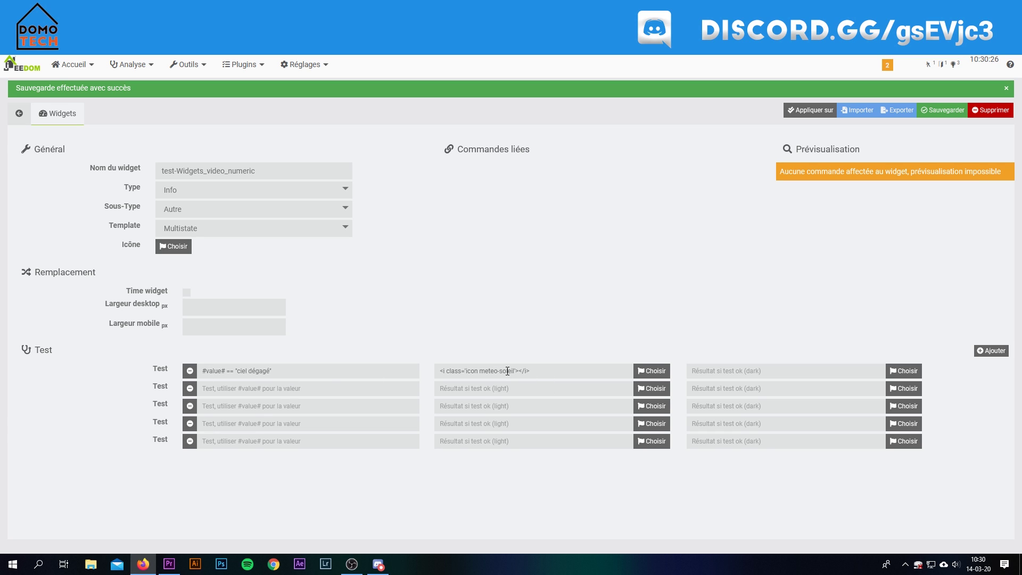
{"action": "left_click", "coordinate": [942, 110]}
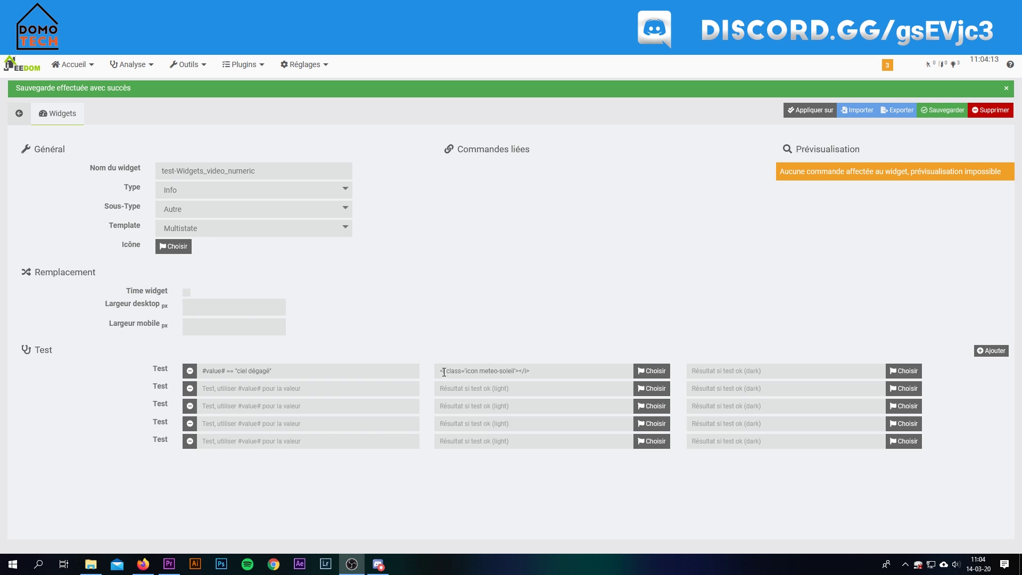
{"action": "left_click", "coordinate": [437, 369]}
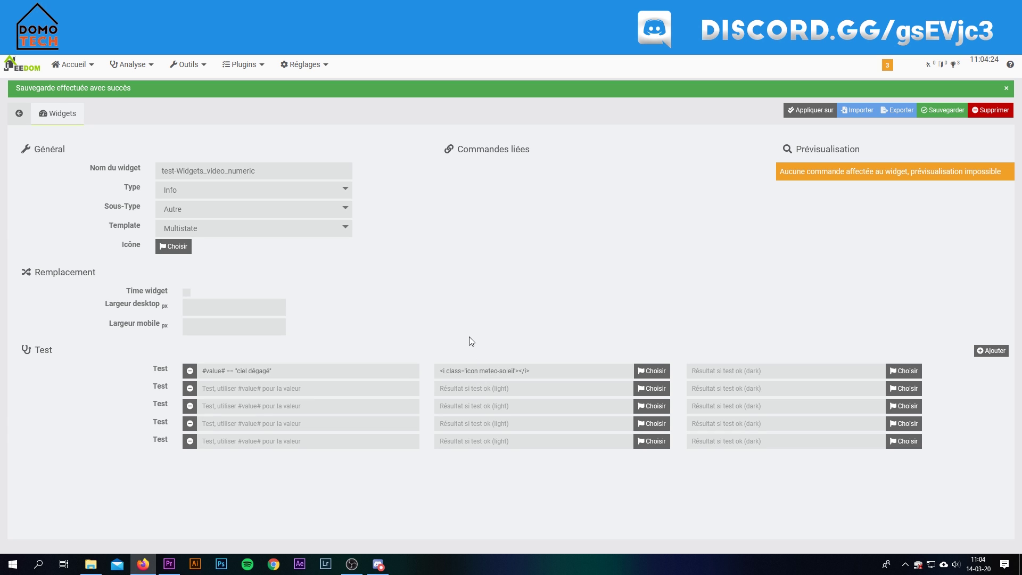
- Change the widget's subtype to Binaire and its template to Img
{"action": "left_click", "coordinate": [218, 209]}
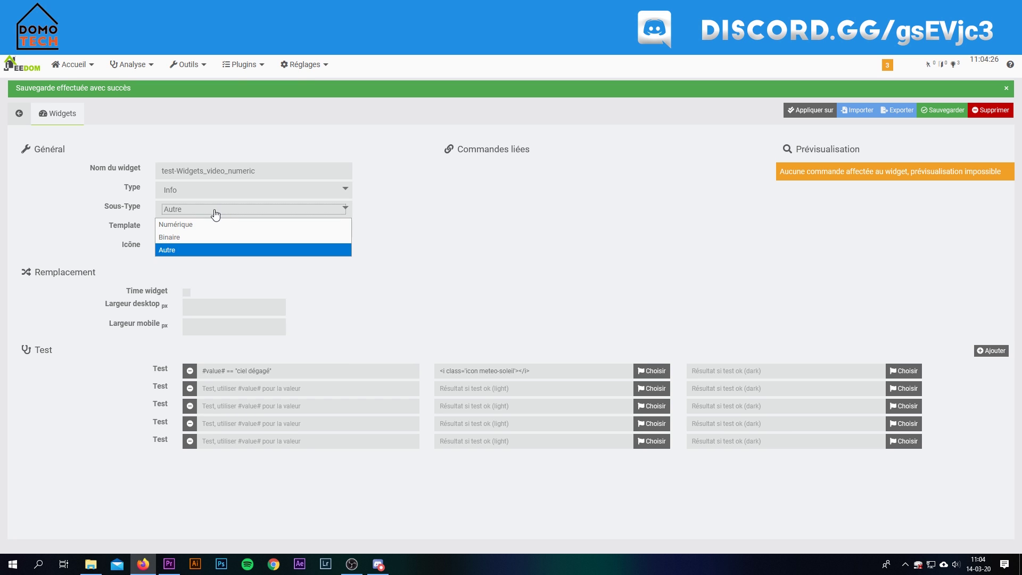
{"action": "left_click", "coordinate": [187, 237]}
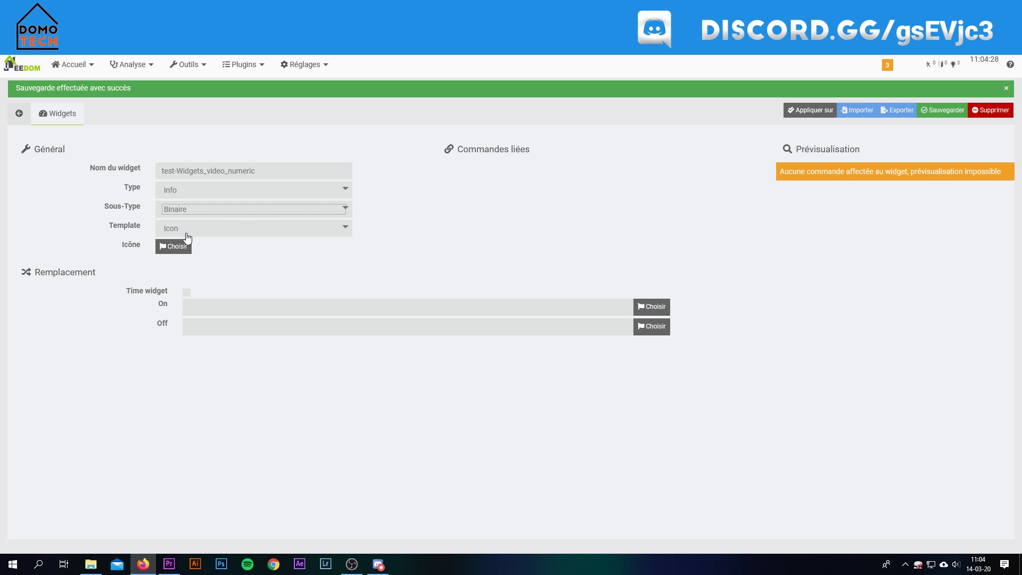
{"action": "left_click", "coordinate": [188, 235]}
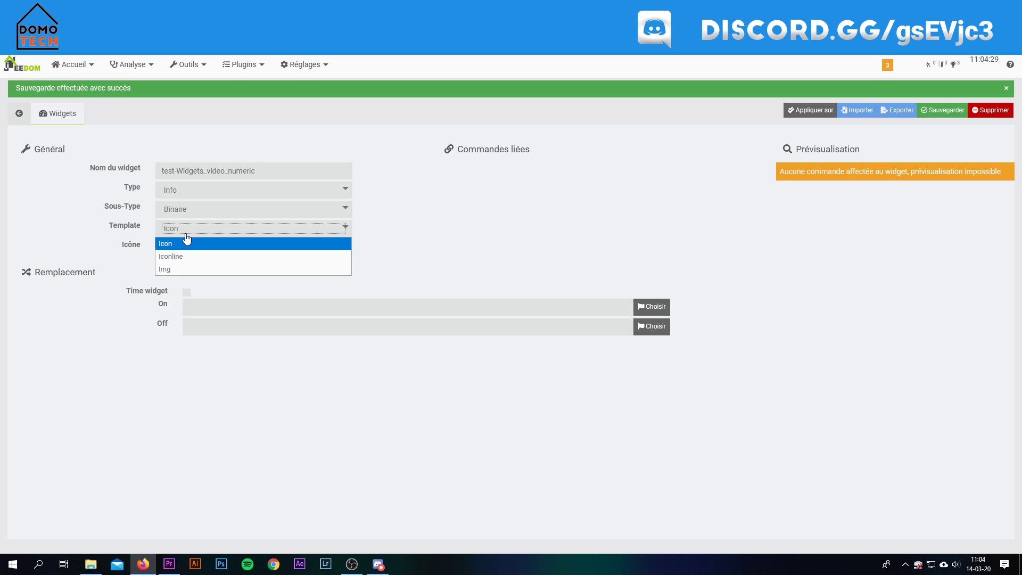
{"action": "left_click", "coordinate": [166, 273]}
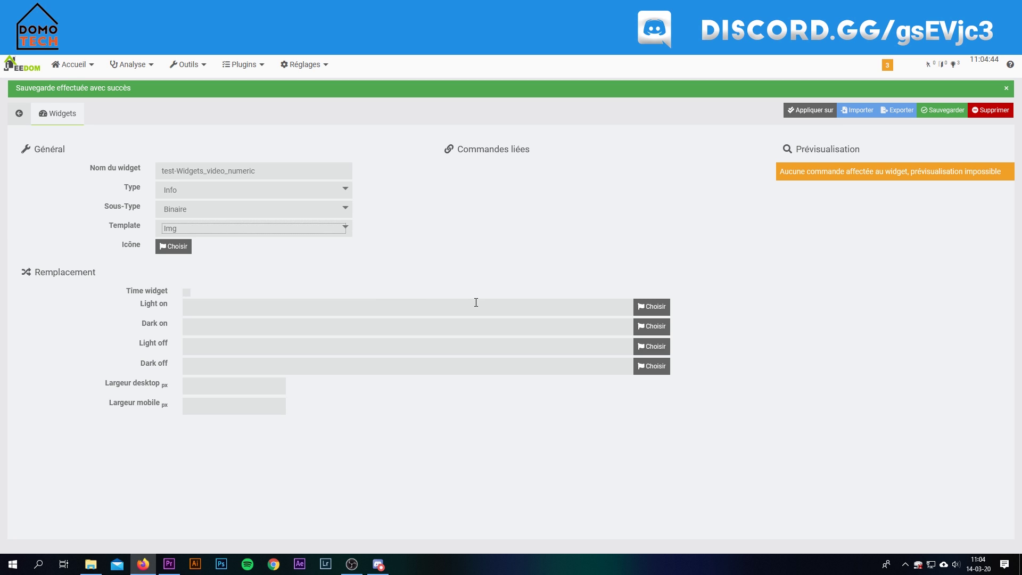
- Upload the poele-pellet-crazy.png image file from the computer to the image library through the Light on picker
{"action": "left_click", "coordinate": [651, 314]}
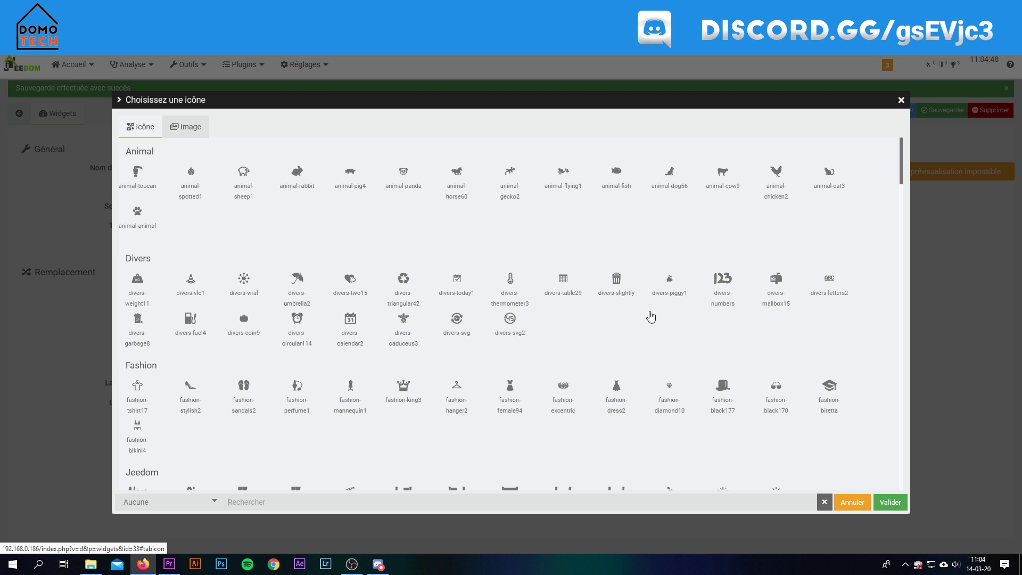
{"action": "left_click", "coordinate": [197, 131]}
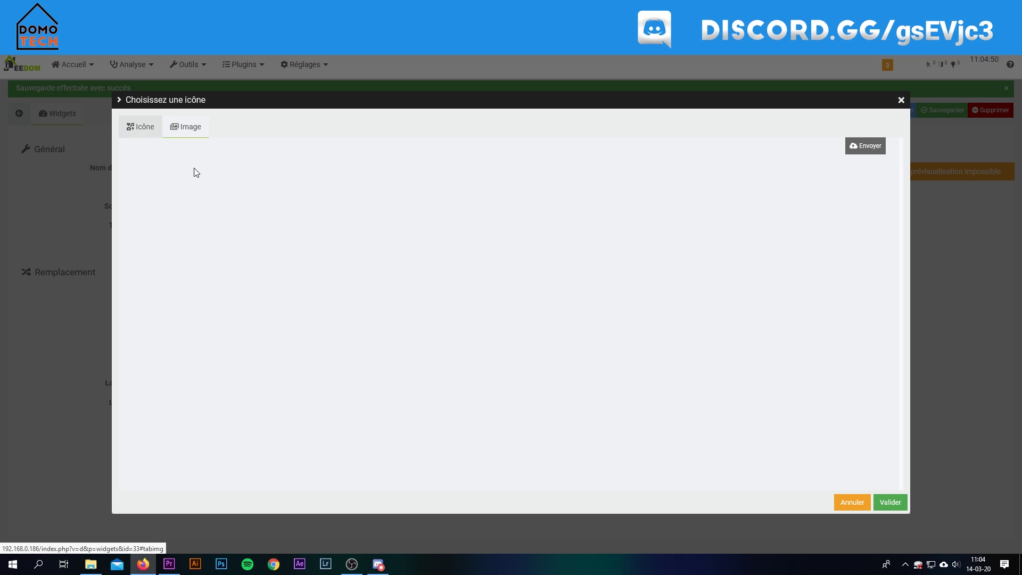
{"action": "left_click", "coordinate": [858, 145]}
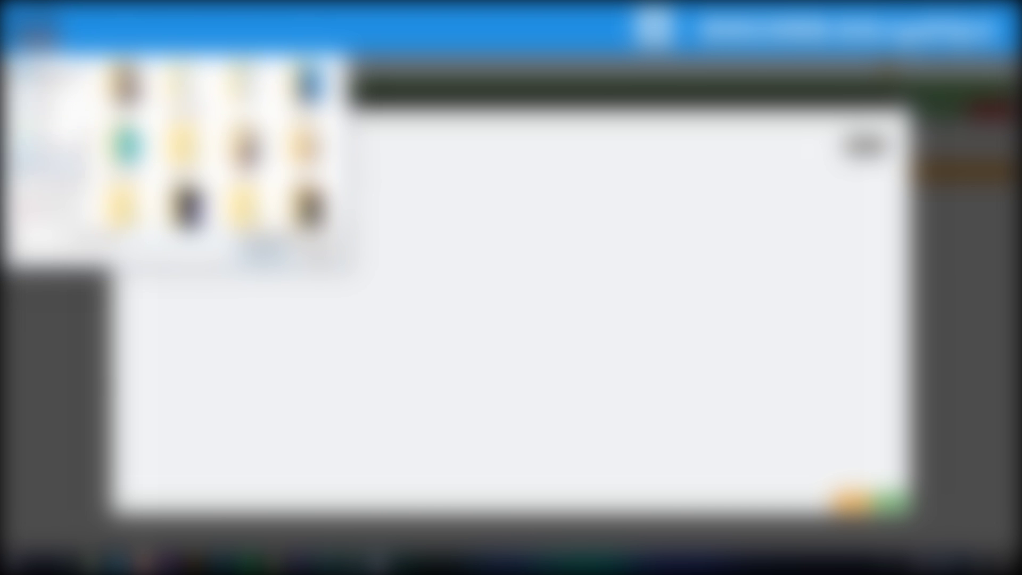
{"action": "double_click", "coordinate": [183, 147]}
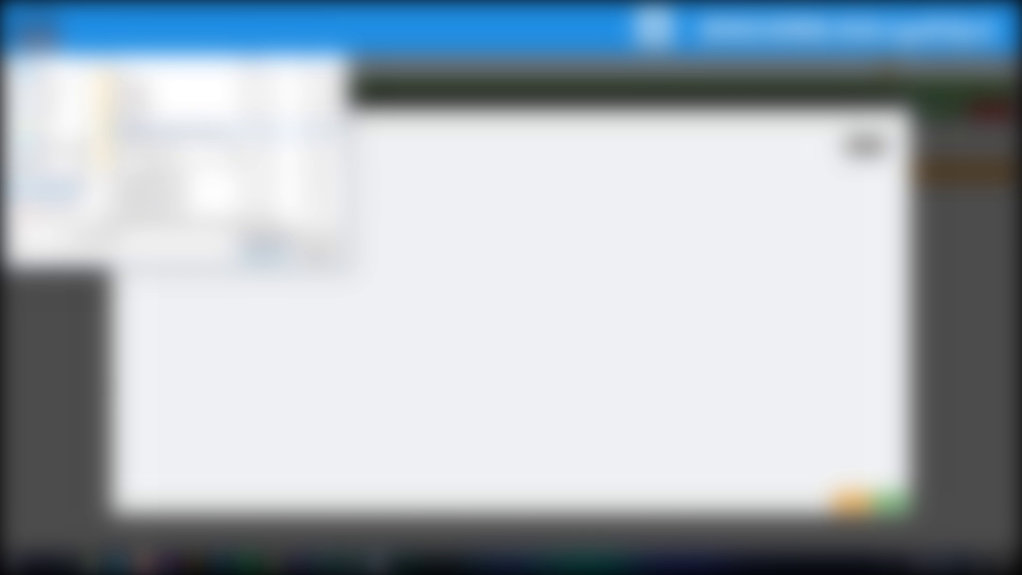
{"action": "double_click", "coordinate": [213, 182]}
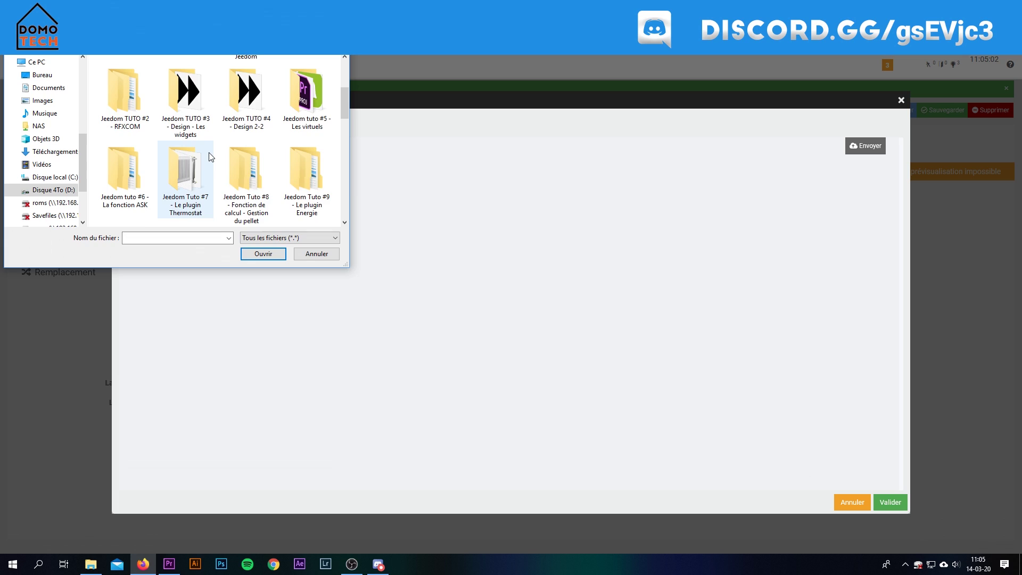
{"action": "scroll", "coordinate": [186, 176], "scroll_direction": "down", "scroll_amount": 2}
{"action": "double_click", "coordinate": [183, 173]}
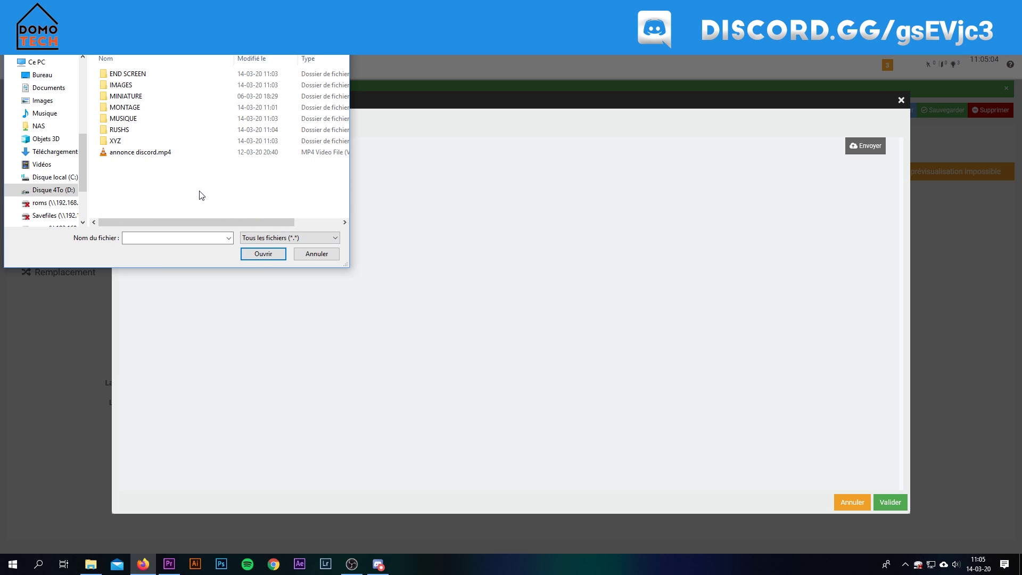
{"action": "double_click", "coordinate": [120, 142]}
{"action": "double_click", "coordinate": [123, 88]}
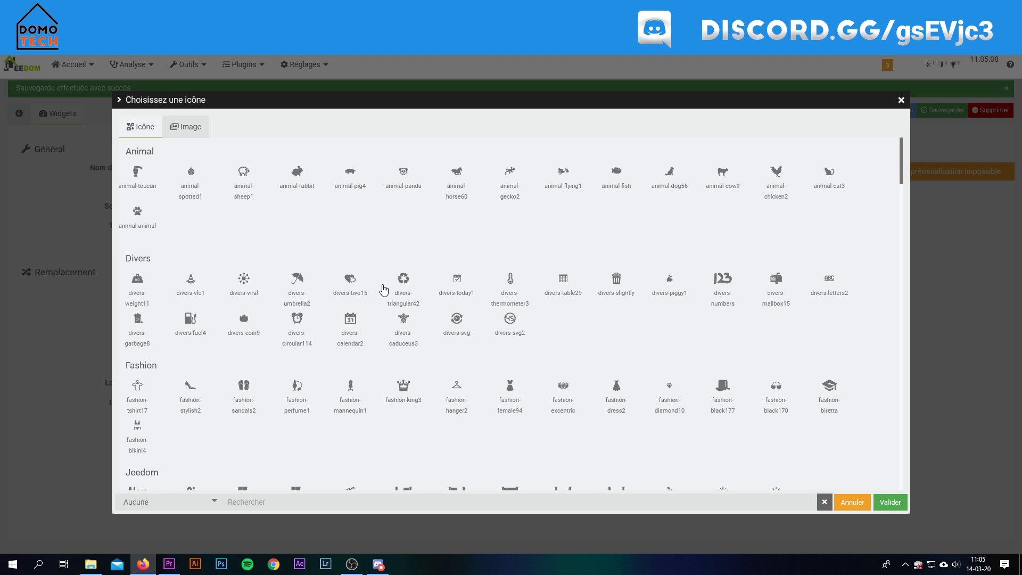
{"action": "left_click", "coordinate": [888, 502]}
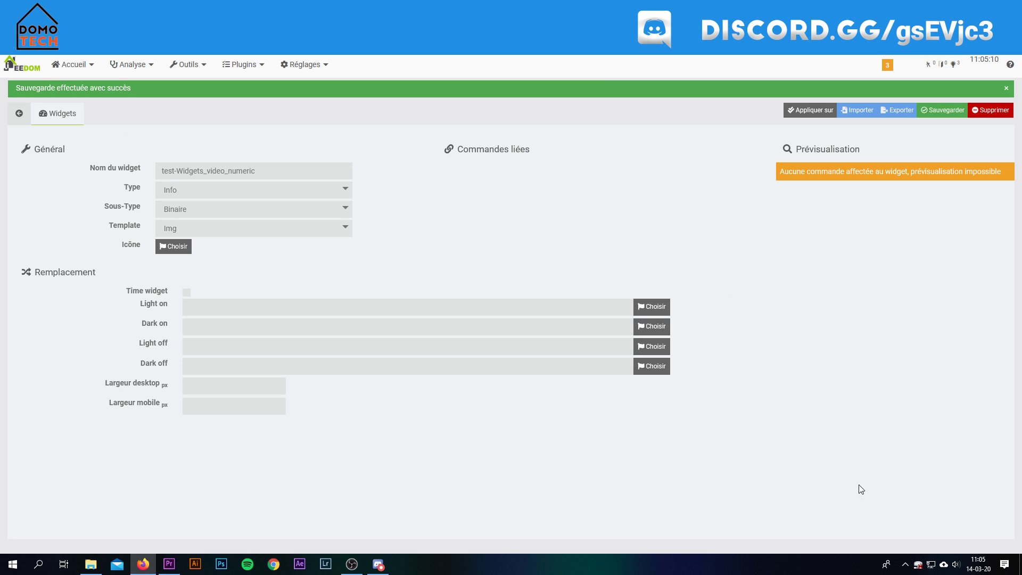
- Assign the uploaded poele-pellet image to the Light on state
{"action": "left_click", "coordinate": [650, 323]}
{"action": "left_click", "coordinate": [190, 127]}
{"action": "left_click", "coordinate": [145, 171]}
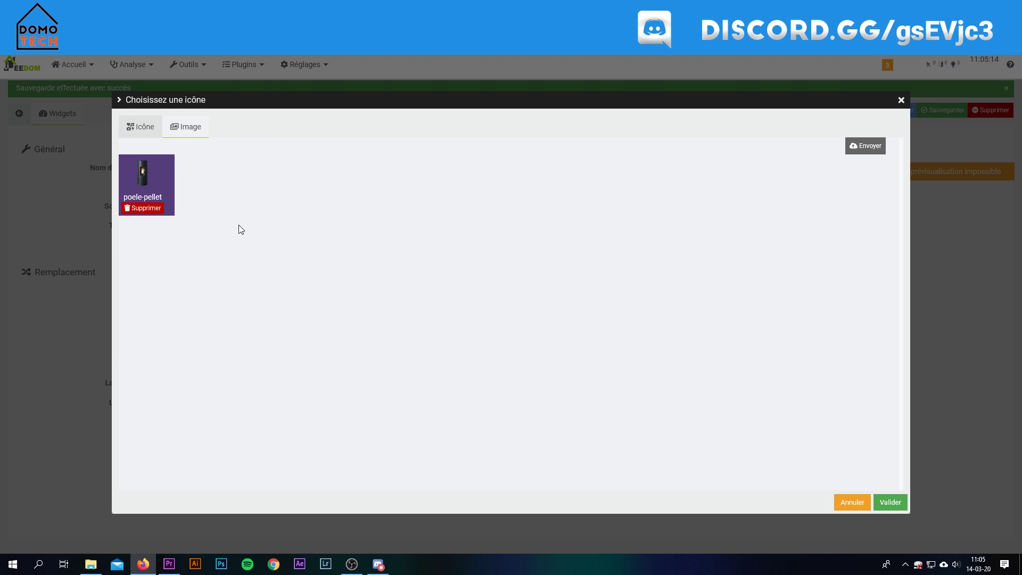
{"action": "left_click", "coordinate": [893, 503]}
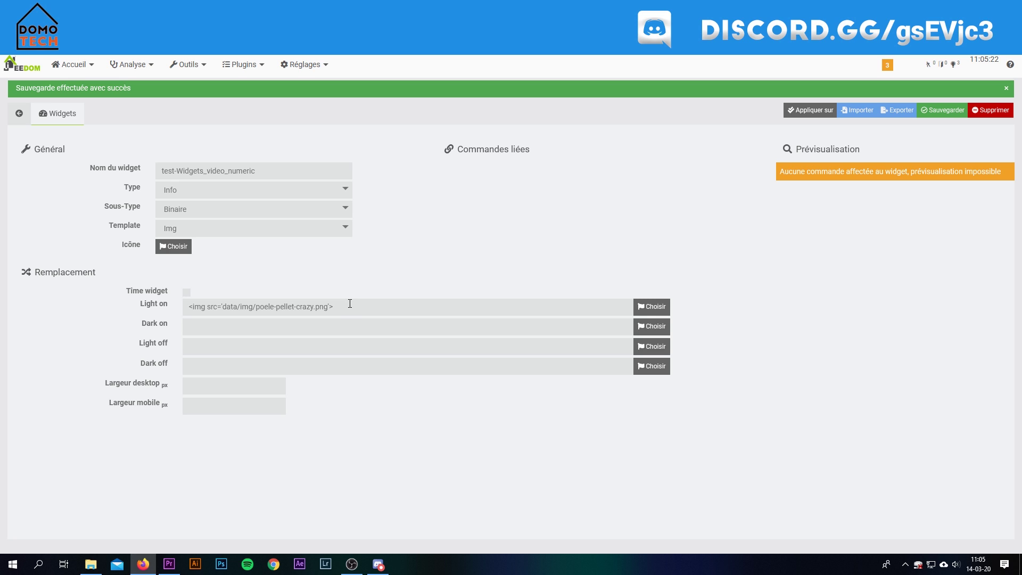
- Copy the Light on image tag into the Light off field
{"action": "left_click_drag", "start_coordinate": [350, 303], "coordinate": [154, 309]}
{"action": "type", "text": "<i class='icon animal-chicken2'></i>"}
{"action": "key", "text": "ctrl+z"}
{"action": "key", "text": "ctrl+c"}
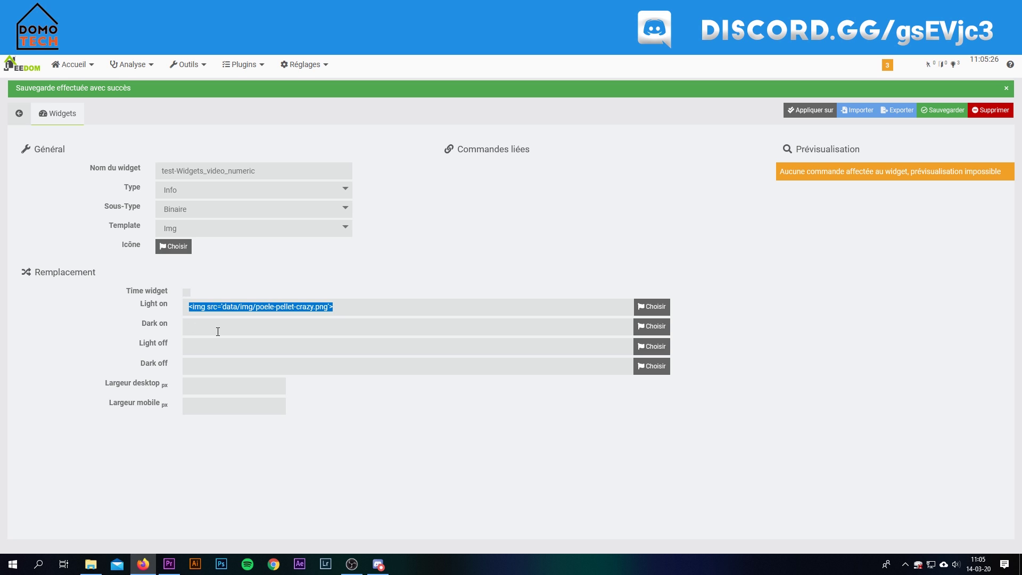
{"action": "left_click", "coordinate": [218, 346]}
{"action": "key", "text": "ctrl+v"}
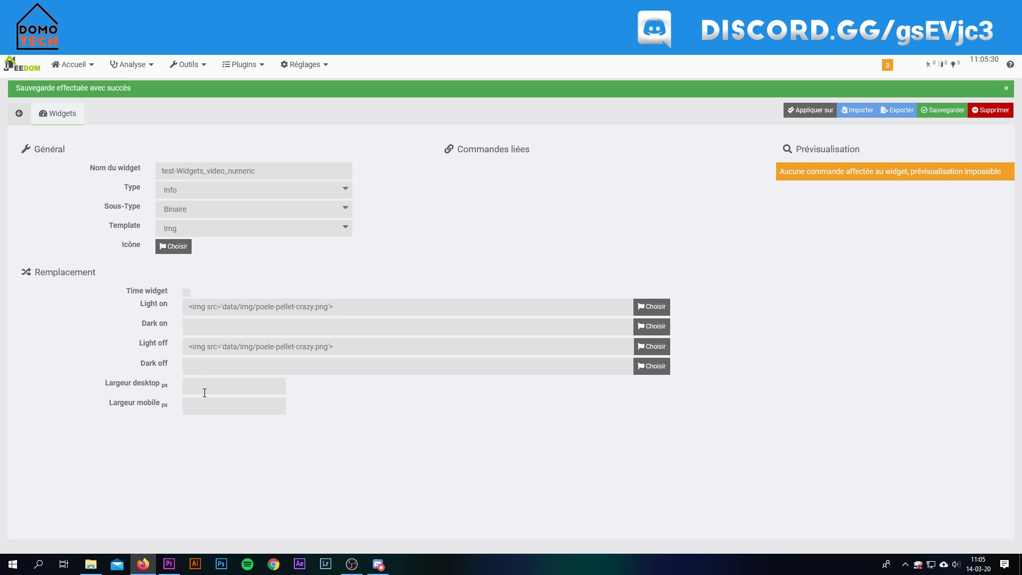
- Wrap the Light off image tag in <div style="opacity:0.3;"> and </div>, and save the widget
{"action": "key", "text": "Home"}
{"action": "type", "text": "<DIV Q"}
{"action": "key", "text": "BackSpace"}
{"action": "key", "text": "BackSpace"}
{"action": "key", "text": "BackSpace"}
{"action": "key", "text": "BackSpace"}
{"action": "key", "text": "BackSpace"}
{"action": "type", "text": "div style"}
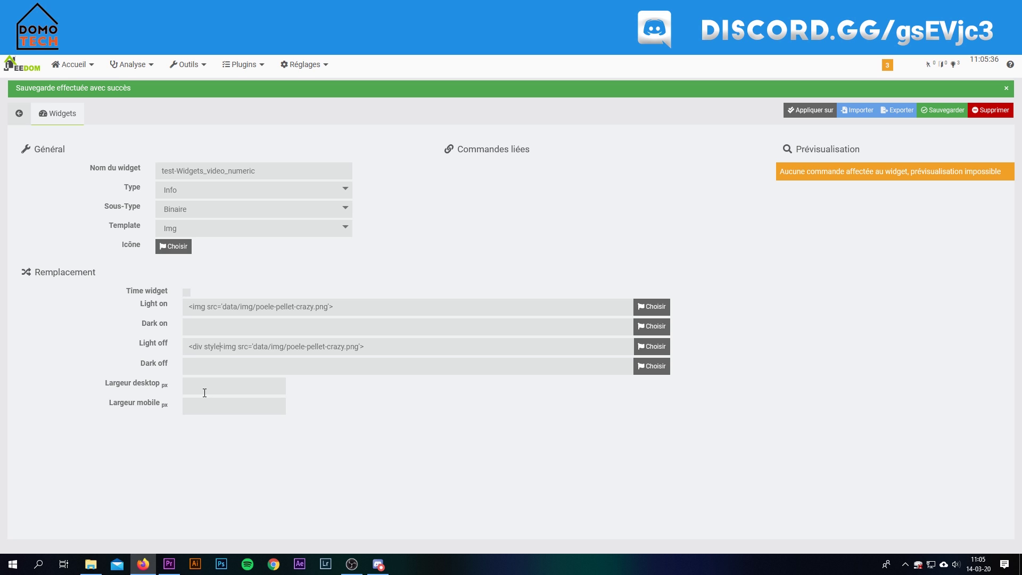
{"action": "type", "text": "=\"opacity"}
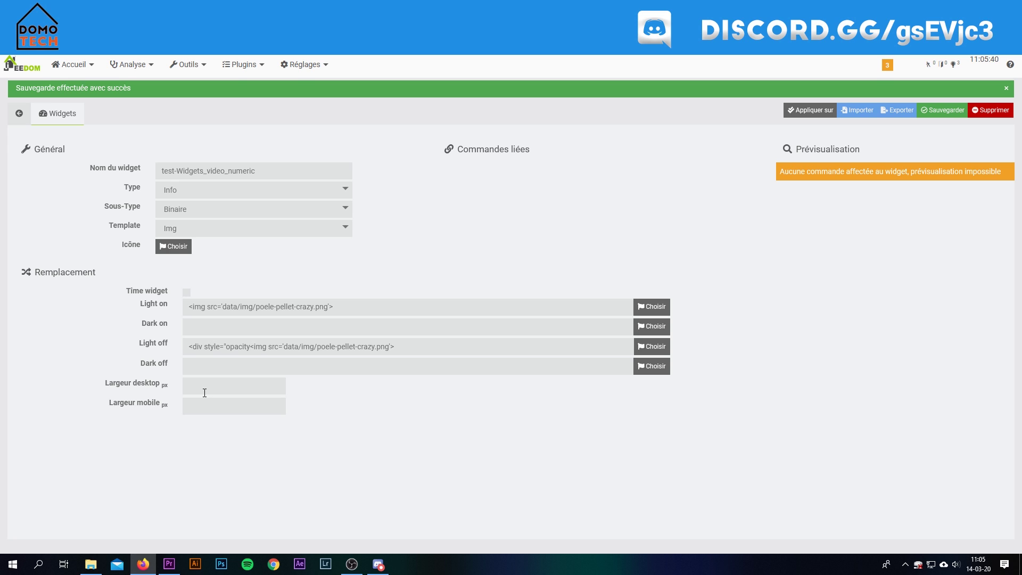
{"action": "type", "text": ":0.3;\">"}
{"action": "type", "text": "</div>"}
{"action": "left_click", "coordinate": [956, 111]}
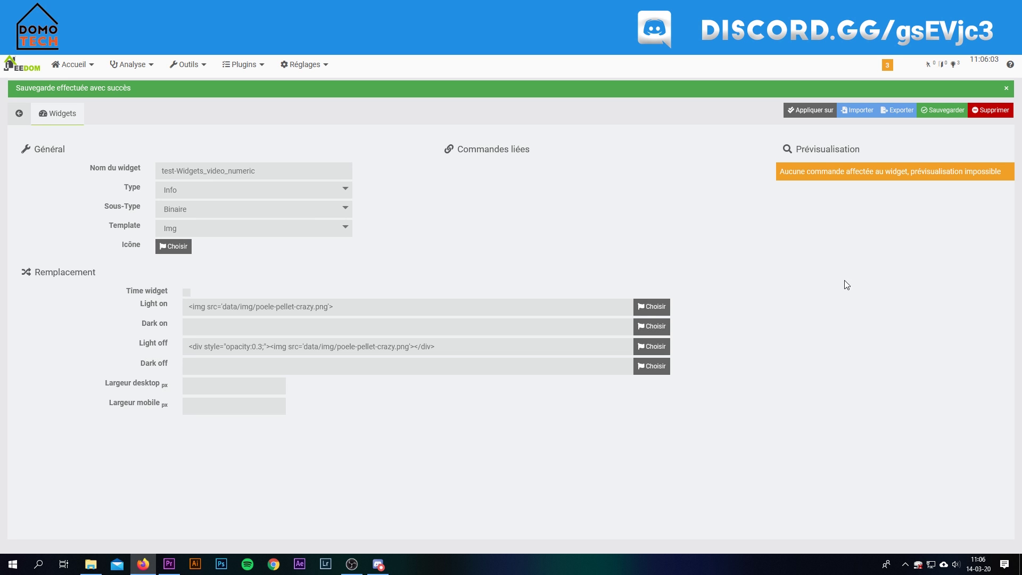
- Apply the widget to the Etat command of the test_widget_video equipment
{"action": "left_click", "coordinate": [817, 111]}
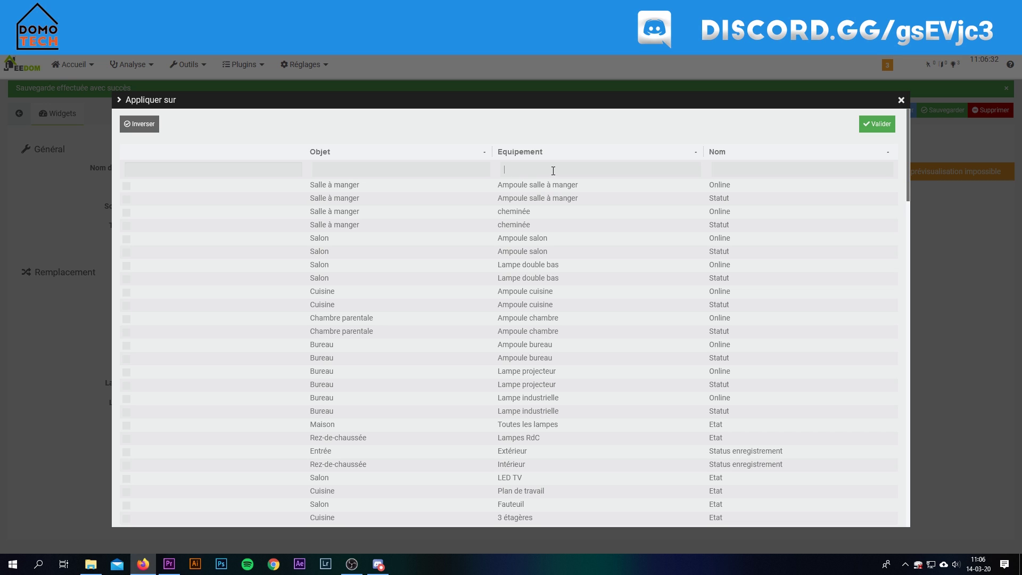
{"action": "left_click", "coordinate": [554, 170]}
{"action": "type", "text": "test"}
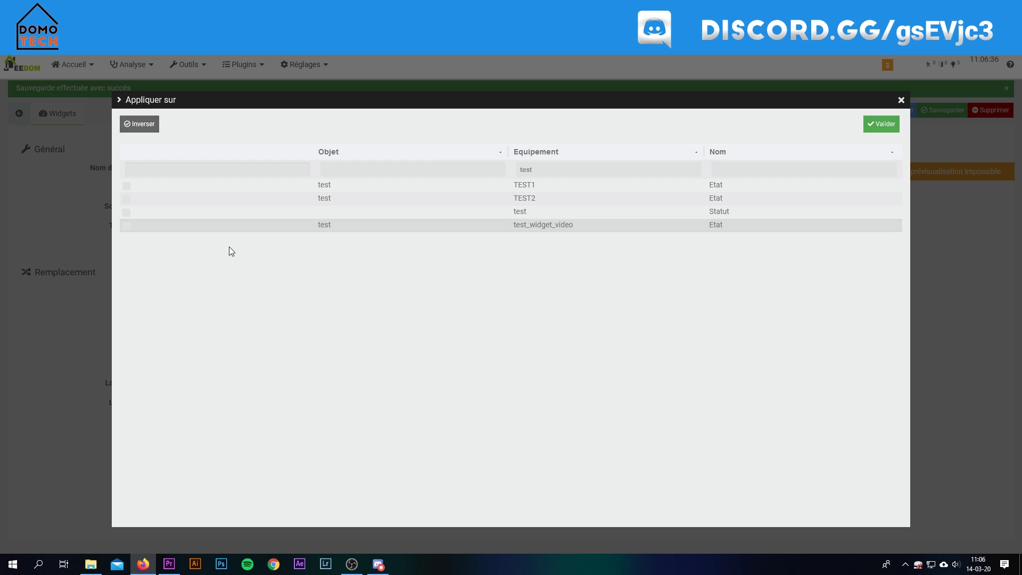
{"action": "left_click", "coordinate": [126, 226]}
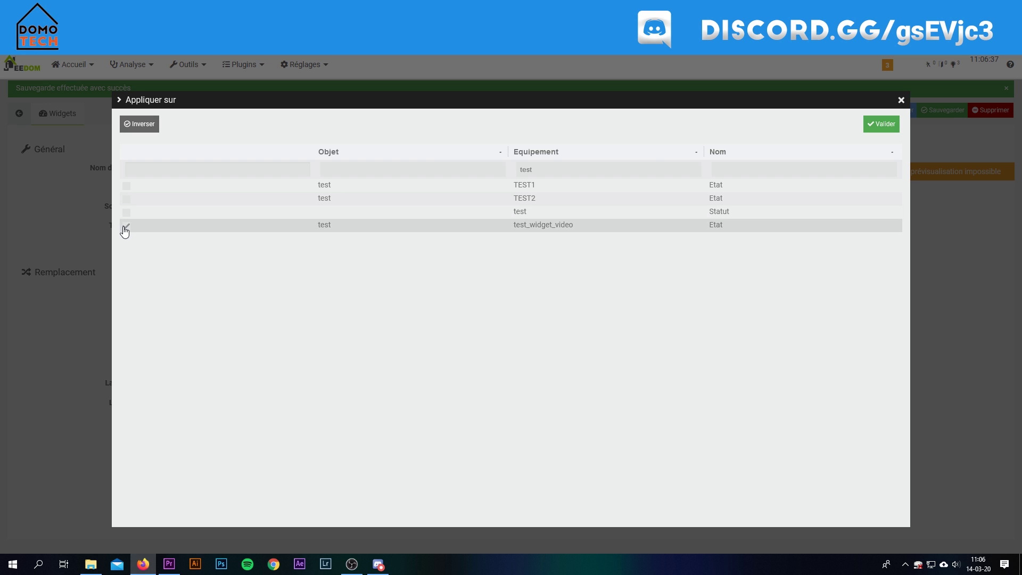
{"action": "left_click", "coordinate": [884, 124]}
{"action": "left_click", "coordinate": [901, 100]}
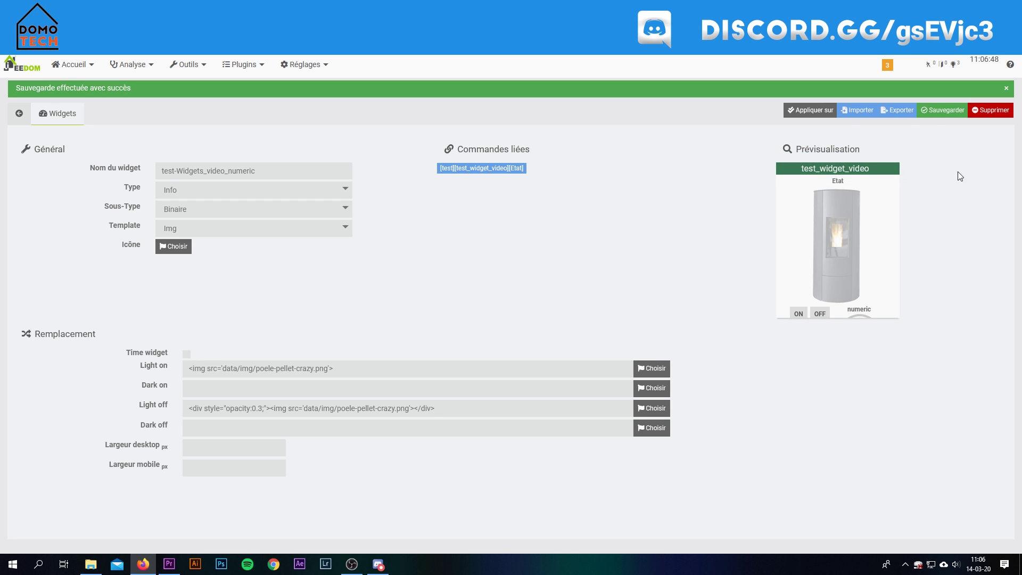
- Switch test_widget_video on and off in the preview to compare the Light on and Light off images
{"action": "left_click", "coordinate": [796, 318]}
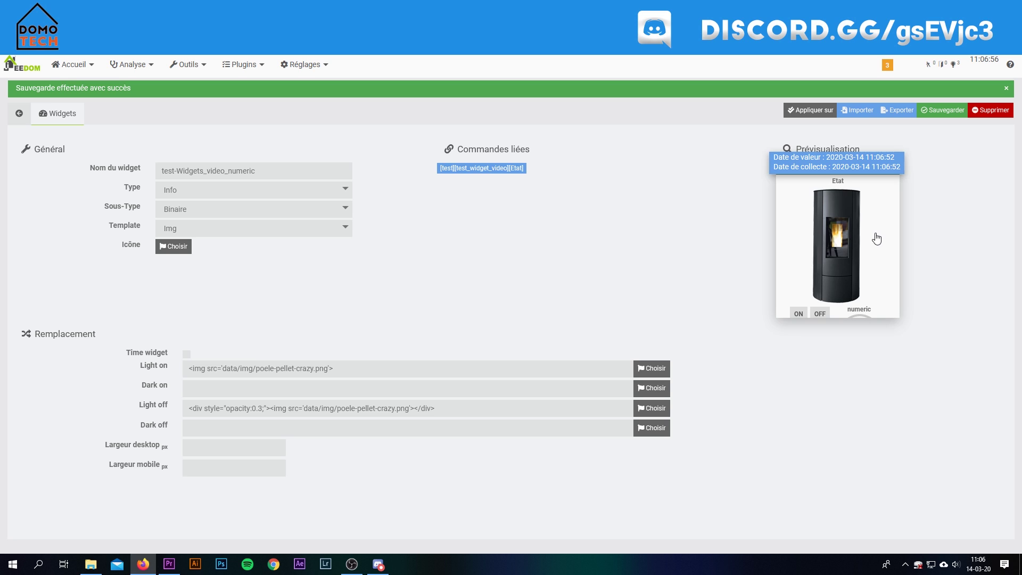
{"action": "left_click_drag", "start_coordinate": [460, 403], "coordinate": [152, 417]}
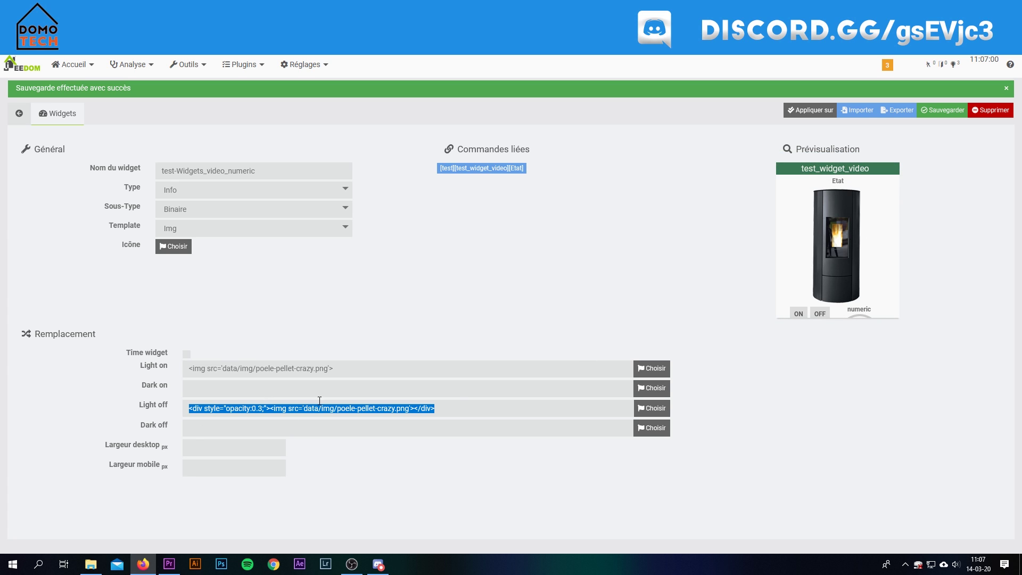
{"action": "left_click", "coordinate": [820, 316]}
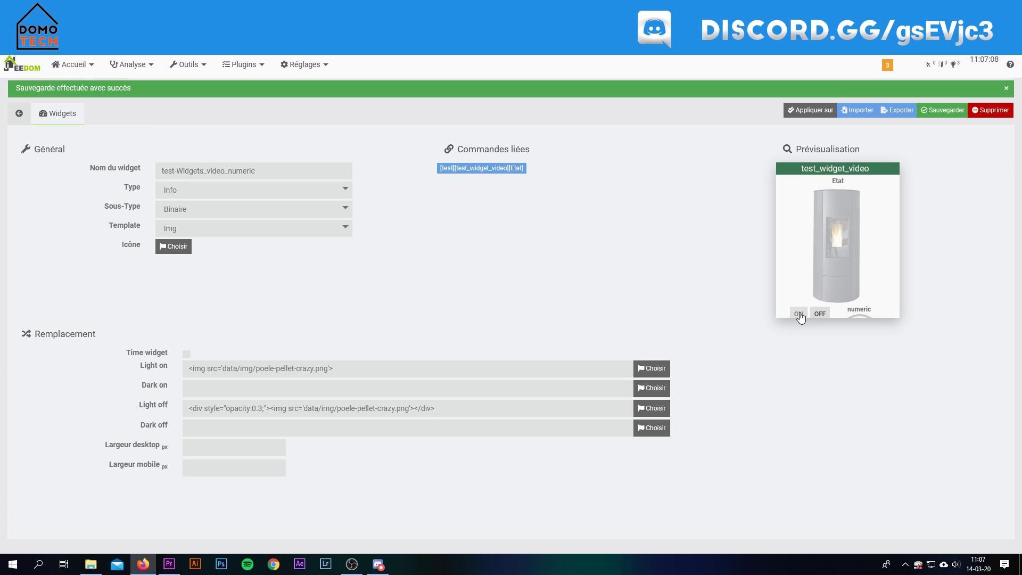
{"action": "left_click", "coordinate": [800, 316]}
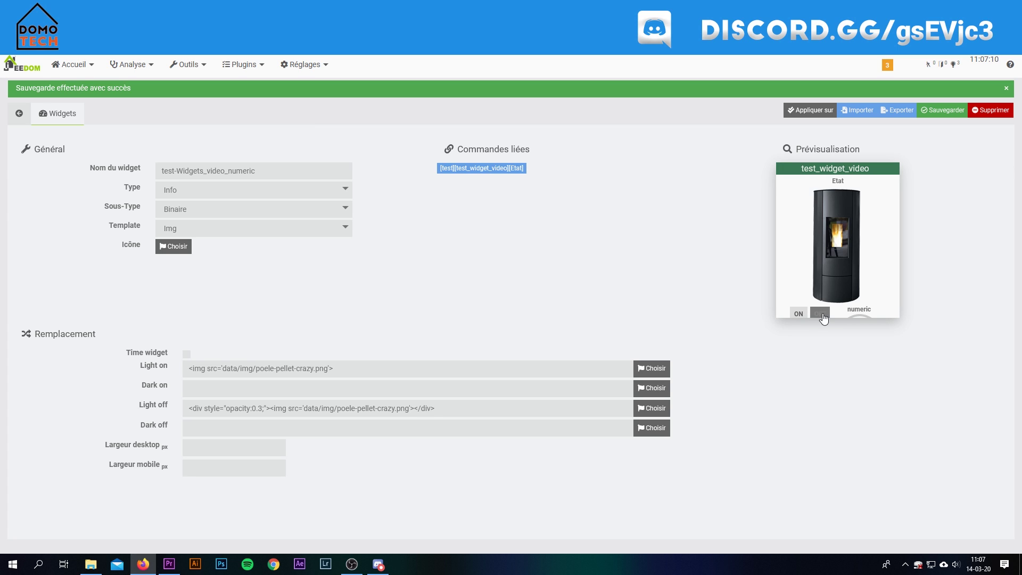
{"action": "left_click", "coordinate": [823, 316]}
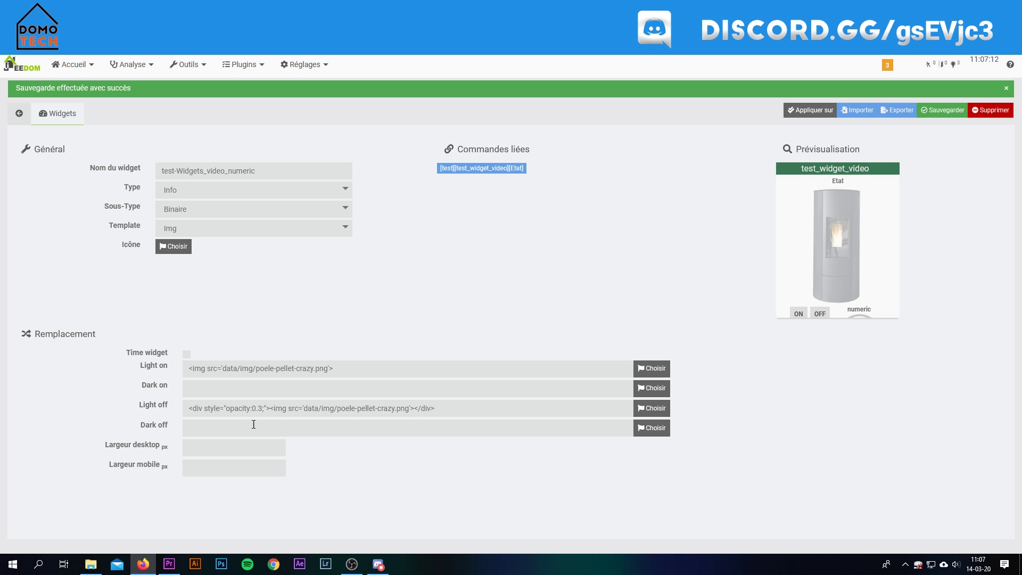
- Set the opacity in the Light off code to 0.1 and save the widget
{"action": "triple_click", "coordinate": [263, 407]}
{"action": "left_click", "coordinate": [263, 408]}
{"action": "key", "text": "BackSpace"}
{"action": "type", "text": ";"}
{"action": "type", "text": "1"}
{"action": "left_click", "coordinate": [935, 118]}
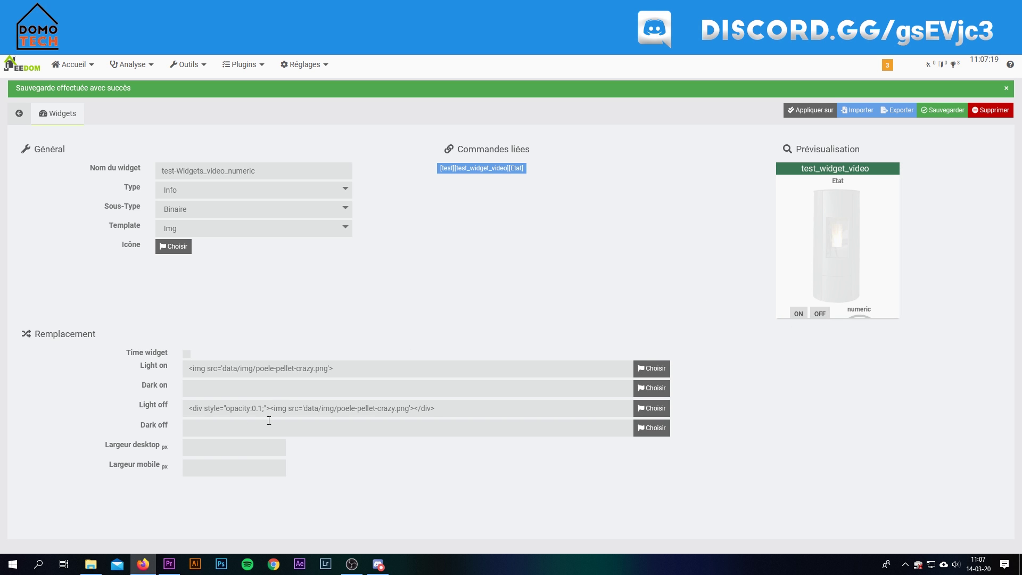
- Set the opacity in the Light off code to 0.2 and save the widget
{"action": "left_click", "coordinate": [261, 409]}
{"action": "key", "text": "BackSpace"}
{"action": "type", "text": "2"}
{"action": "left_click", "coordinate": [940, 110]}
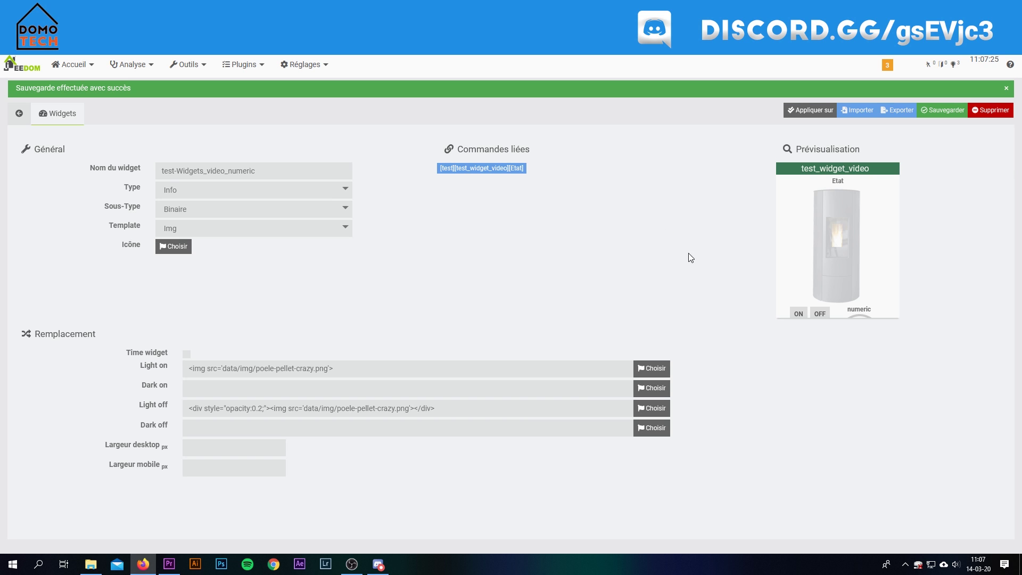
- Set the opacity in the Light off code to 0.3, save the widget and switch test_widget_video on in the preview
{"action": "left_click", "coordinate": [258, 409]}
{"action": "key", "text": "Delete"}
{"action": "type", "text": "3"}
{"action": "left_click", "coordinate": [940, 110]}
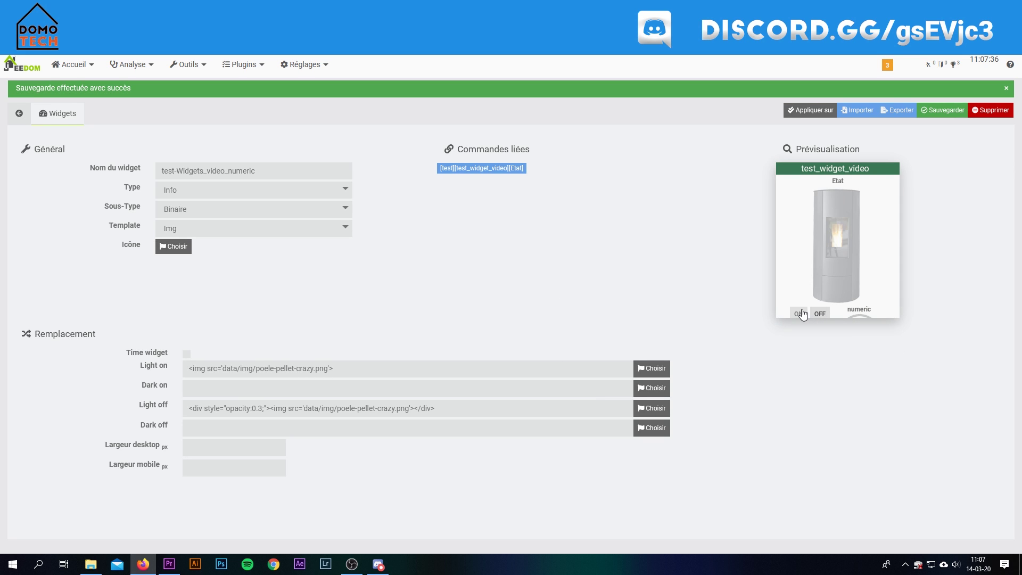
{"action": "left_click", "coordinate": [803, 315]}
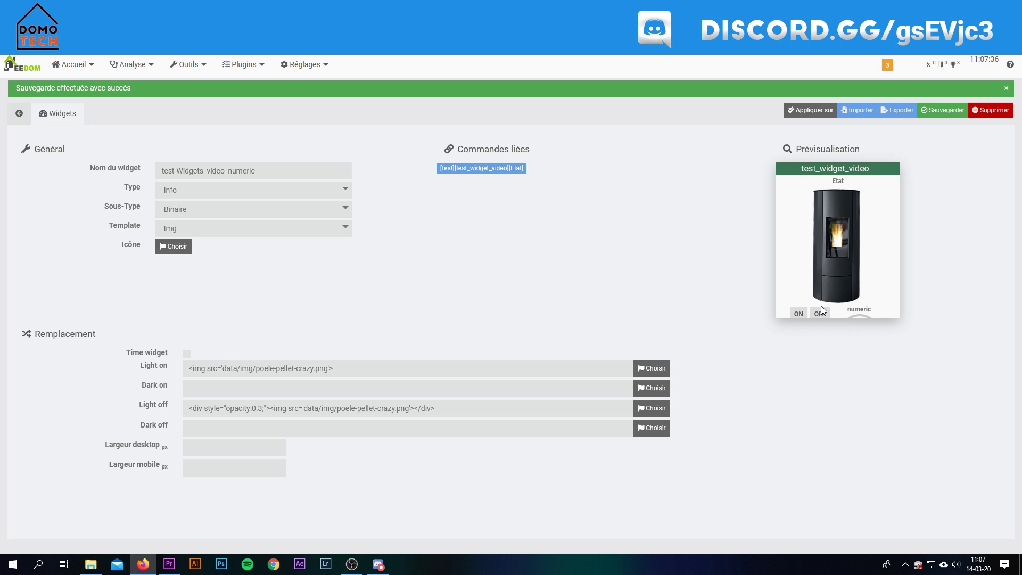
- Change the widget's subtype to Numérique and add two test rows
{"action": "left_click", "coordinate": [185, 212]}
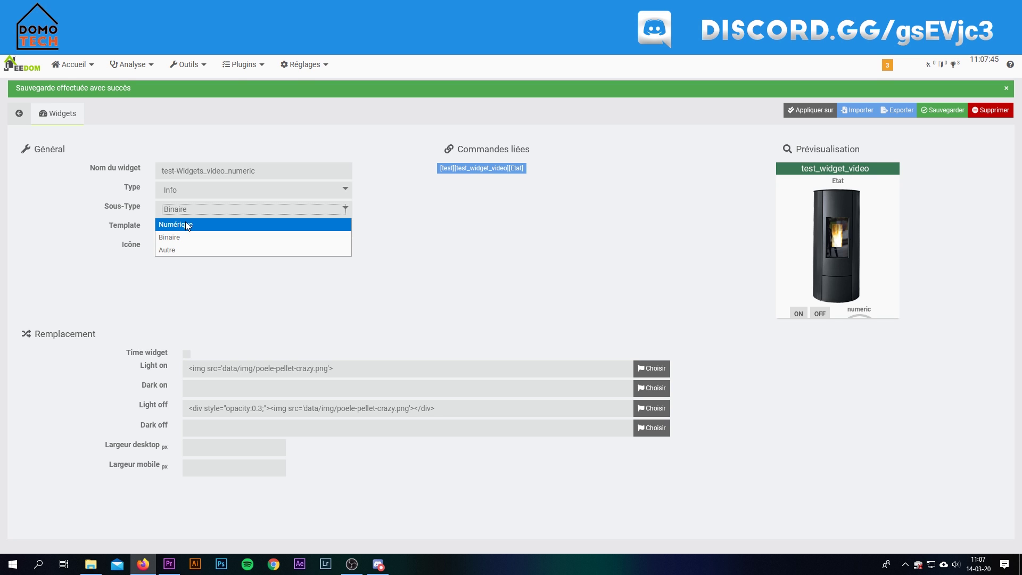
{"action": "left_click", "coordinate": [186, 224]}
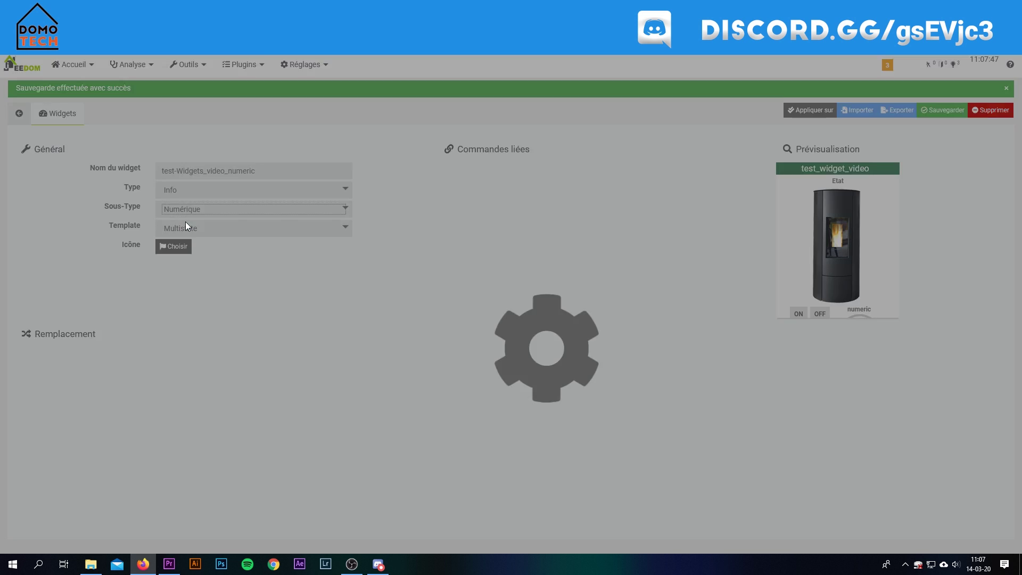
{"action": "left_click", "coordinate": [996, 418]}
{"action": "left_click", "coordinate": [996, 419]}
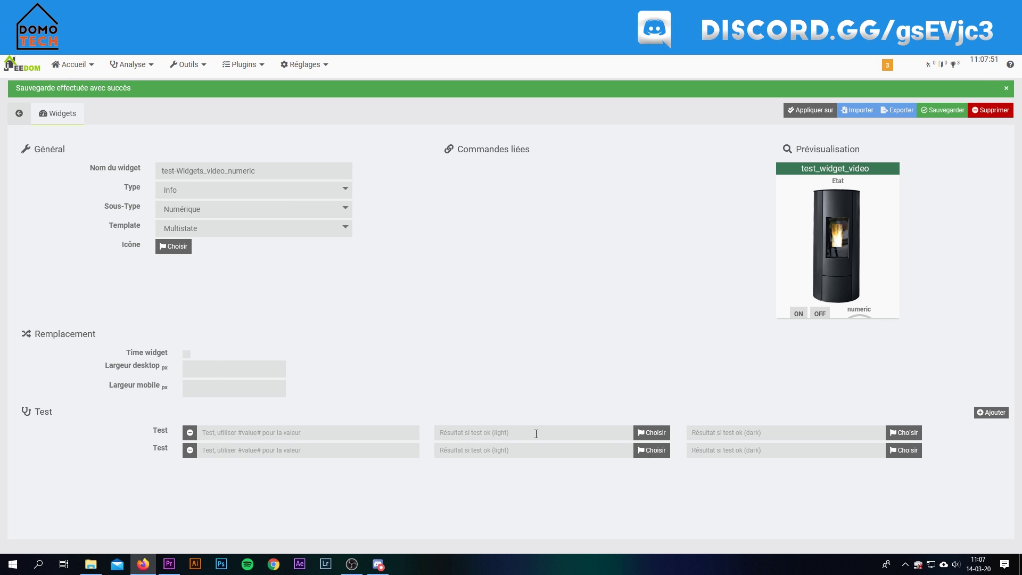
- Choose the uploaded poele-pellet image as the light result of the first test
{"action": "left_click", "coordinate": [652, 433]}
{"action": "left_click", "coordinate": [190, 128]}
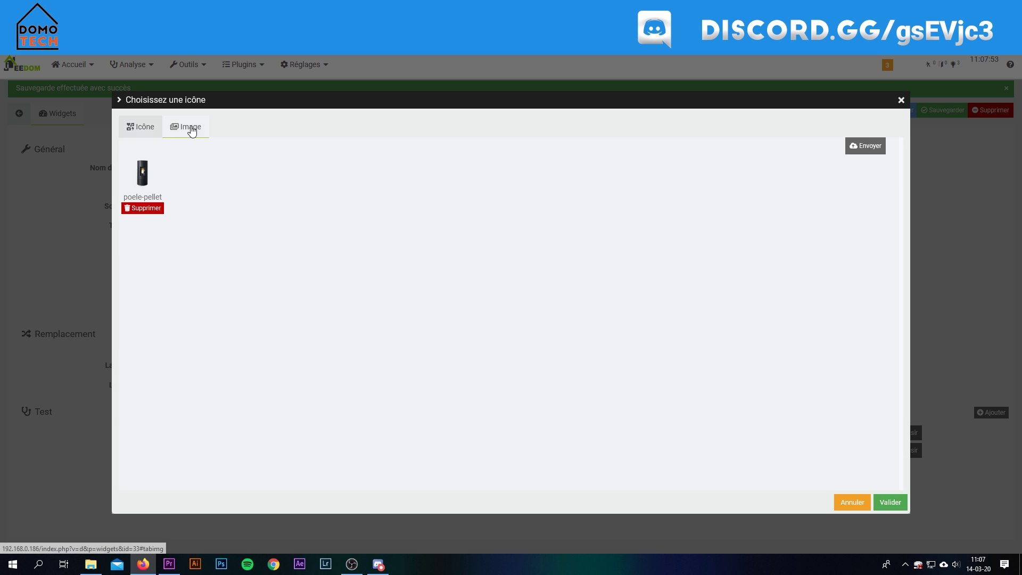
{"action": "left_click", "coordinate": [142, 173]}
{"action": "left_click", "coordinate": [891, 502]}
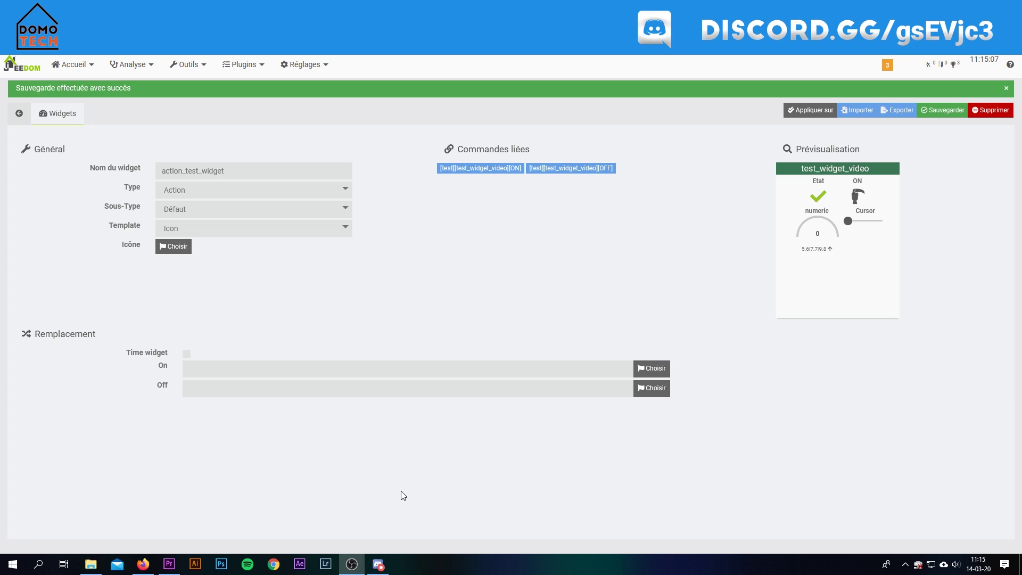
- Assign the animal-chicken2 icon to On and the animal-toucan icon to Off in the action_test_widget replacements
{"action": "left_click", "coordinate": [236, 367]}
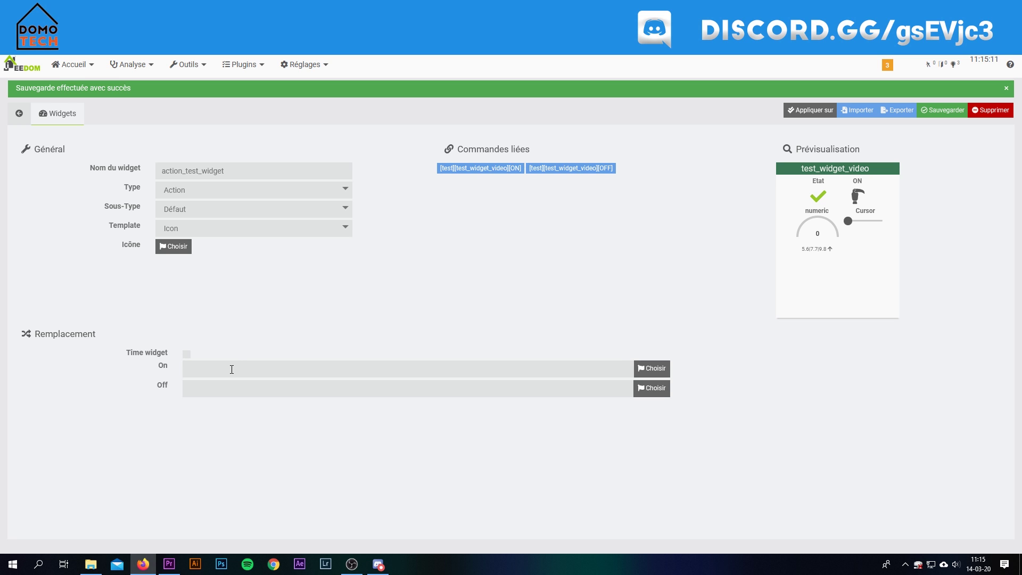
{"action": "left_click", "coordinate": [668, 374]}
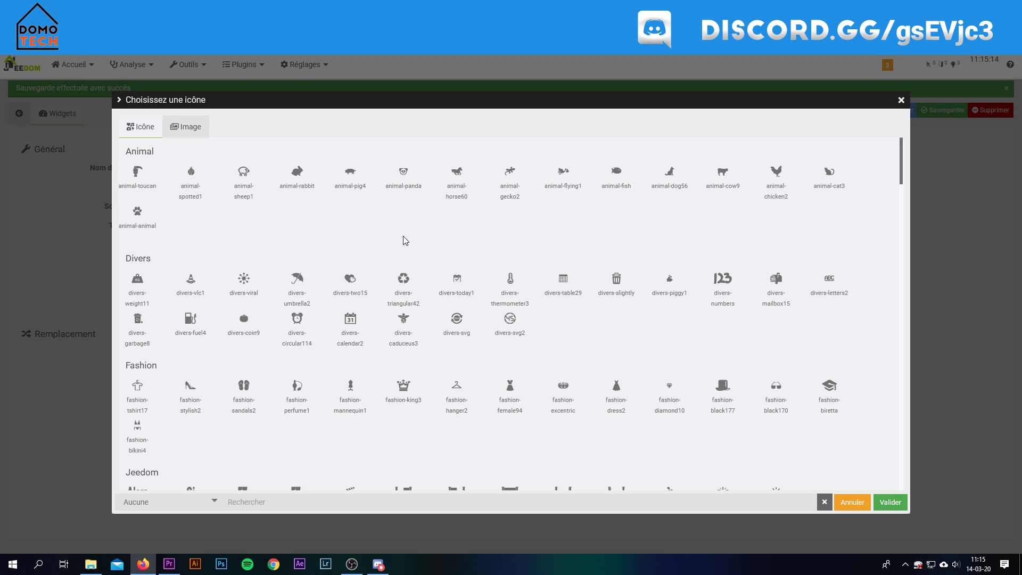
{"action": "left_click", "coordinate": [775, 184]}
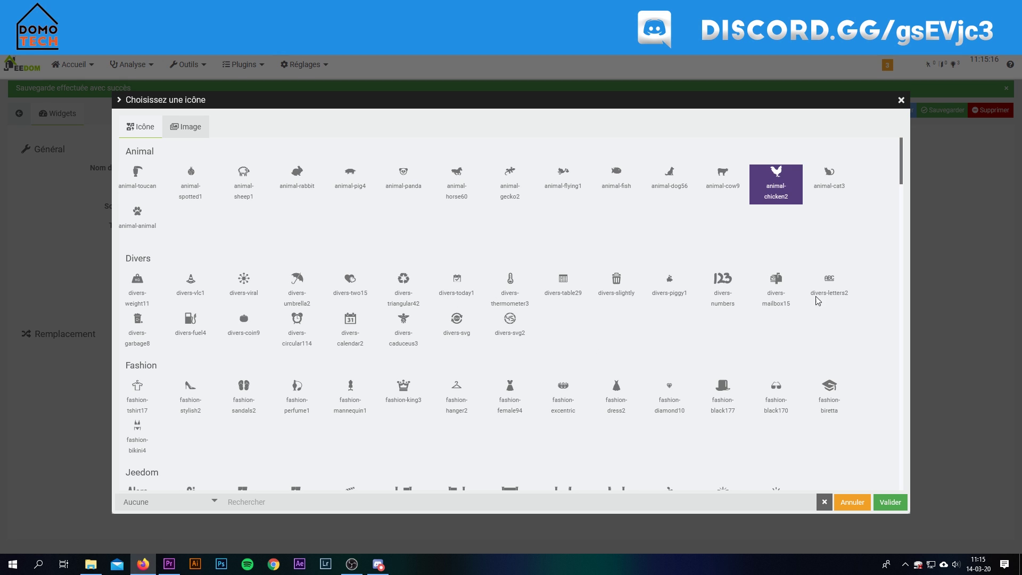
{"action": "left_click", "coordinate": [888, 501]}
{"action": "left_click", "coordinate": [656, 392]}
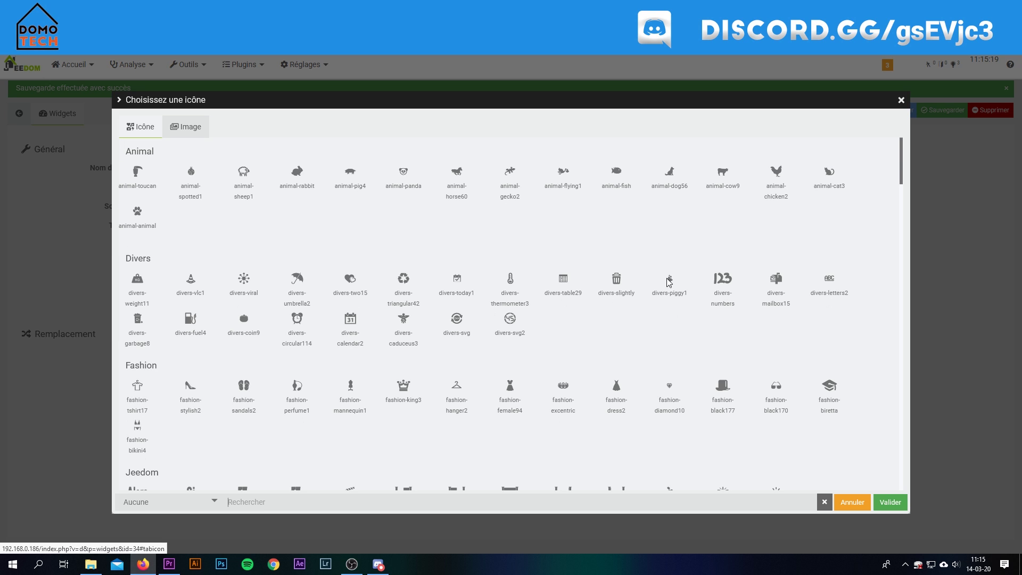
{"action": "left_click", "coordinate": [139, 175]}
{"action": "left_click", "coordinate": [895, 506]}
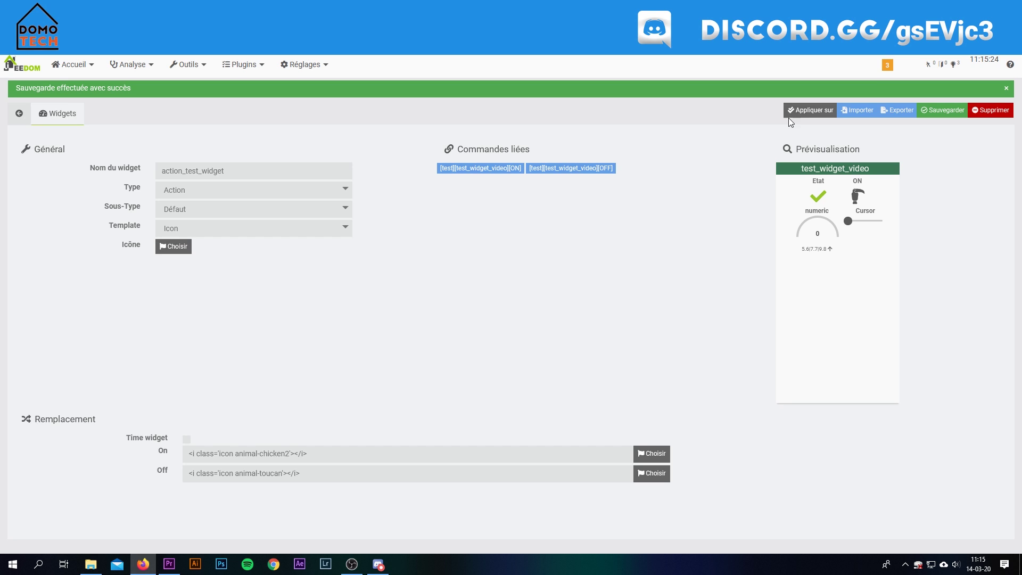
- Open the selection of commands for applying action_test_widget, and trigger the Toggle command of Prise Ikea in the preview
{"action": "left_click", "coordinate": [808, 110]}
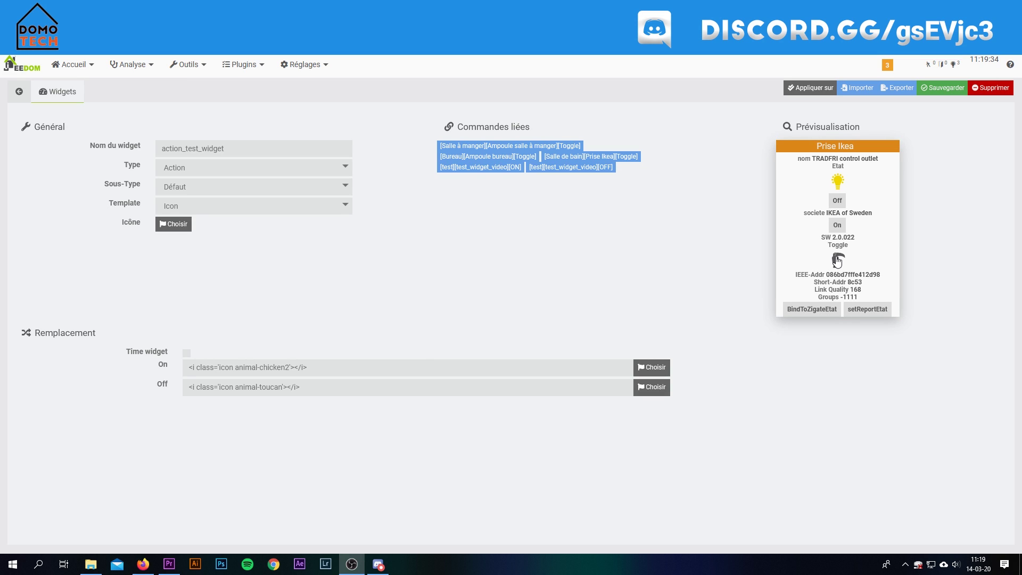
{"action": "mouse_move", "coordinate": [849, 187]}
{"action": "left_click", "coordinate": [838, 263]}
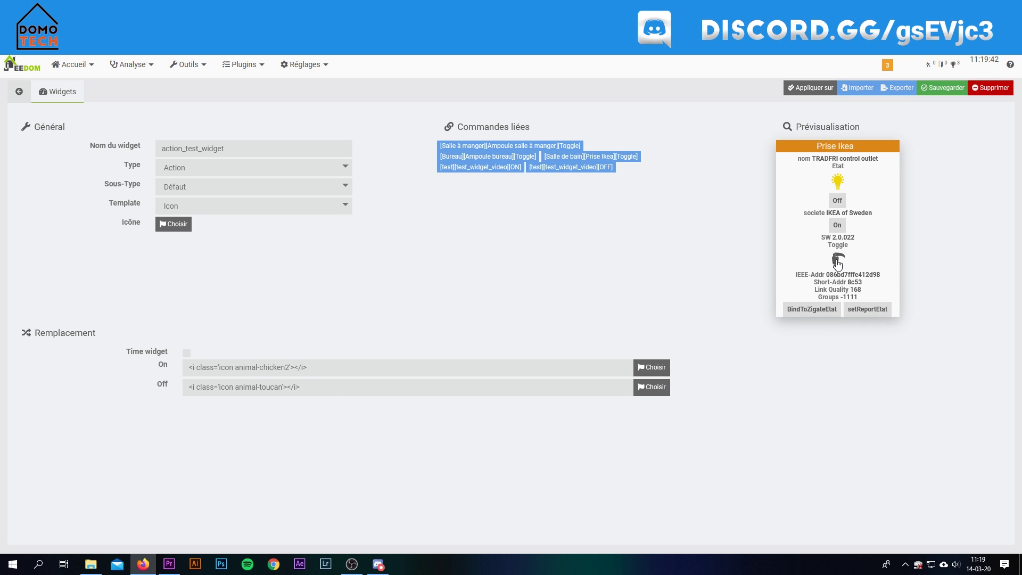
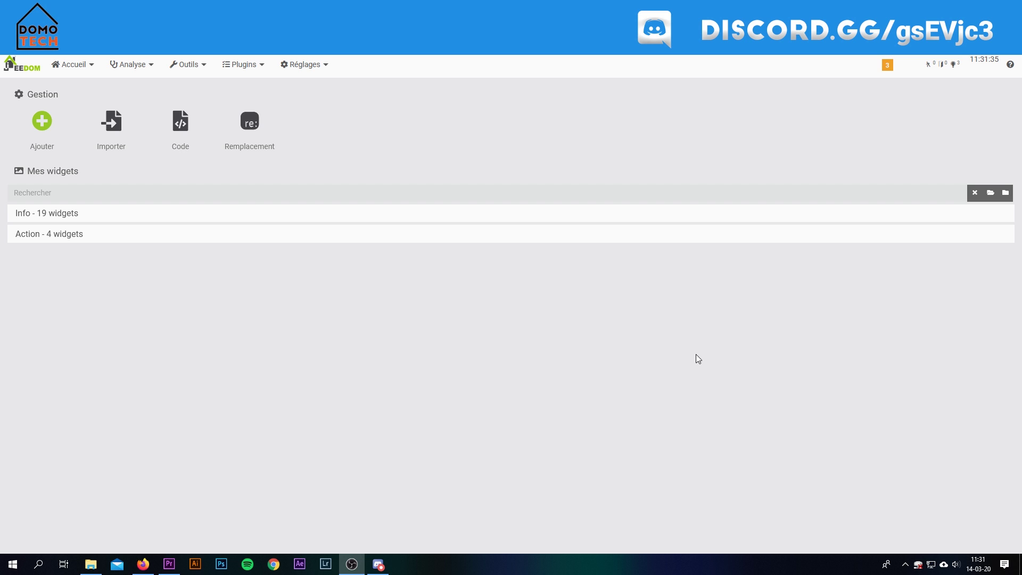
- Open the widget code editor and display cmd.info.numeric.JaugeHorizontale.html from the dashboard folder
{"action": "left_click", "coordinate": [55, 217]}
{"action": "left_click", "coordinate": [56, 217]}
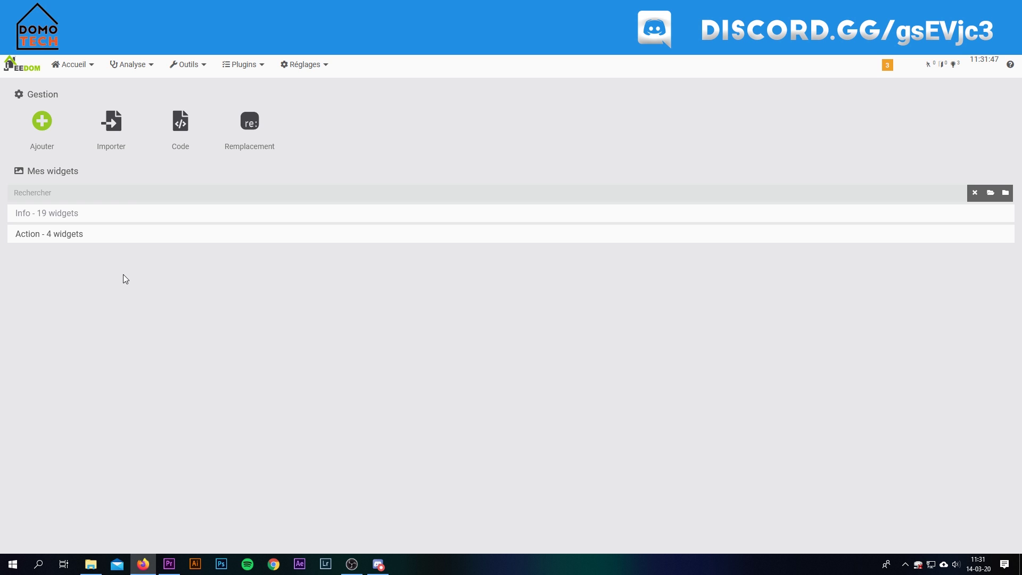
{"action": "left_click", "coordinate": [177, 152]}
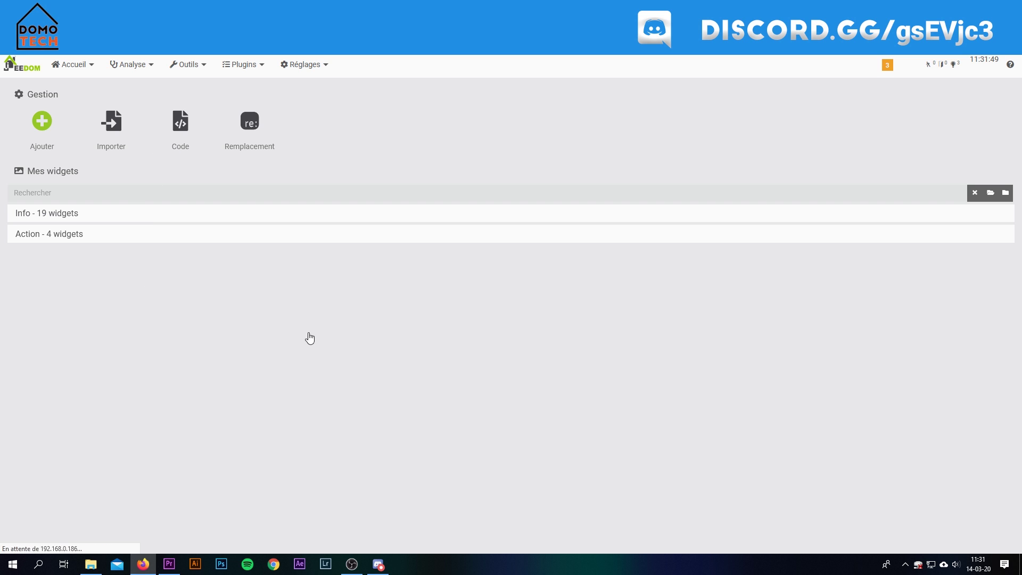
{"action": "left_click", "coordinate": [51, 114]}
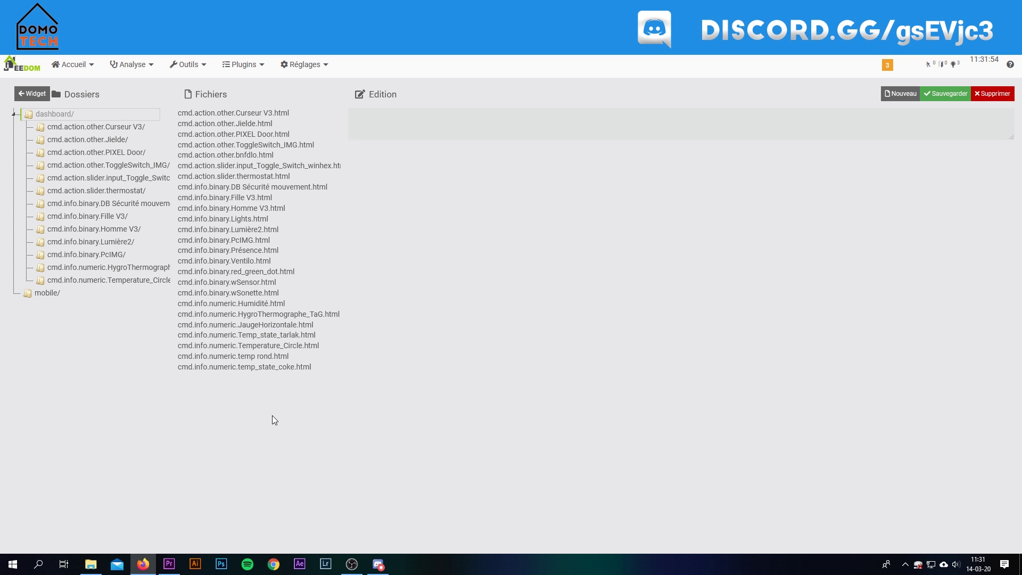
{"action": "left_click", "coordinate": [262, 357]}
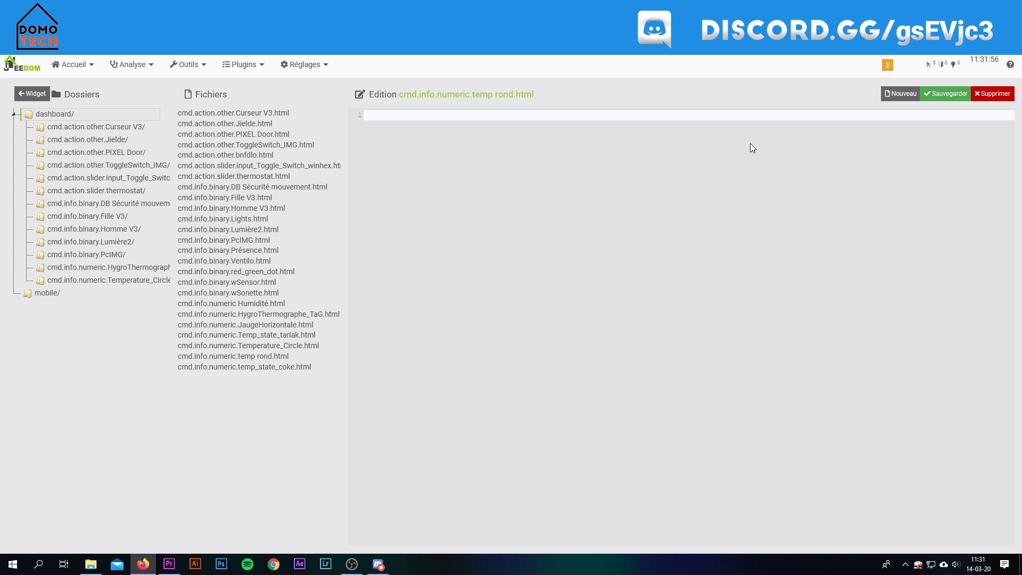
{"action": "left_click", "coordinate": [257, 324]}
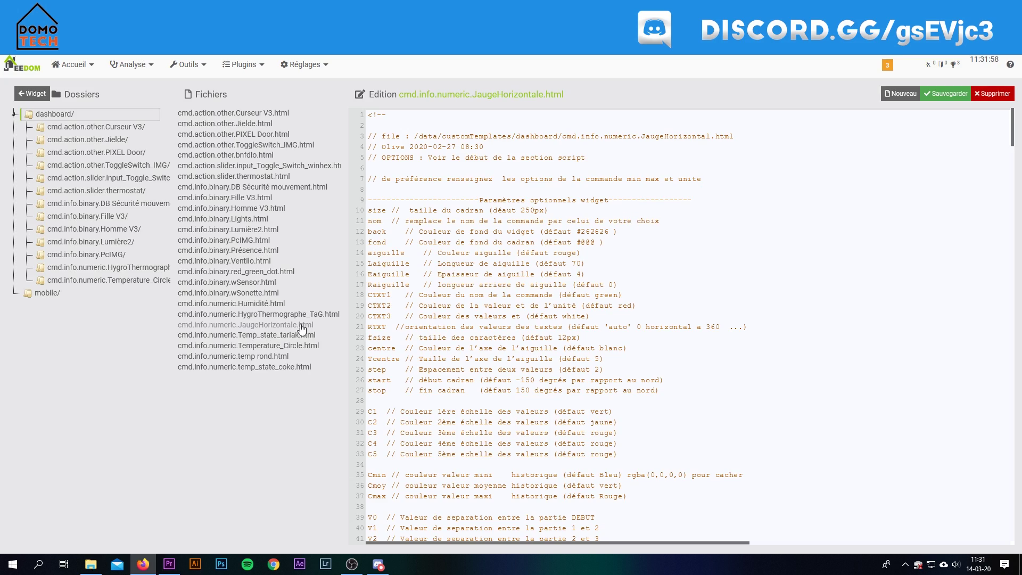
- Examine the optional parameters and script of the JaugeHorizontale widget code, and return to the widget overview
{"action": "scroll", "coordinate": [537, 207], "scroll_direction": "down", "scroll_amount": 15}
{"action": "scroll", "coordinate": [538, 206], "scroll_direction": "down", "scroll_amount": 20}
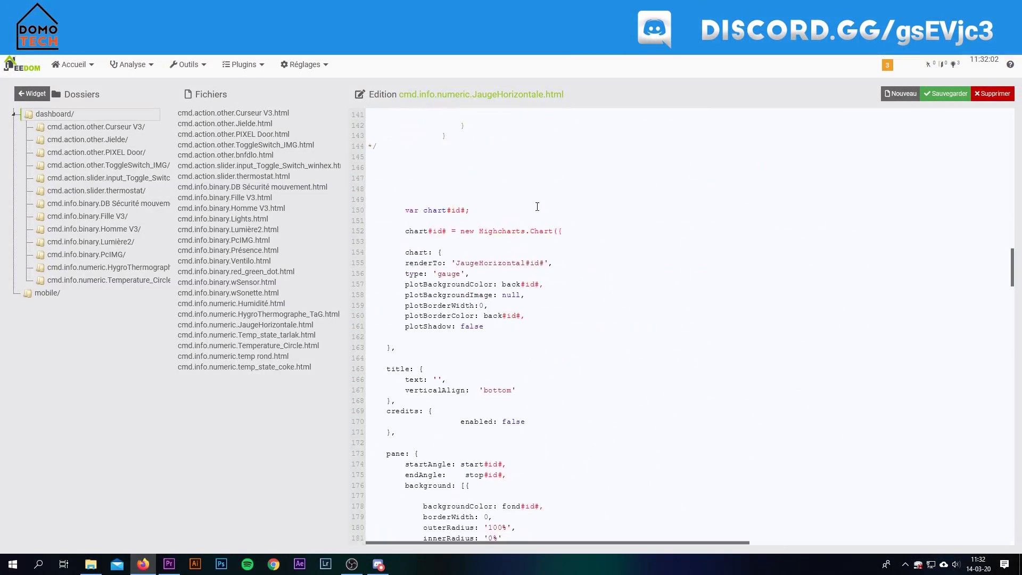
{"action": "scroll", "coordinate": [538, 207], "scroll_direction": "down", "scroll_amount": 5}
{"action": "scroll", "coordinate": [538, 208], "scroll_direction": "up", "scroll_amount": 20}
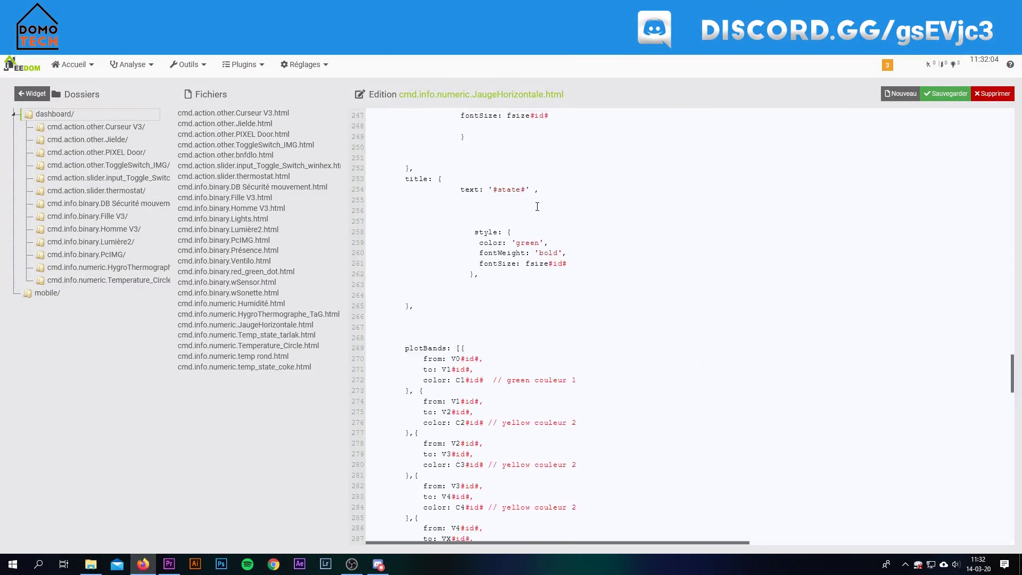
{"action": "scroll", "coordinate": [538, 209], "scroll_direction": "up", "scroll_amount": 20}
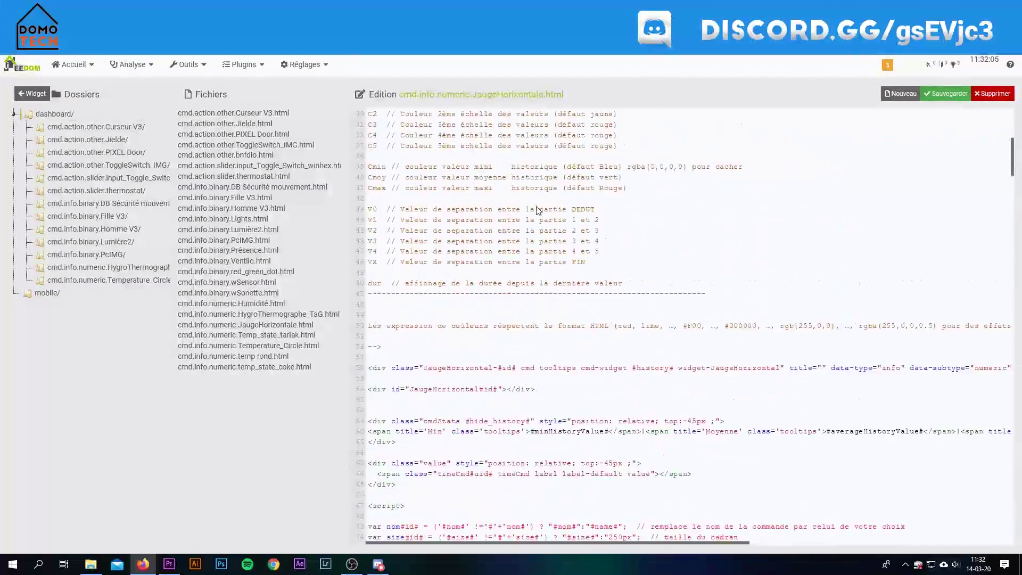
{"action": "scroll", "coordinate": [538, 207], "scroll_direction": "down", "scroll_amount": 15}
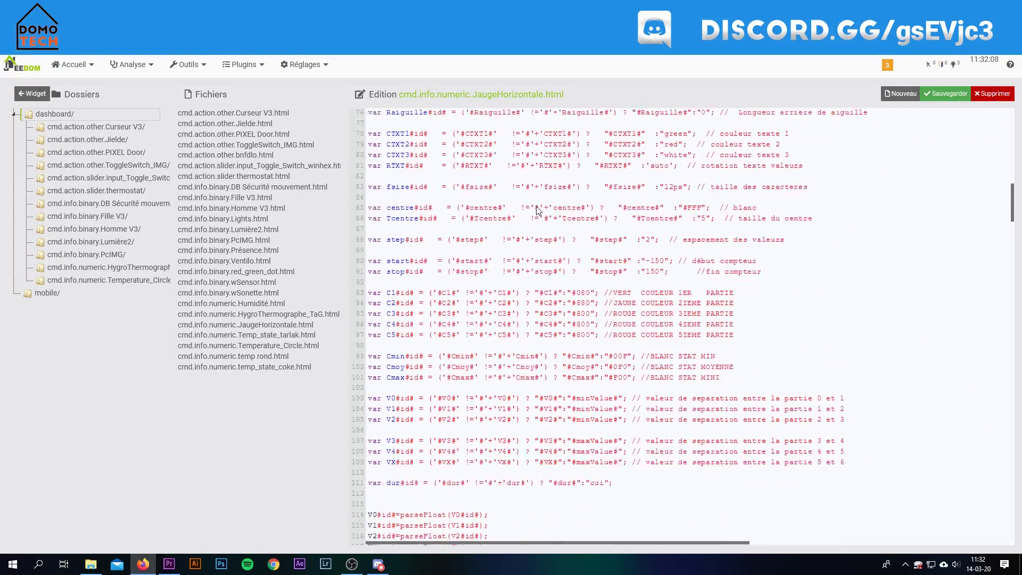
{"action": "scroll", "coordinate": [668, 274], "scroll_direction": "down", "scroll_amount": 2}
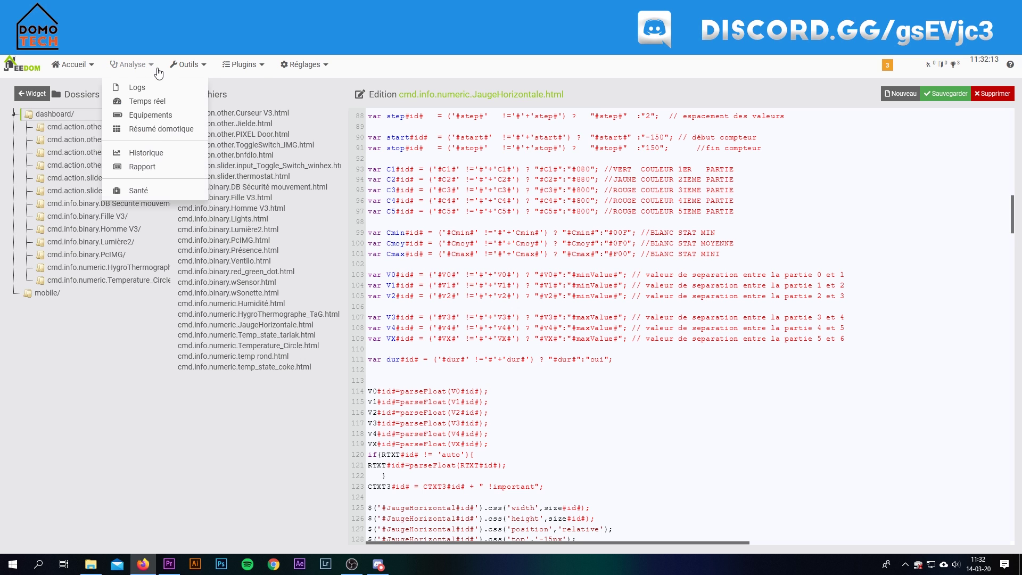
{"action": "mouse_move", "coordinate": [187, 65]}
{"action": "left_click", "coordinate": [204, 129]}
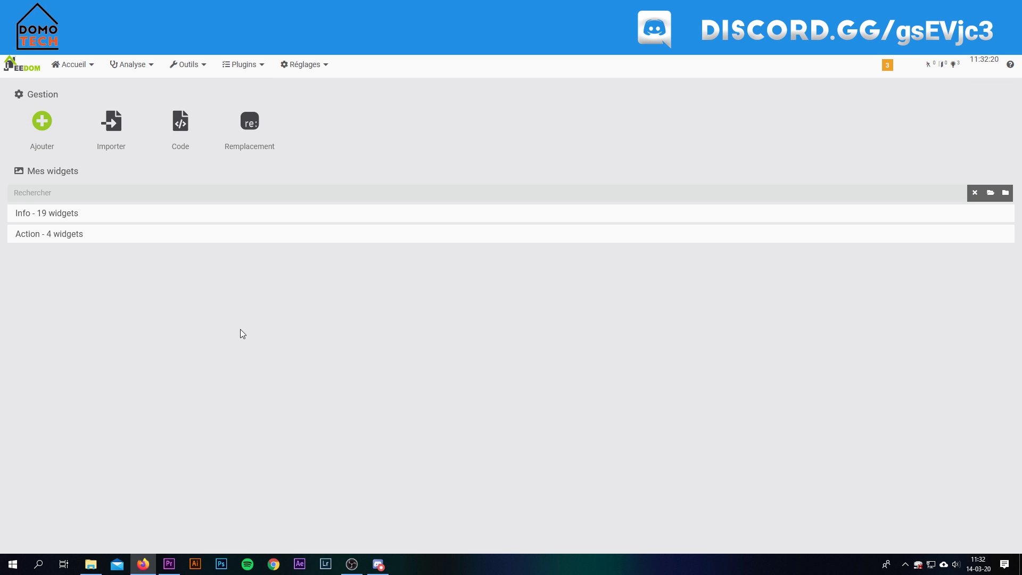
- Switch to the Jeedom Community forum and open the Widgets category under Utilisation du core de Jeedom
{"action": "key", "text": "ctrl+Tab"}
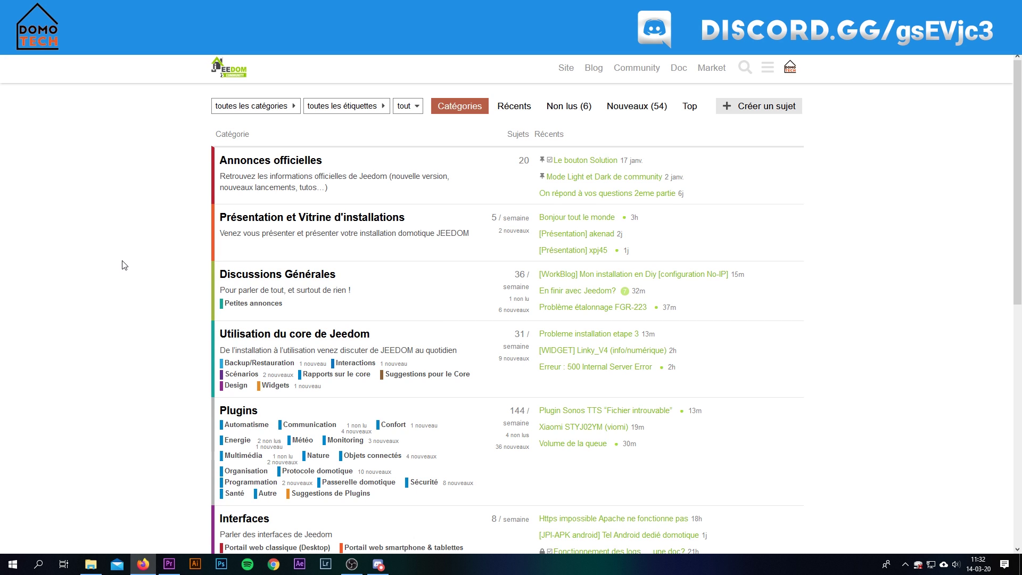
{"action": "scroll", "coordinate": [124, 265], "scroll_direction": "down", "scroll_amount": 2}
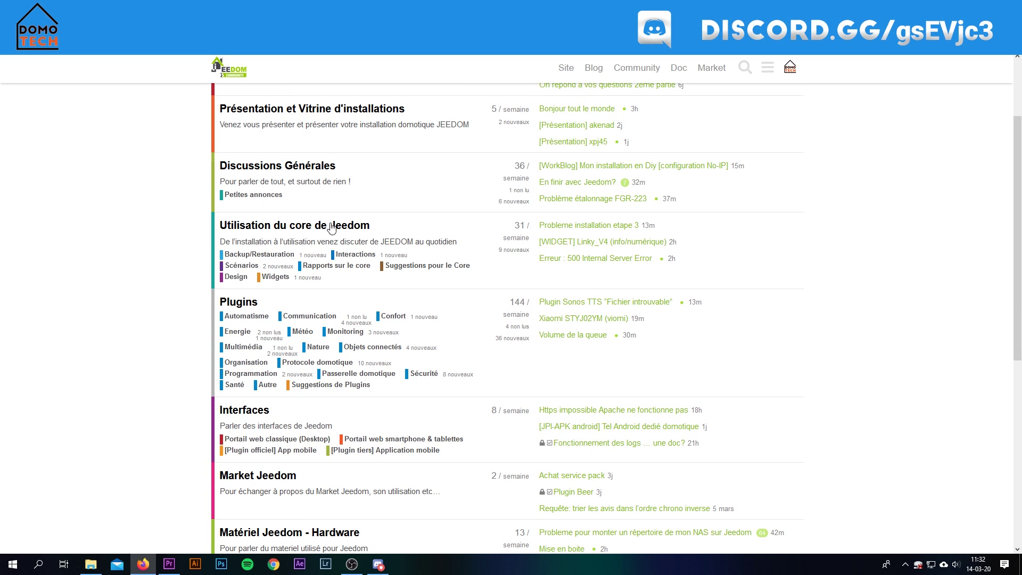
{"action": "left_click", "coordinate": [273, 279]}
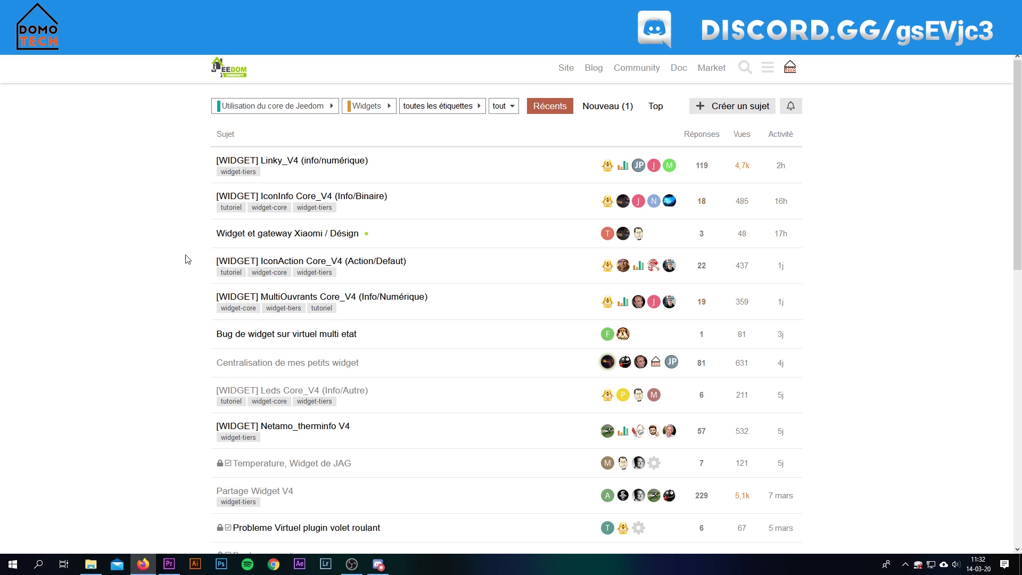
- Look through the posts of the topic "Centralisation de mes petits widget" and return to the Widgets topic list
{"action": "left_click", "coordinate": [273, 368]}
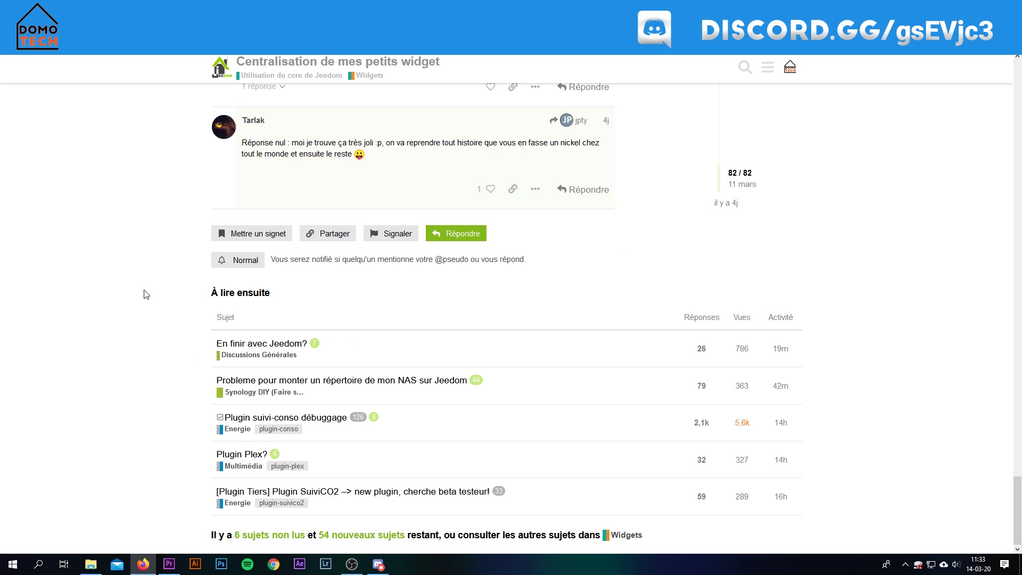
{"action": "scroll", "coordinate": [146, 294], "scroll_direction": "up", "scroll_amount": 4}
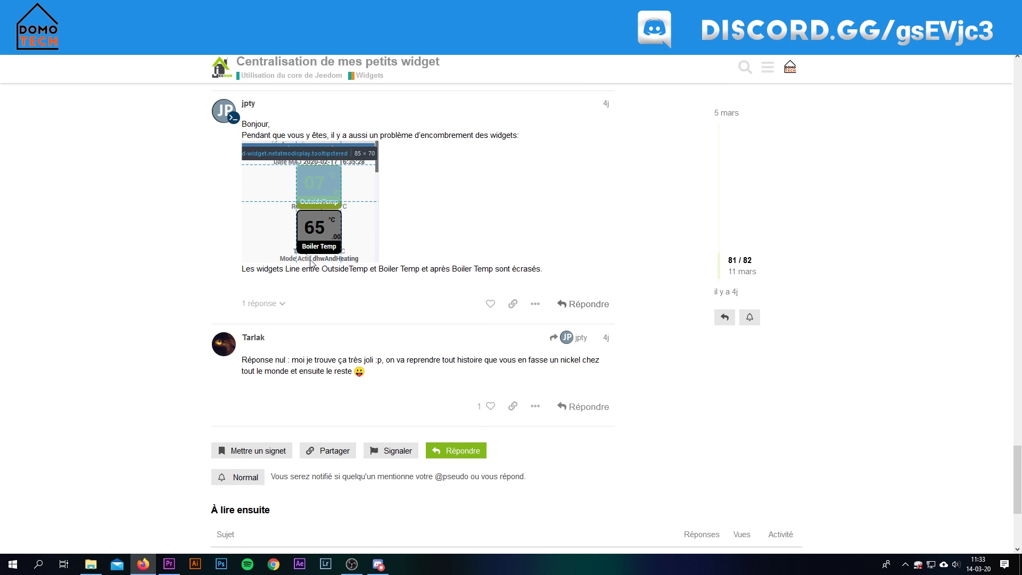
{"action": "scroll", "coordinate": [449, 304], "scroll_direction": "up", "scroll_amount": 10}
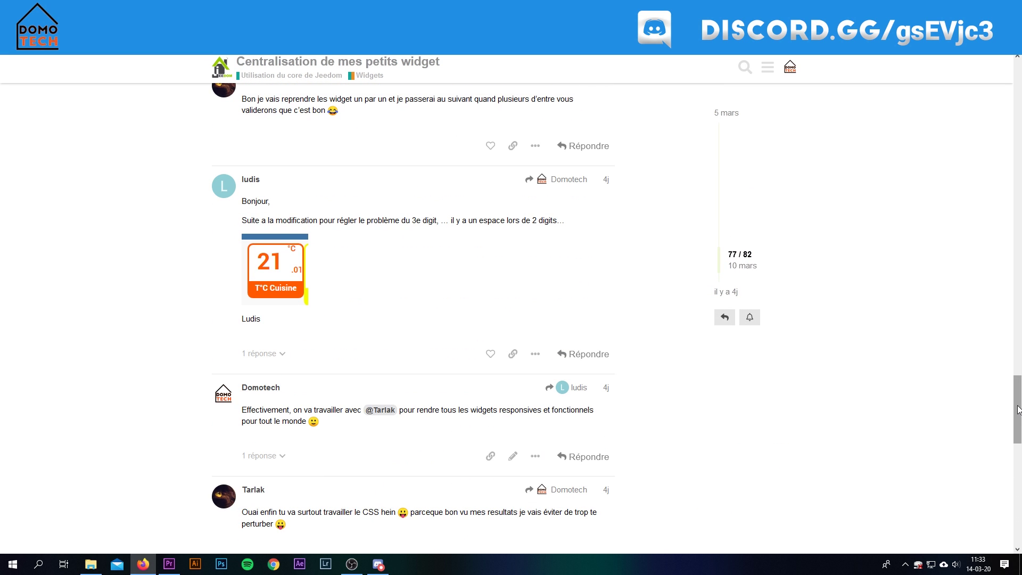
{"action": "scroll", "coordinate": [384, 397], "scroll_direction": "up", "scroll_amount": 15}
{"action": "scroll", "coordinate": [384, 398], "scroll_direction": "up", "scroll_amount": 10}
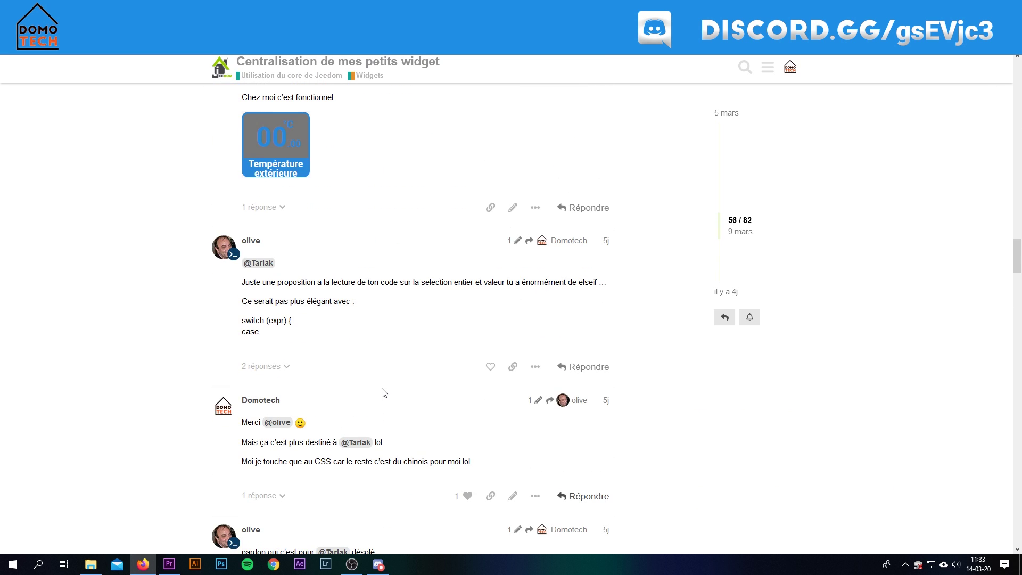
{"action": "key", "text": "alt+Left"}
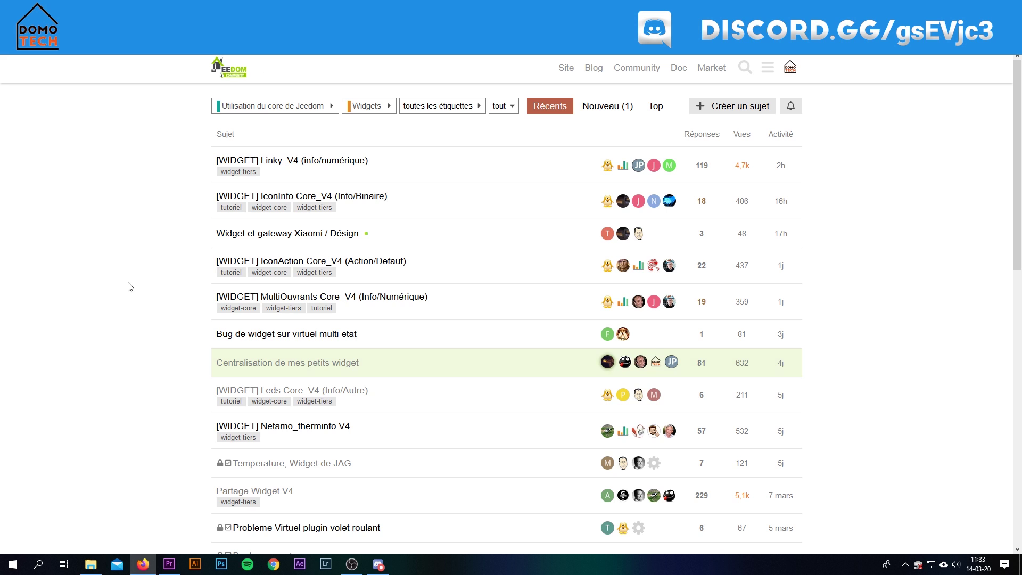
- Open the topic "[PARTAGE] Jauges Highcharts paramétrable, ouvert aux contributions" from the Widgets list and go to its first post
{"action": "scroll", "coordinate": [132, 317], "scroll_direction": "down", "scroll_amount": 2}
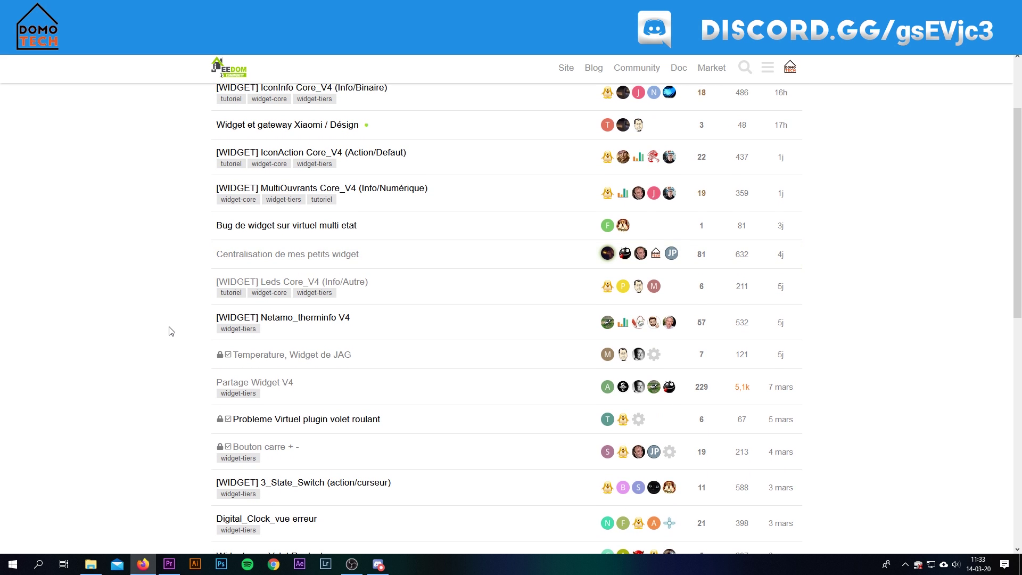
{"action": "scroll", "coordinate": [170, 331], "scroll_direction": "down", "scroll_amount": 4}
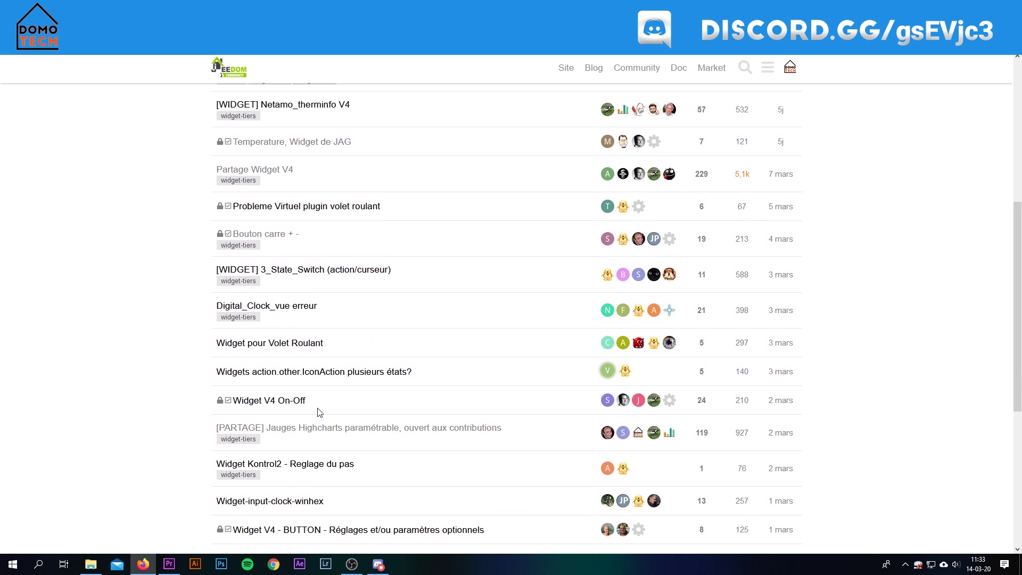
{"action": "left_click", "coordinate": [348, 430]}
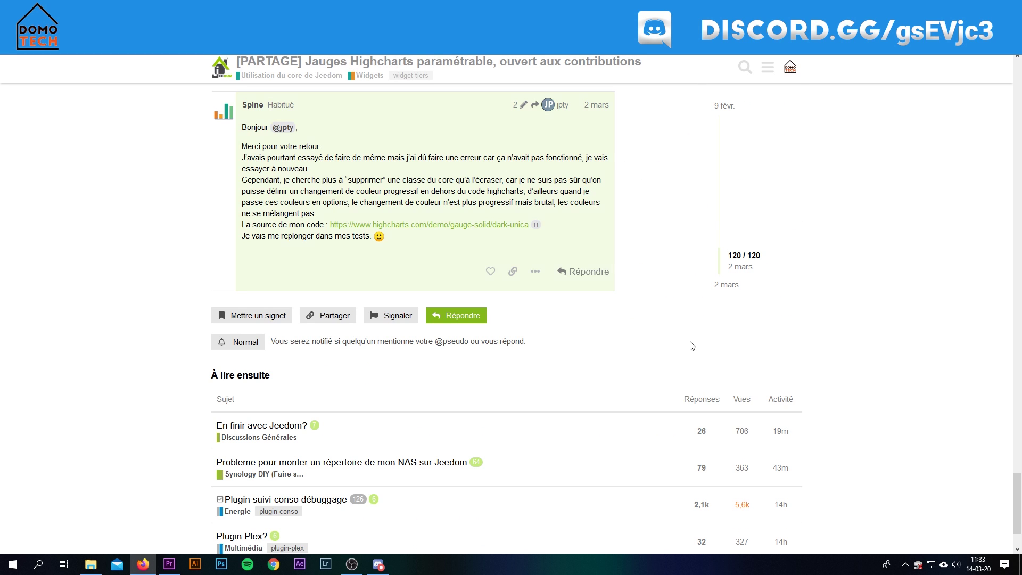
{"action": "left_click_drag", "start_coordinate": [1017, 486], "coordinate": [1006, 55]}
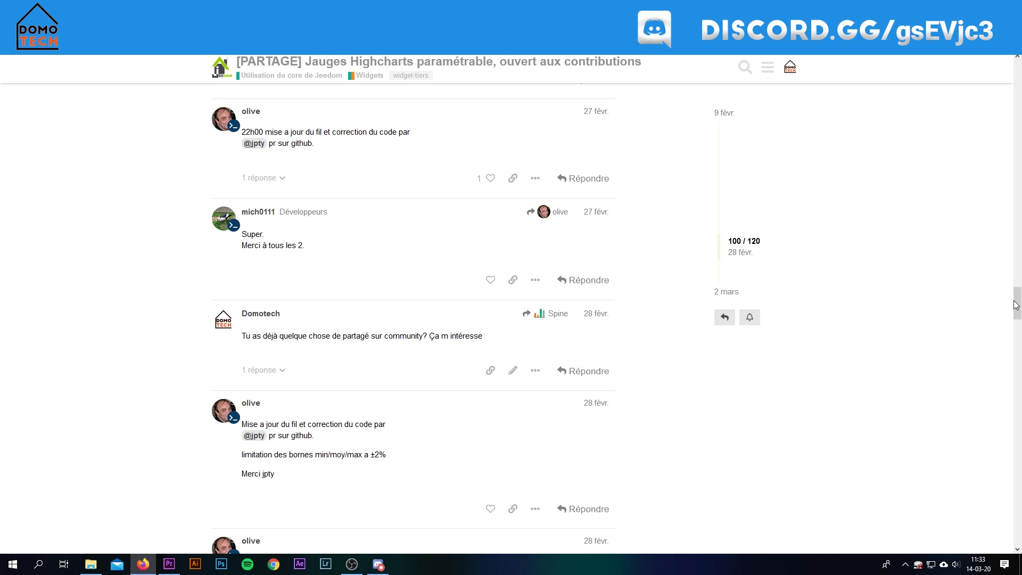
{"action": "left_click_drag", "start_coordinate": [1016, 307], "coordinate": [1016, 218]}
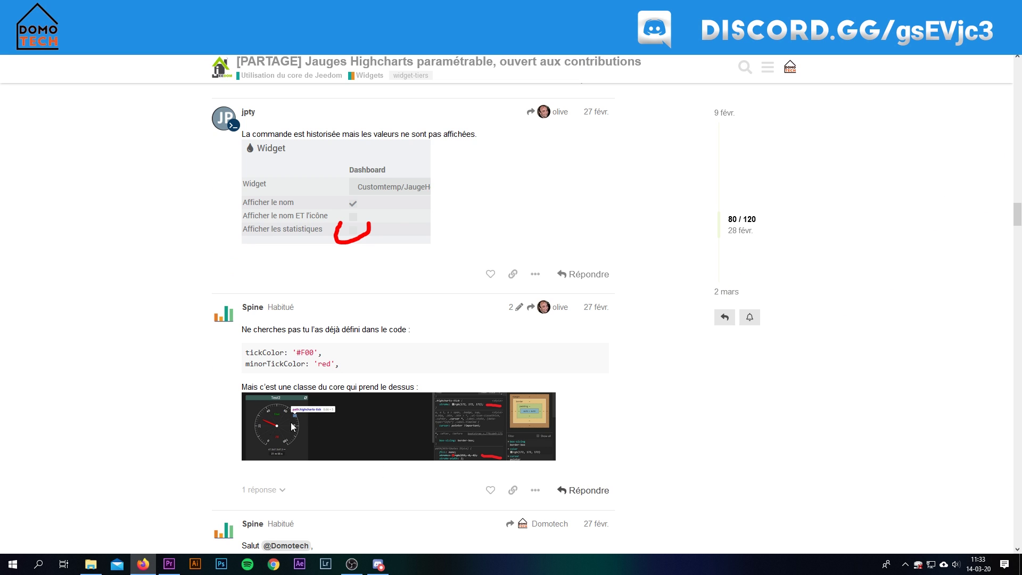
{"action": "left_click_drag", "start_coordinate": [1016, 218], "coordinate": [1016, 202]}
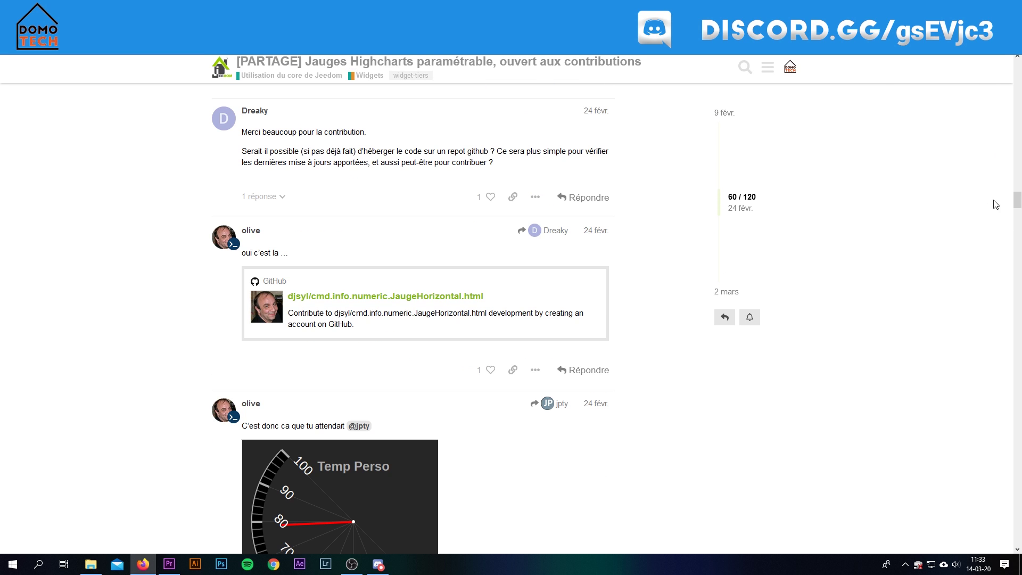
{"action": "left_click_drag", "start_coordinate": [1016, 202], "coordinate": [1016, 66]}
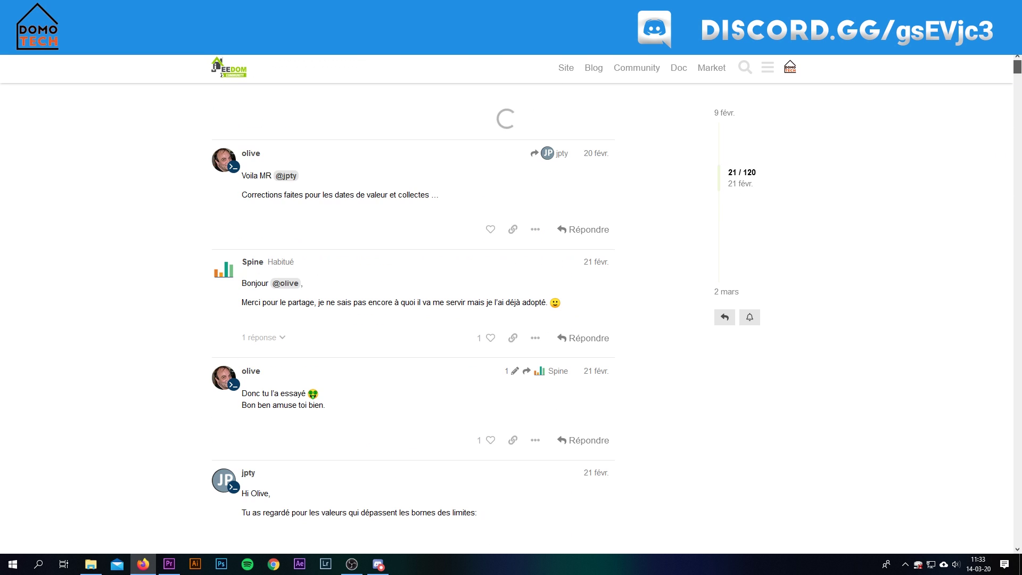
{"action": "left_click_drag", "start_coordinate": [722, 169], "coordinate": [720, 100]}
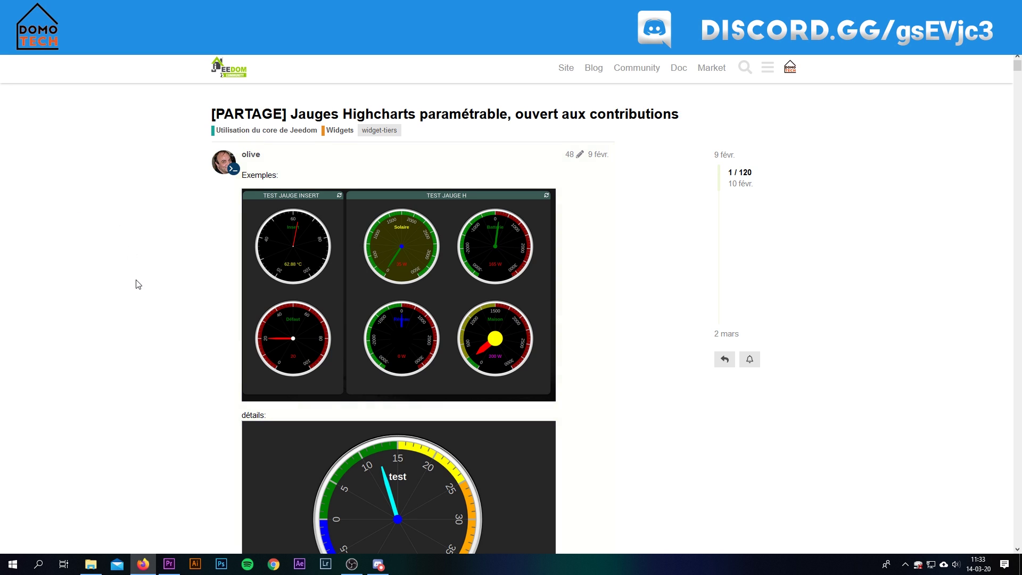
- Select and copy the complete V4 code of the JaugeHorizontal widget in the topic's first post
{"action": "scroll", "coordinate": [138, 285], "scroll_direction": "down", "scroll_amount": 10}
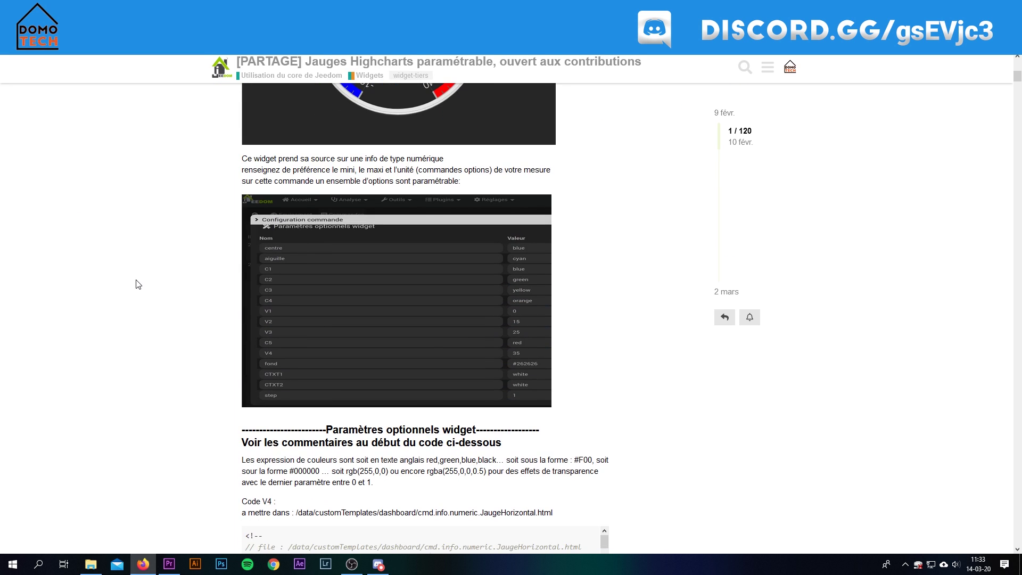
{"action": "scroll", "coordinate": [138, 284], "scroll_direction": "down", "scroll_amount": 6}
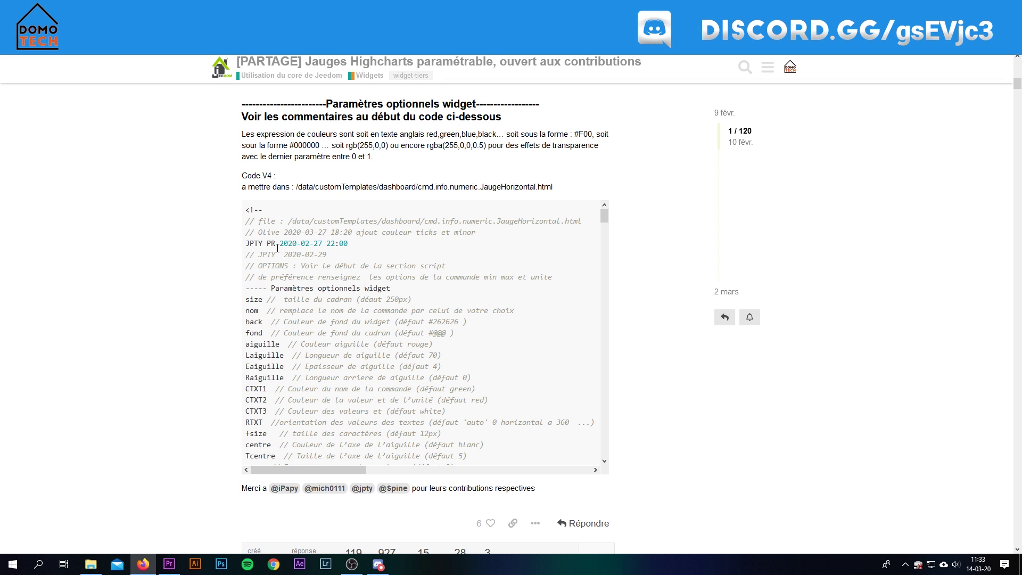
{"action": "key", "text": "ctrl+a"}
{"action": "left_click", "coordinate": [271, 253]}
{"action": "left_click_drag", "start_coordinate": [249, 209], "coordinate": [277, 404]}
{"action": "scroll", "coordinate": [338, 315], "scroll_direction": "down", "scroll_amount": 15}
{"action": "scroll", "coordinate": [373, 367], "scroll_direction": "down", "scroll_amount": 20}
{"action": "scroll", "coordinate": [432, 403], "scroll_direction": "down", "scroll_amount": 15}
{"action": "scroll", "coordinate": [348, 448], "scroll_direction": "down", "scroll_amount": 15}
{"action": "scroll", "coordinate": [313, 434], "scroll_direction": "down", "scroll_amount": 4}
{"action": "left_click_drag", "start_coordinate": [313, 434], "coordinate": [310, 243]}
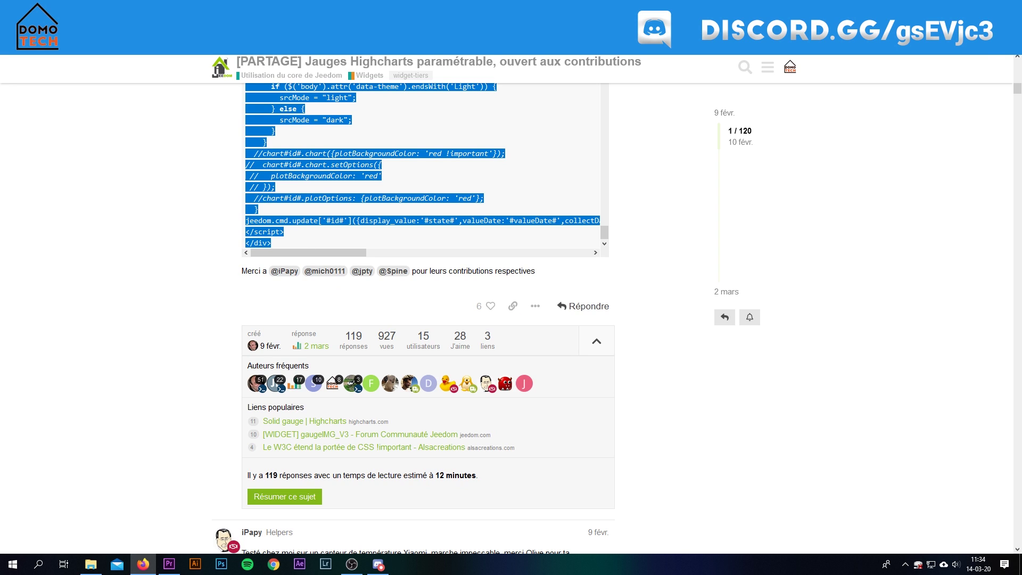
- In Jeedom's widget code editor, create a Dashboard info numeric file named gdfgd and paste the copied gauge code into it
{"action": "key", "text": "ctrl+Tab"}
{"action": "left_click", "coordinate": [181, 123]}
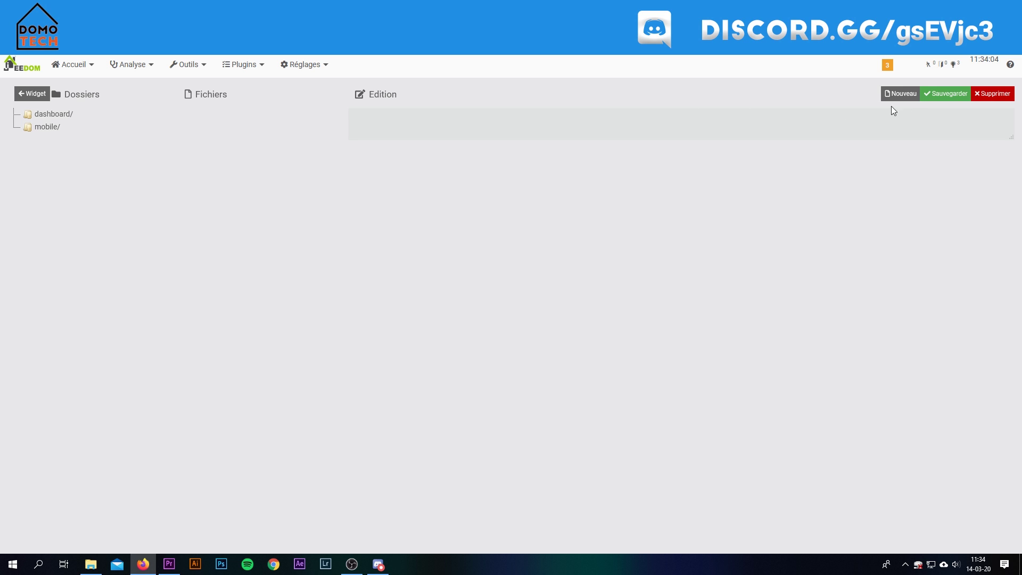
{"action": "left_click", "coordinate": [912, 96]}
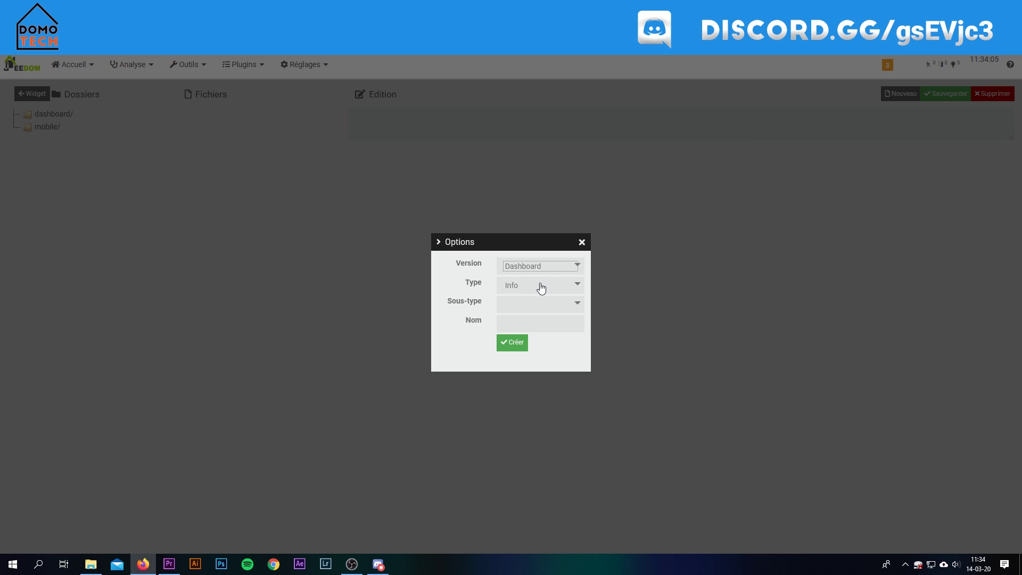
{"action": "left_click", "coordinate": [513, 306]}
{"action": "left_click", "coordinate": [519, 327]}
{"action": "left_click", "coordinate": [520, 325]}
{"action": "type", "text": "gdfgd"}
{"action": "left_click", "coordinate": [512, 345]}
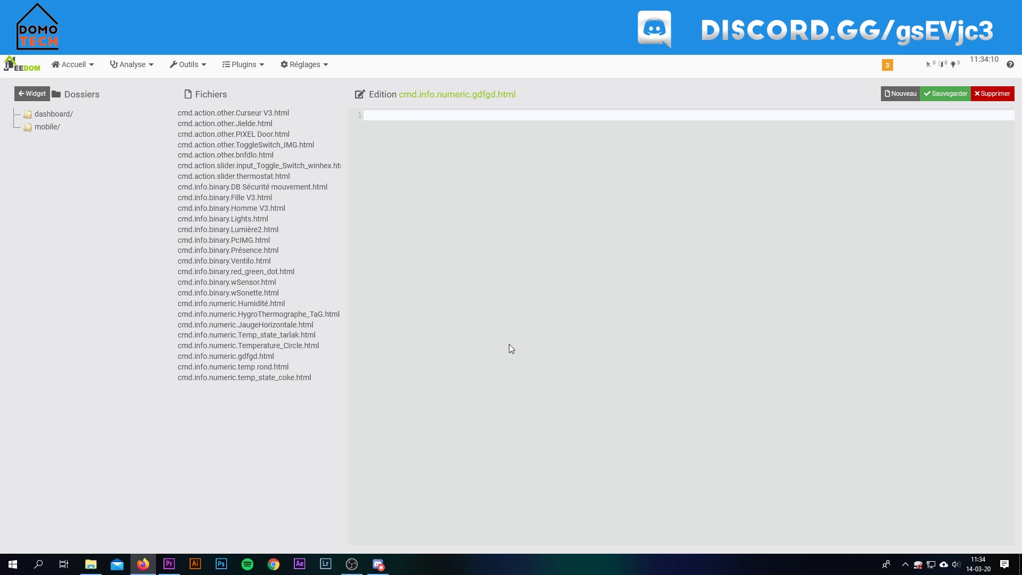
{"action": "key", "text": "ctrl+v"}
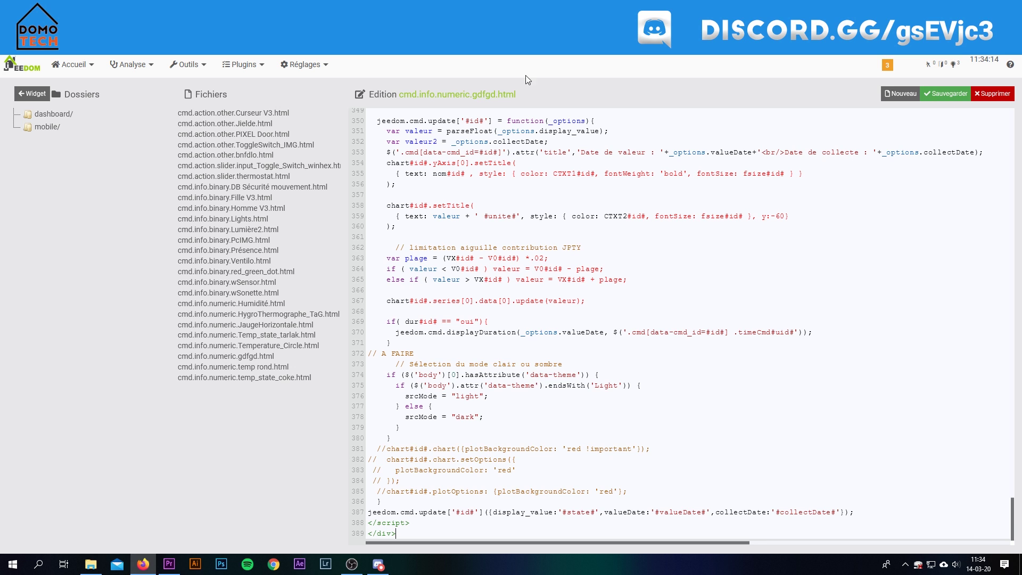
- Return the forum to the Widgets topic list and open the Widgets page in Jeedom
{"action": "key", "text": "ctrl+Tab"}
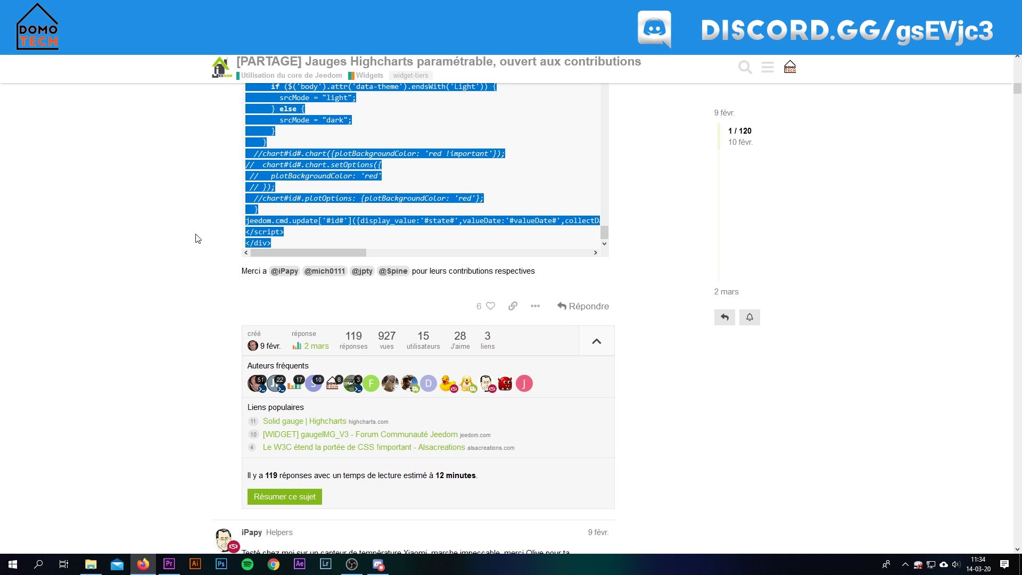
{"action": "key", "text": "alt+Left"}
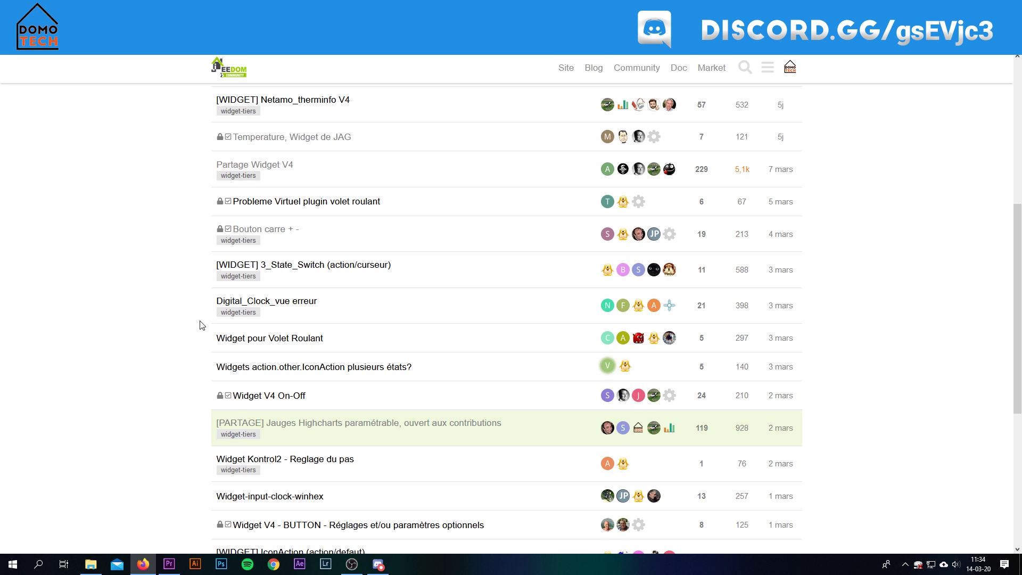
{"action": "key", "text": "ctrl+Tab"}
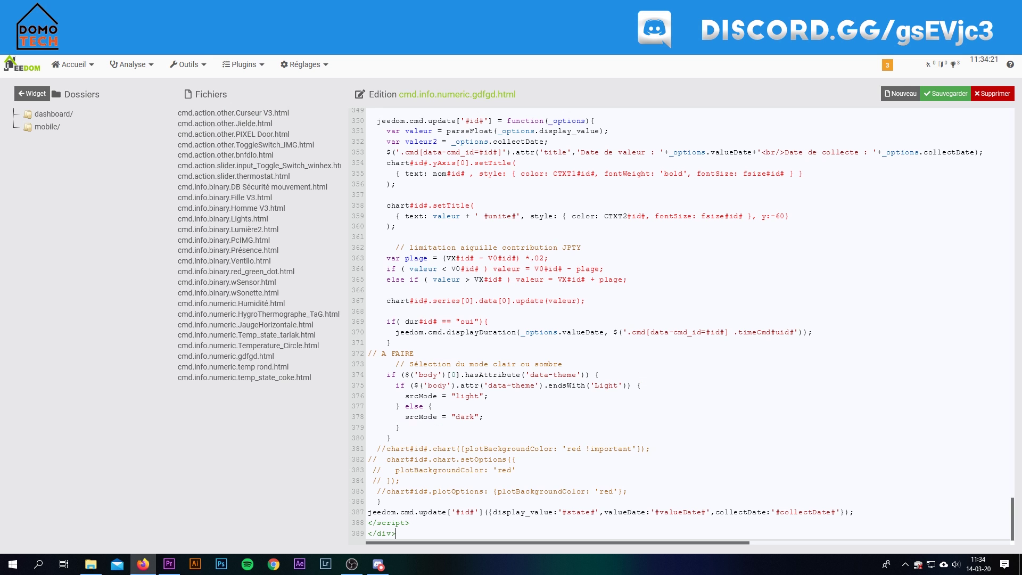
{"action": "left_click", "coordinate": [178, 71]}
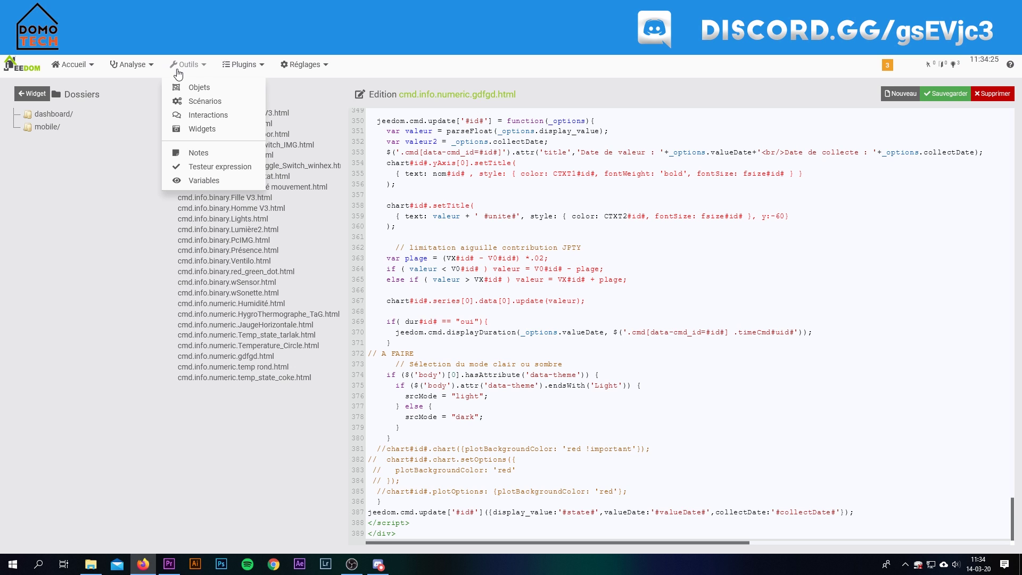
{"action": "left_click", "coordinate": [198, 129]}
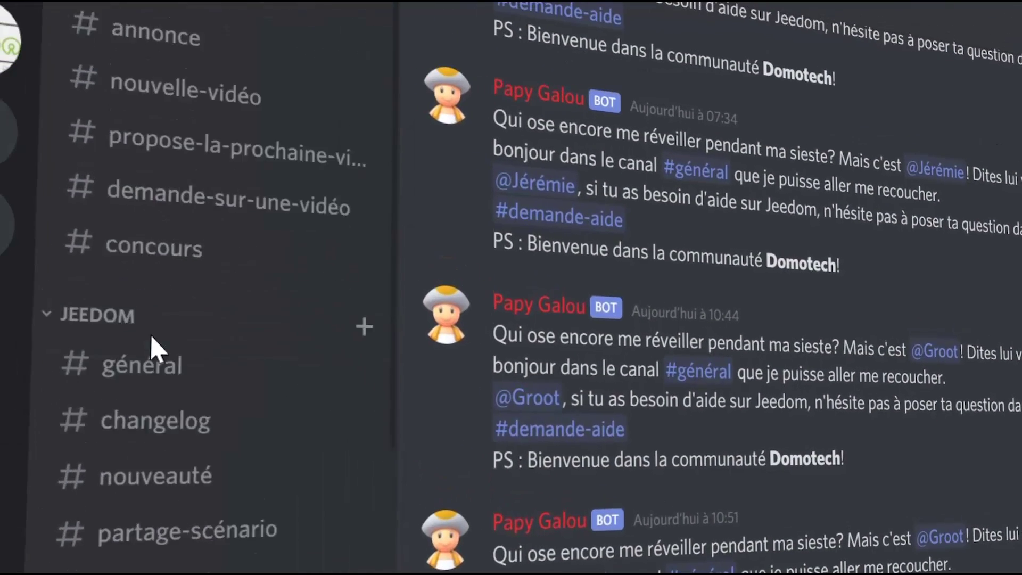
- In Discord, post "J'ai vraiment besoin d'aide" in the demande-aide channel and open the aide_domotech help channel
{"action": "scroll", "coordinate": [152, 349], "scroll_direction": "down", "scroll_amount": 8}
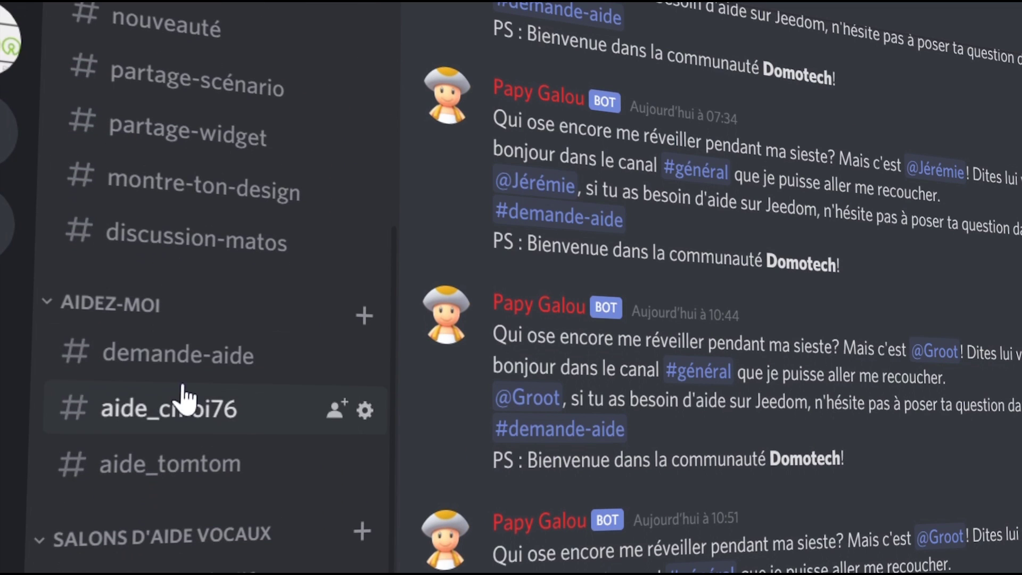
{"action": "left_click", "coordinate": [211, 365]}
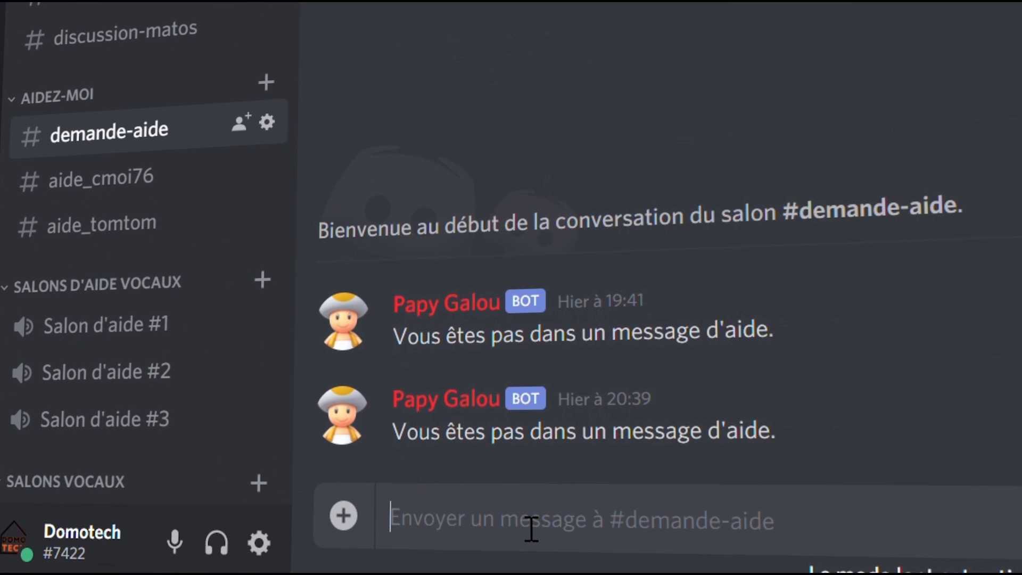
{"action": "type", "text": "J'ai vraiment besoin d'aide"}
{"action": "key", "text": "Return"}
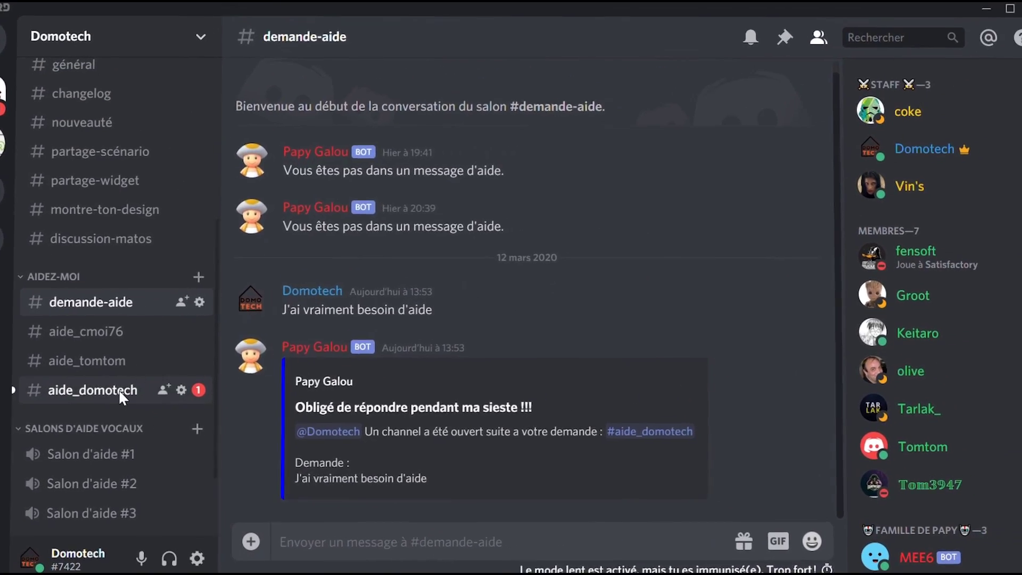
{"action": "left_click", "coordinate": [122, 389]}
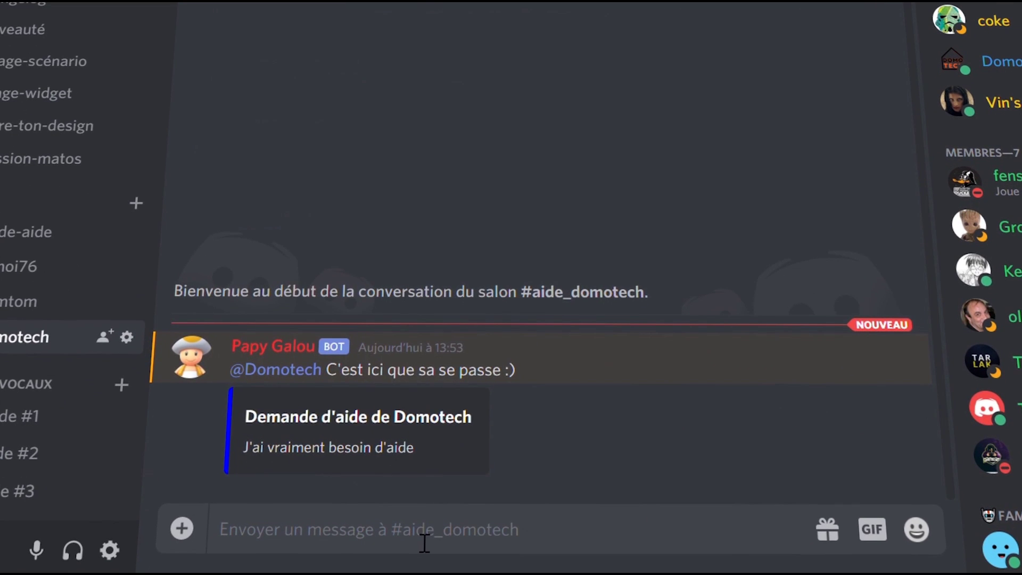